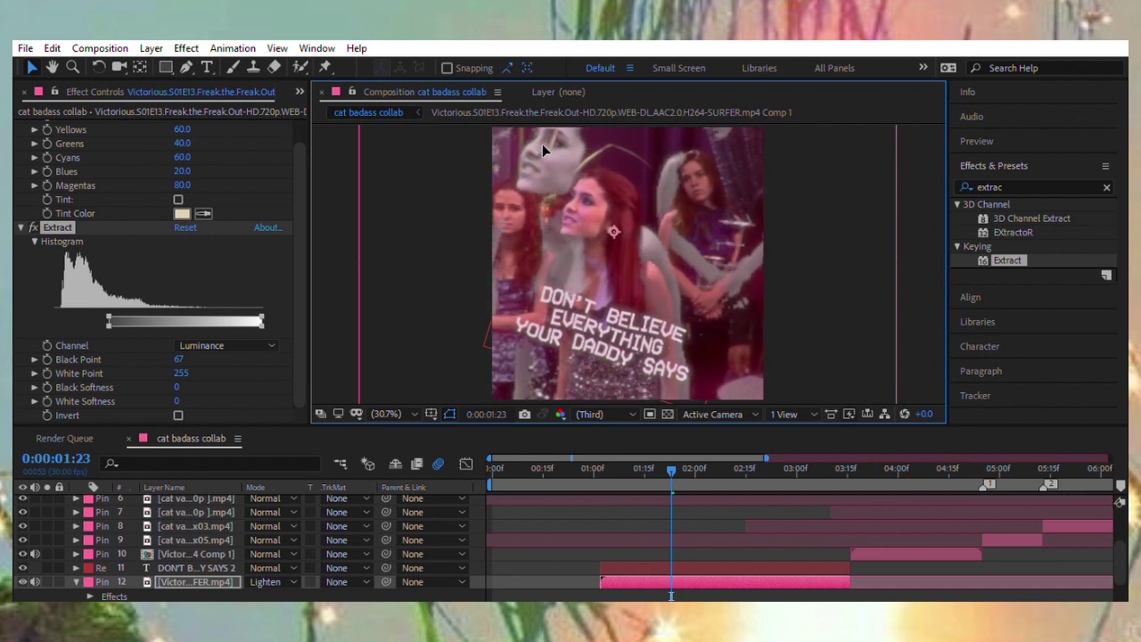
Raise Extract's Black Point to 86, preview the pink-tinted section and duplicate the layer.
drag(177, 359, 191, 344)
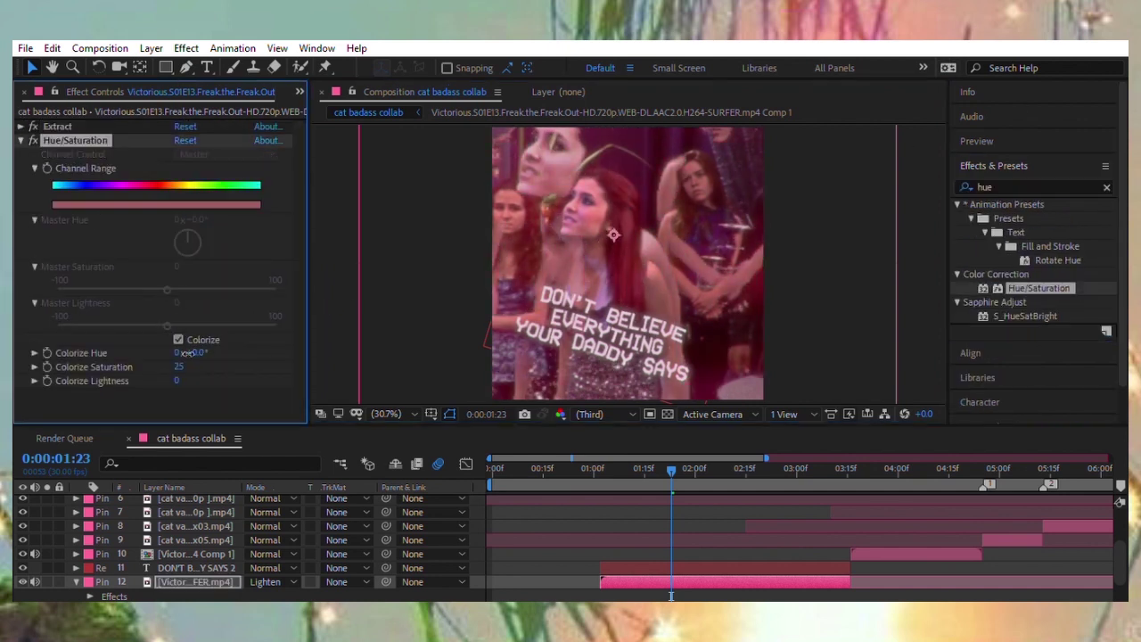
click(751, 465)
key(ctrl+d)
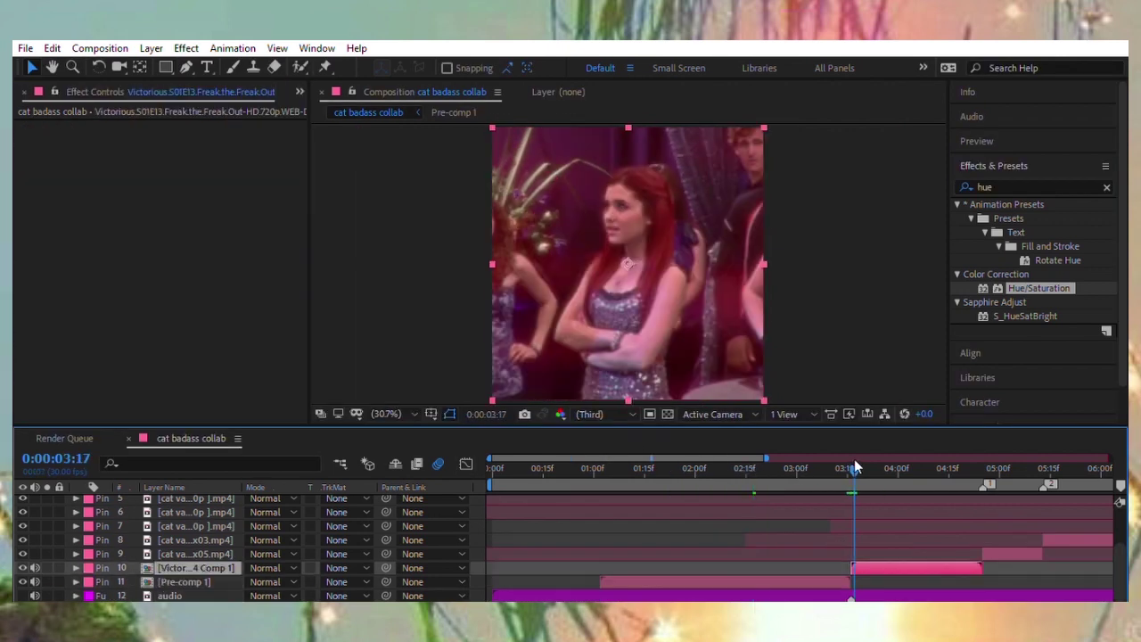
Apply AE Pixel Sorter to layer 10 and check its eased Threshold curve (227 to 153).
text(pixel)
drag(1018, 214, 852, 146)
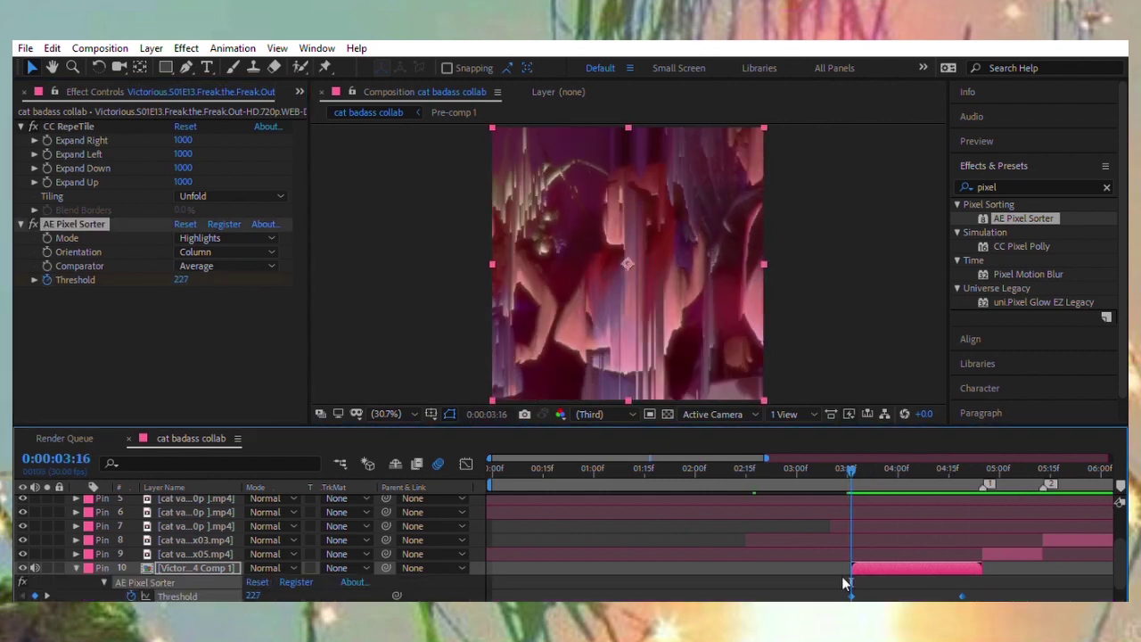
key(shift+F3)
key(space)
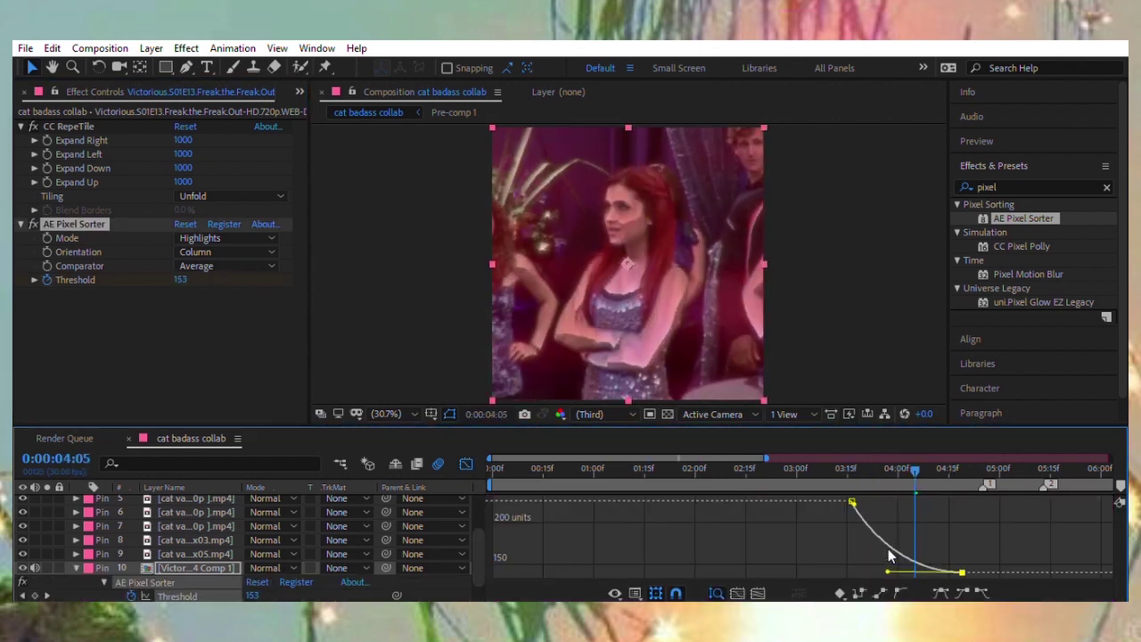
key(shift+F3)
key(u)
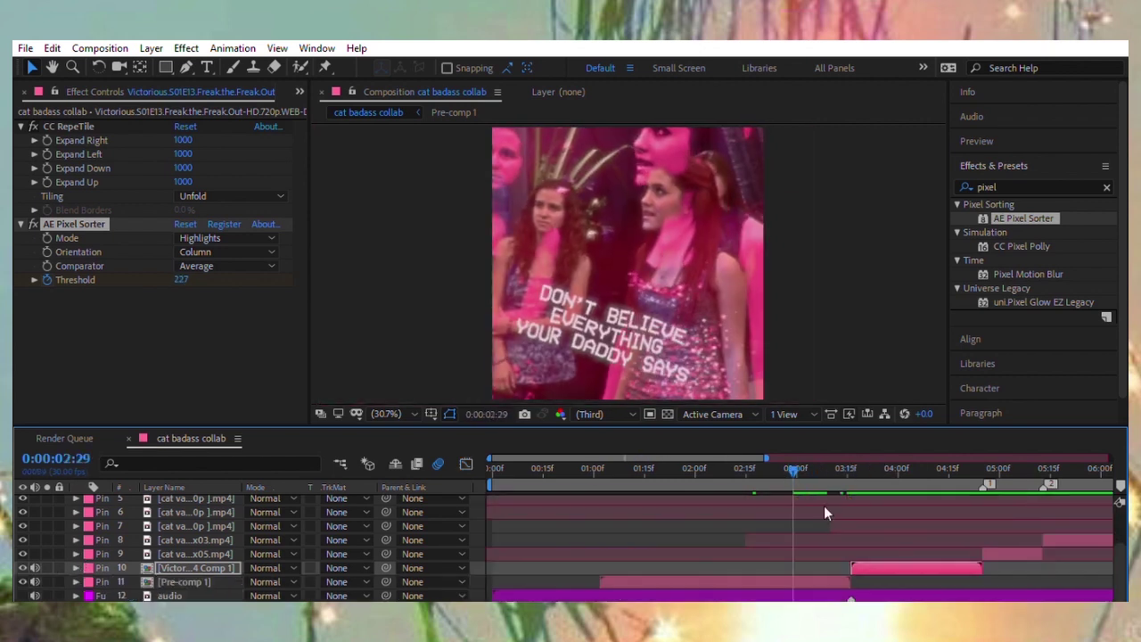
key(space)
Apply S_Shake to the clip, adjust its Tilt and X Shake settings, and set Frequency to 8.
click(1034, 187)
text(shake)
drag(1010, 358, 852, 312)
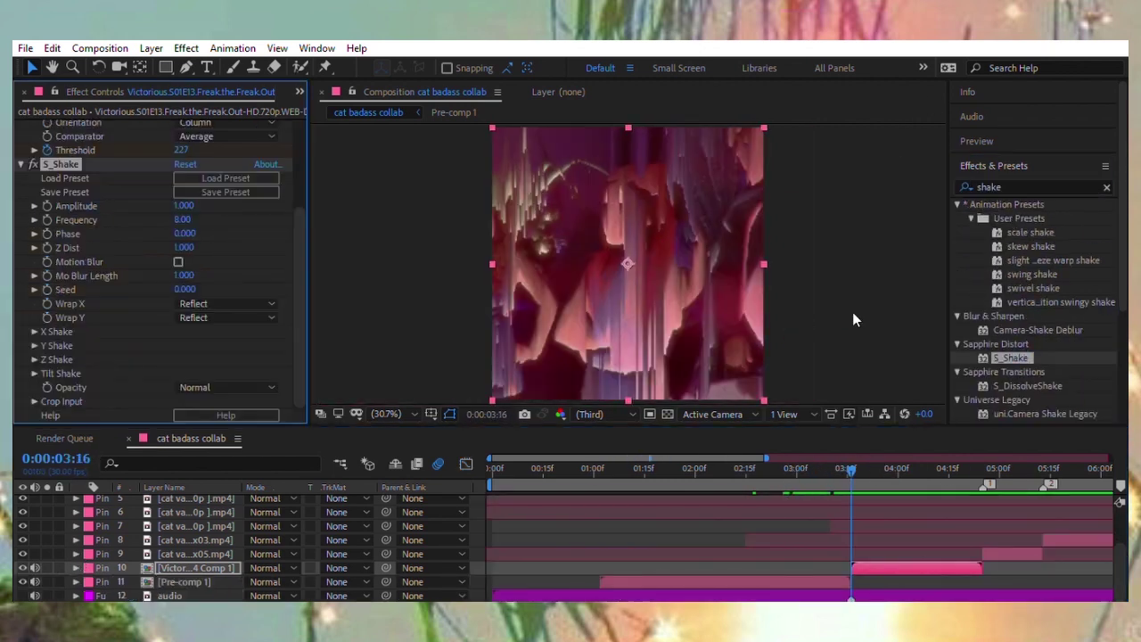
click(34, 373)
scroll(212, 359, down, 2)
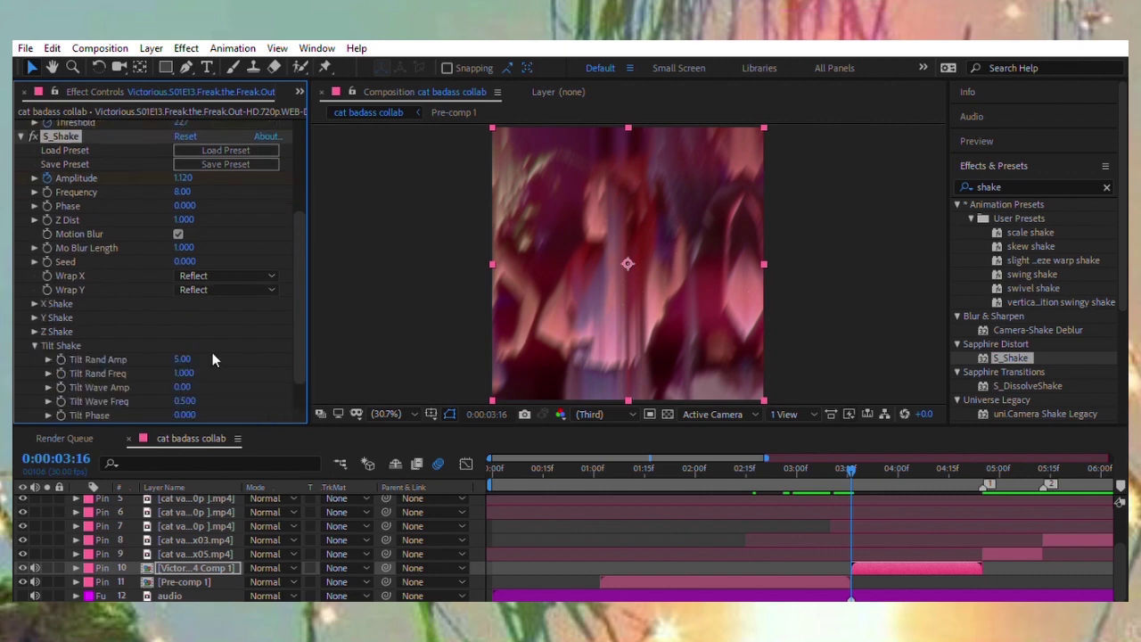
click(34, 303)
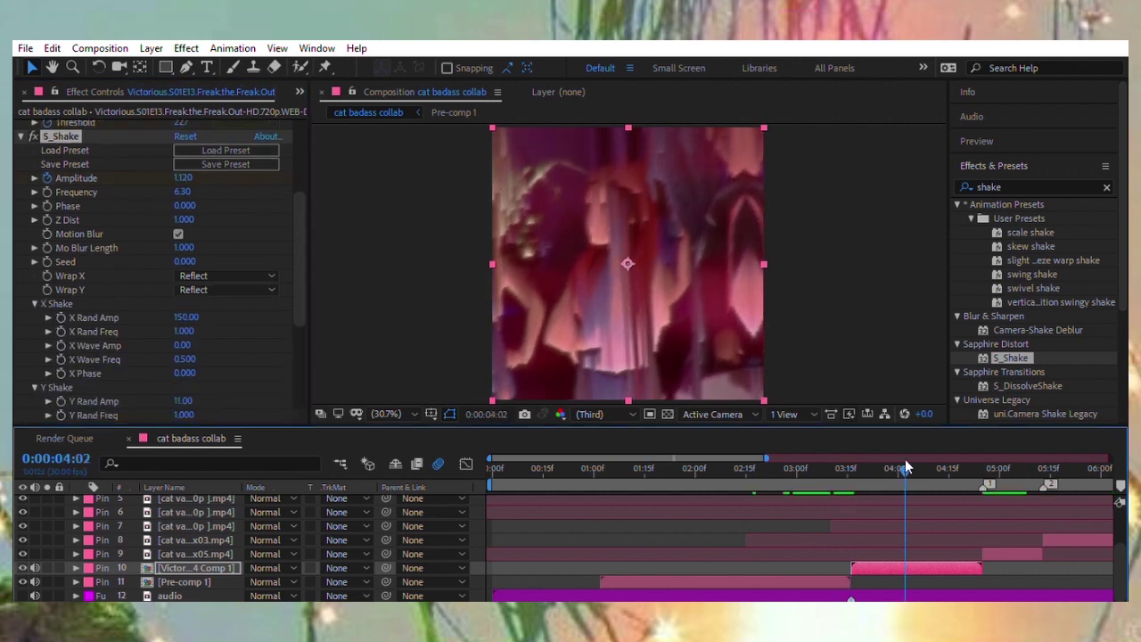
key(u)
click(849, 469)
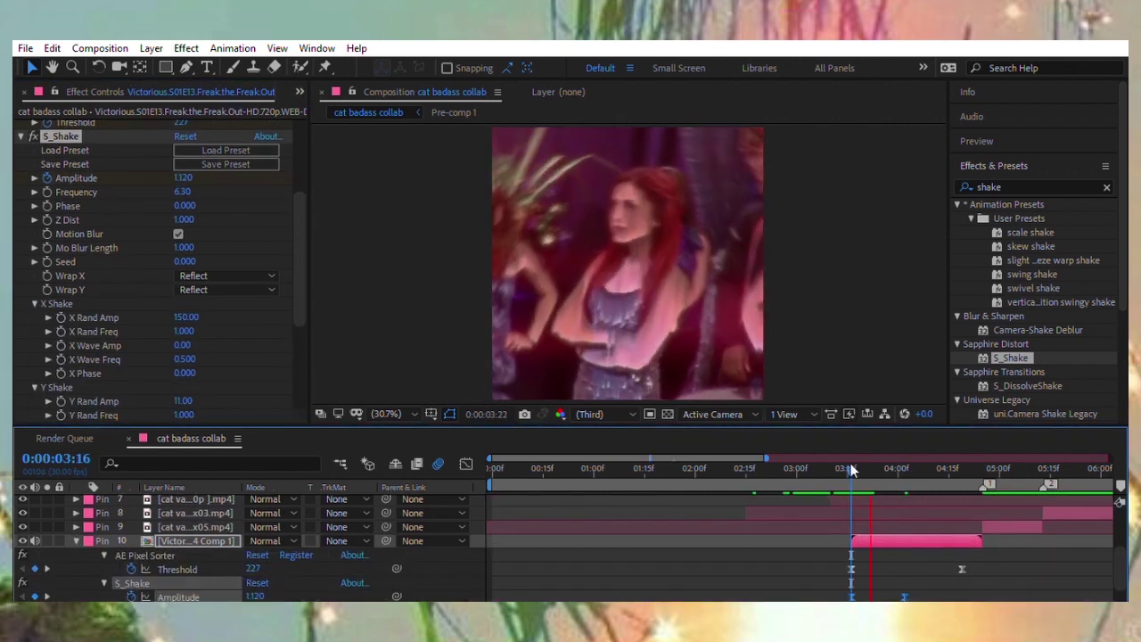
click(184, 192)
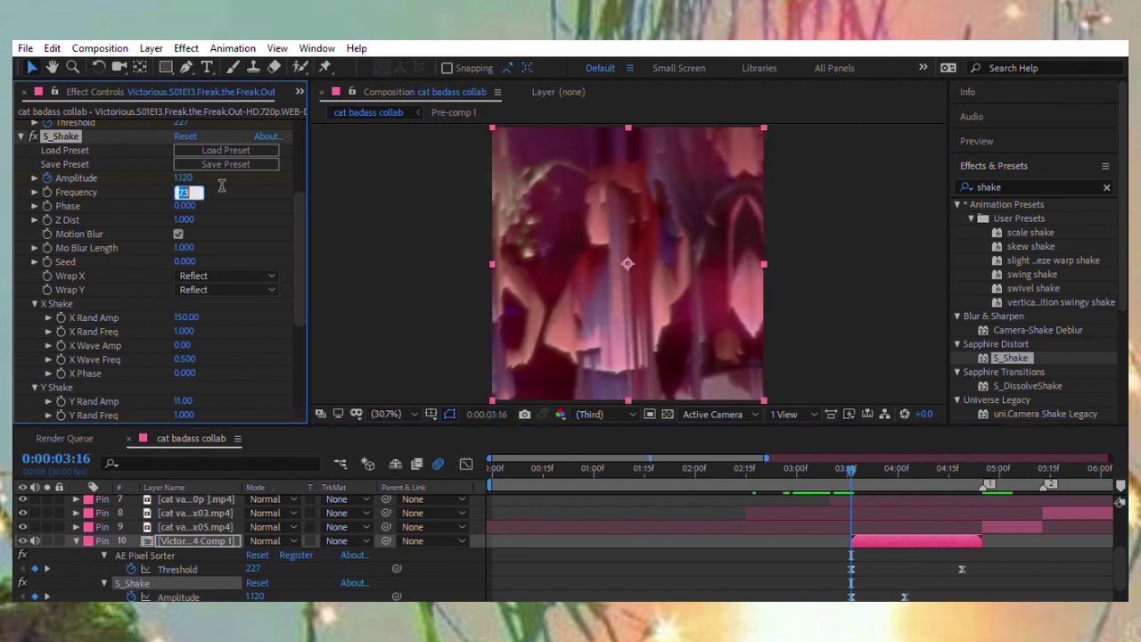
text(8)
key(Return)
key(shift+F3)
key(shift+F3)
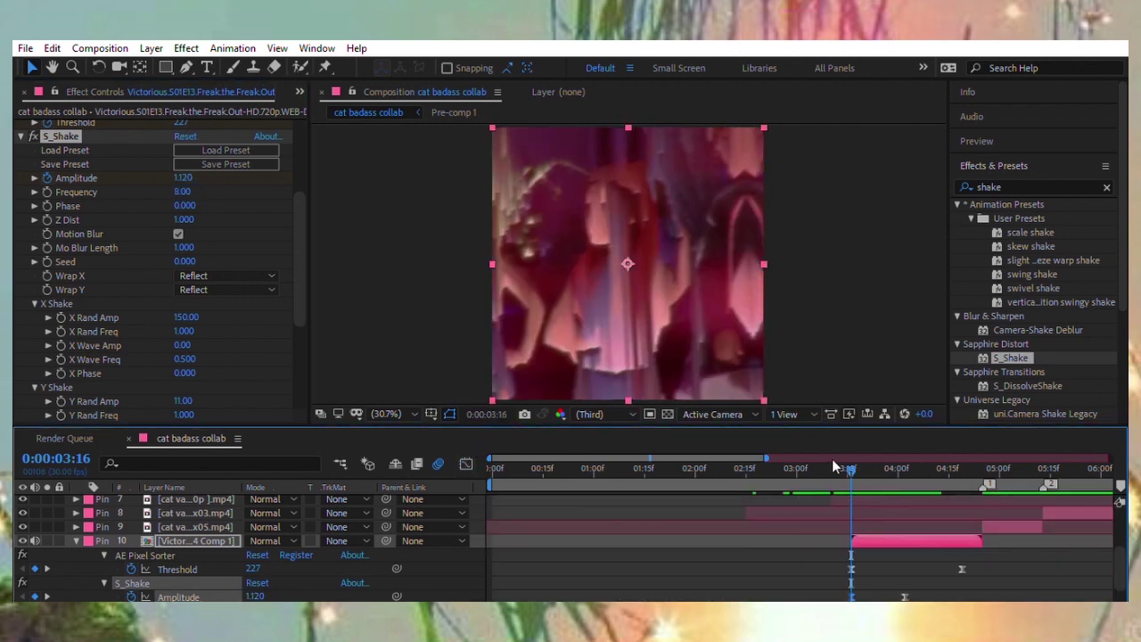
Apply the Warp effect to the clip and preview its keyframed bend.
double_click(989, 186)
text(warp)
double_click(1027, 368)
key(space)
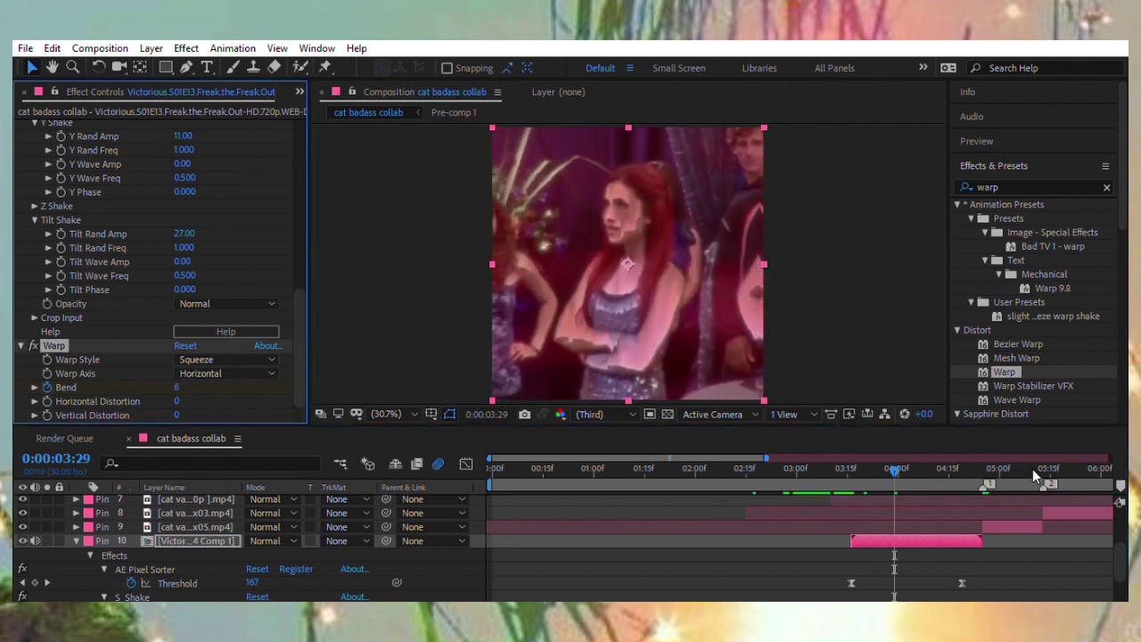
key(space)
key(u)
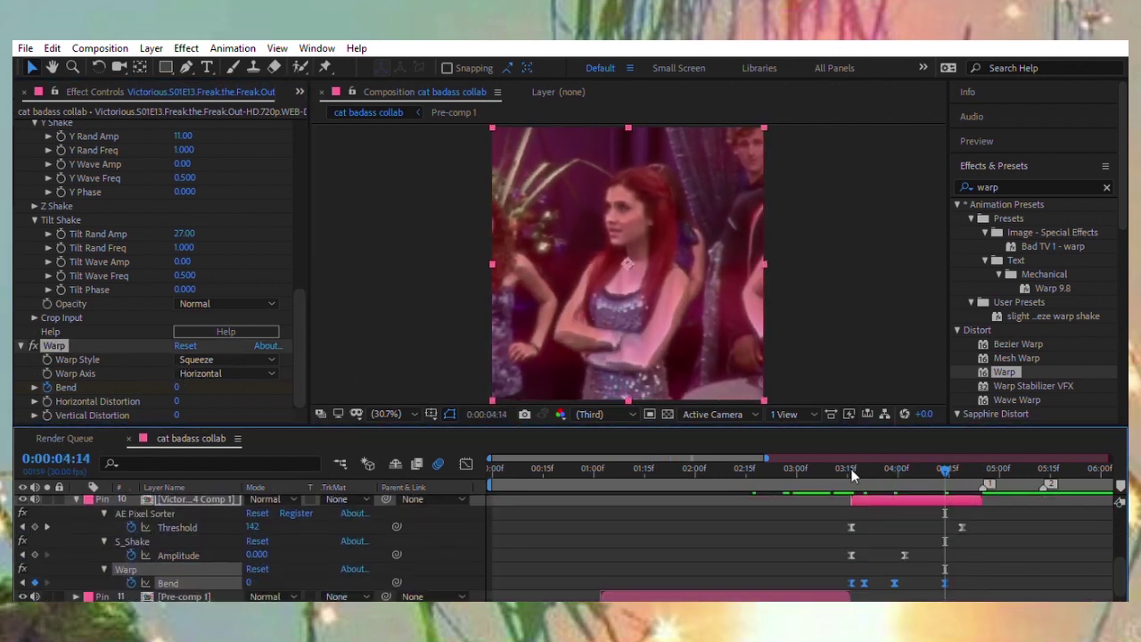
key(space)
key(space)
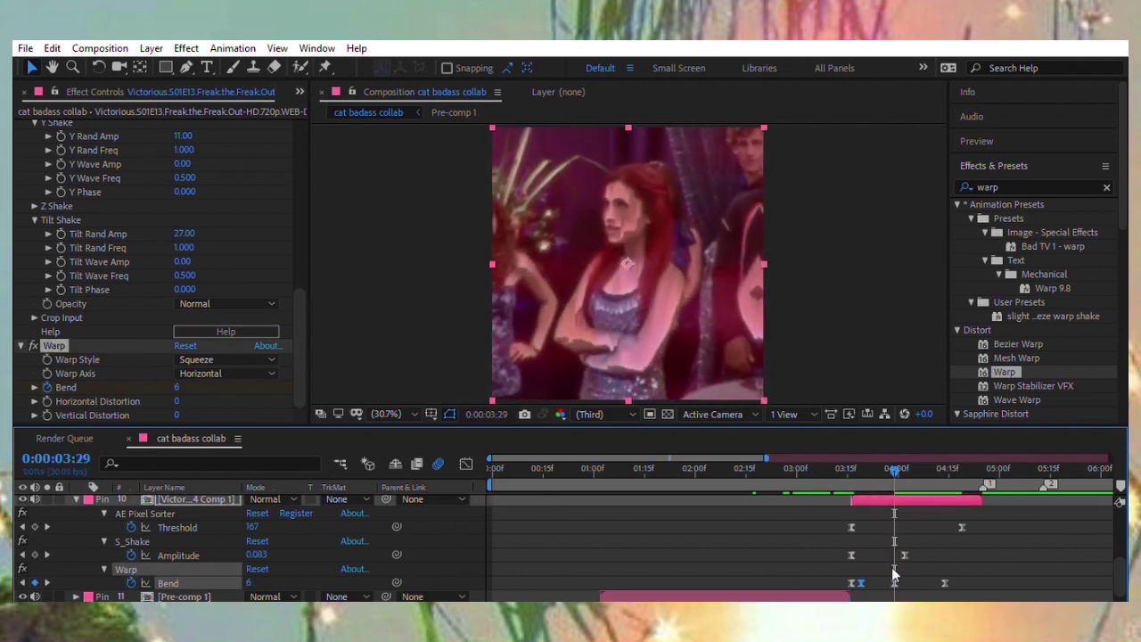
Preview the transition at quarter resolution, then add a null layer at 02:16.
click(853, 463)
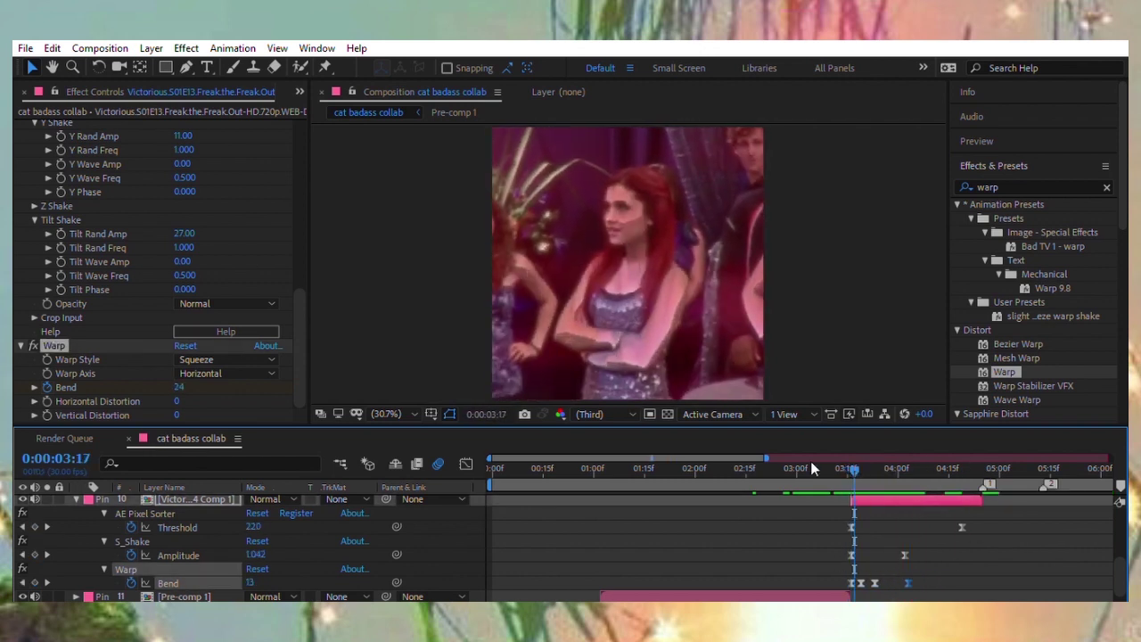
key(F4)
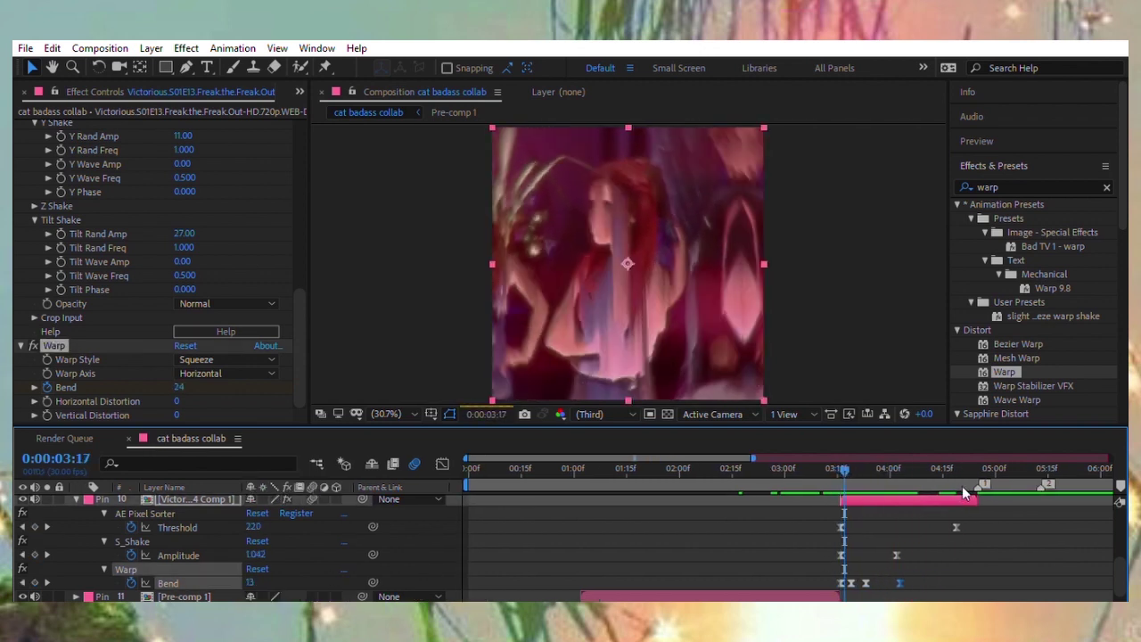
key(space)
key(space)
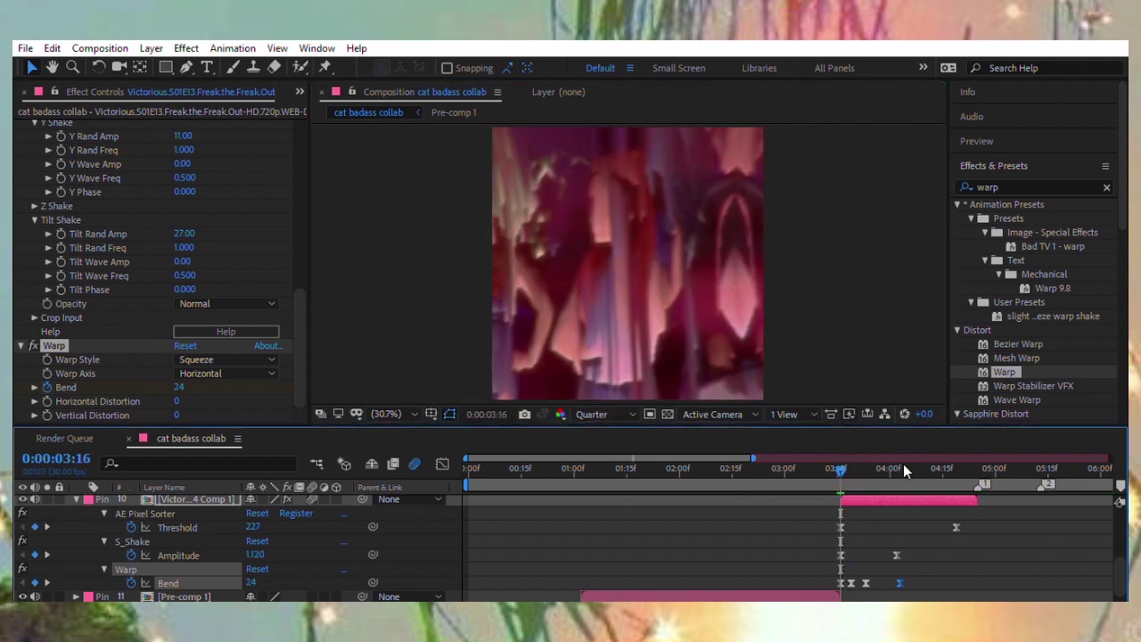
scroll(547, 529, up, 1)
key(u)
key(space)
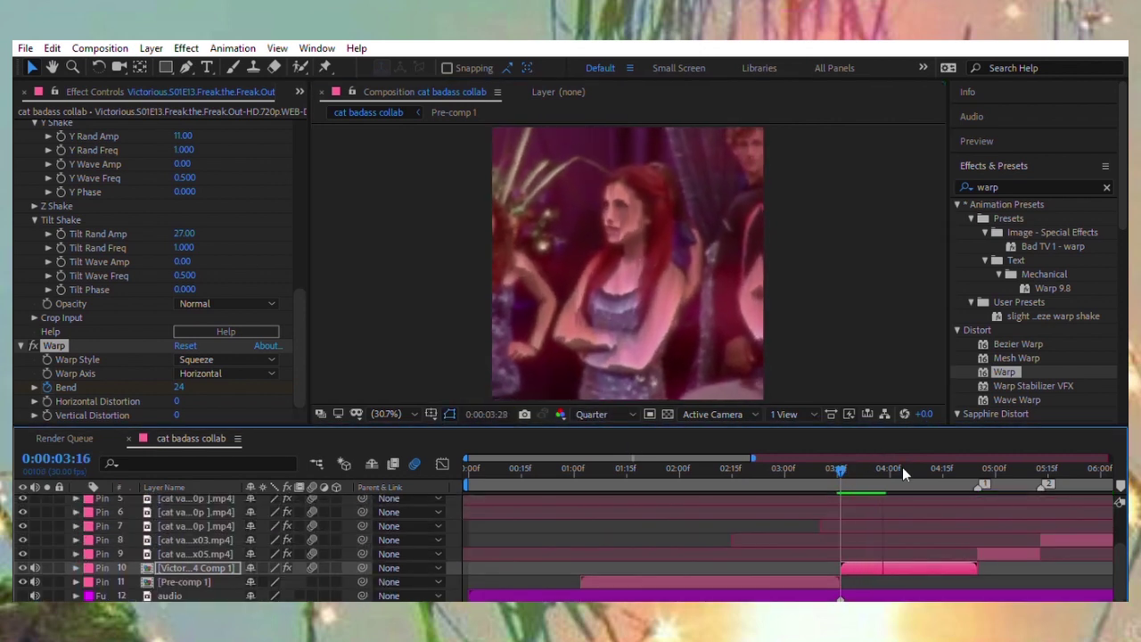
click(736, 465)
key(ctrl+alt+shift+y)
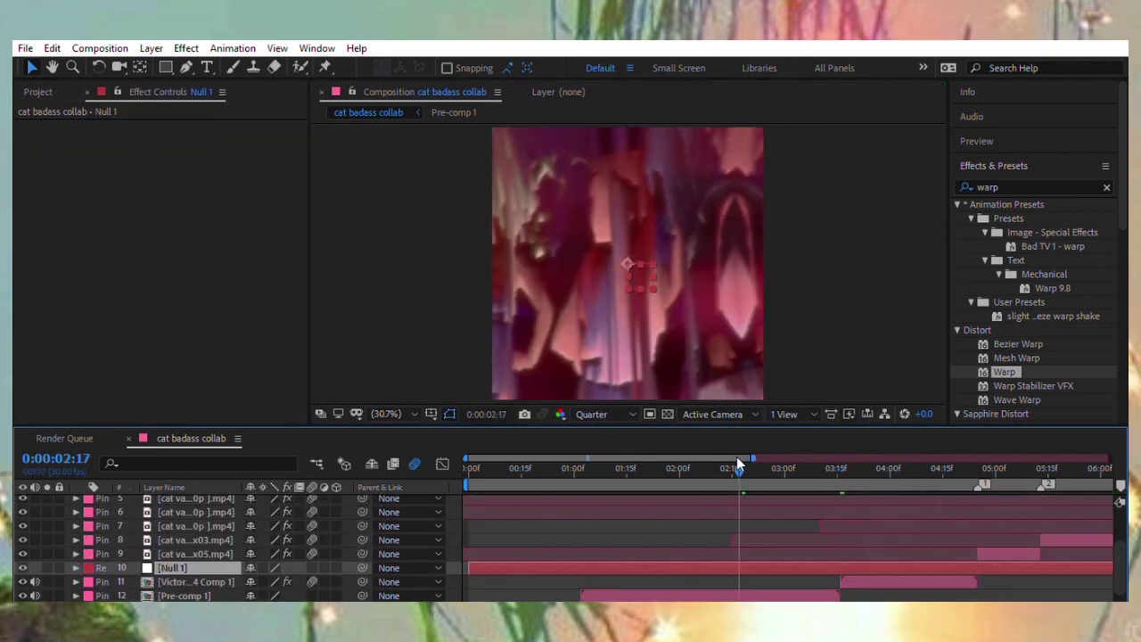
Trim the null, parent the layer 11 clip to Null 1 and keyframe its Scale at 03:07.
key(ctrl+shift+d)
key(Delete)
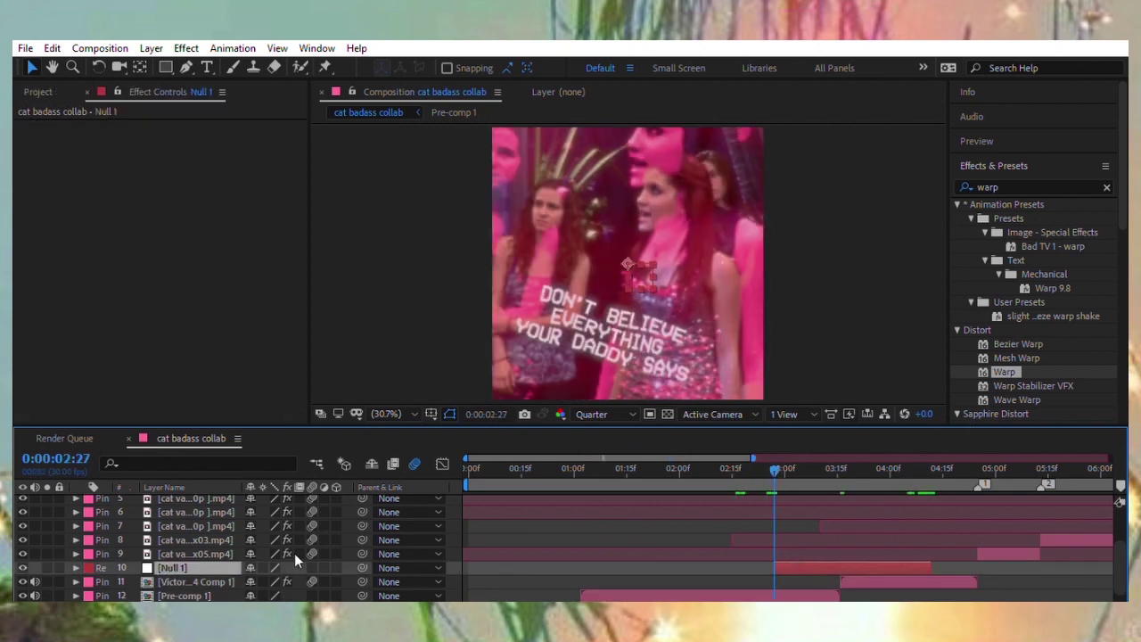
click(236, 582)
drag(362, 581, 362, 568)
click(172, 568)
key(s)
drag(774, 468, 838, 462)
key(alt+shift+s)
key(alt+shift+s)
Apply the repetile preset to the Pre-comp 1 layer.
scroll(232, 548, down, 1)
click(184, 591)
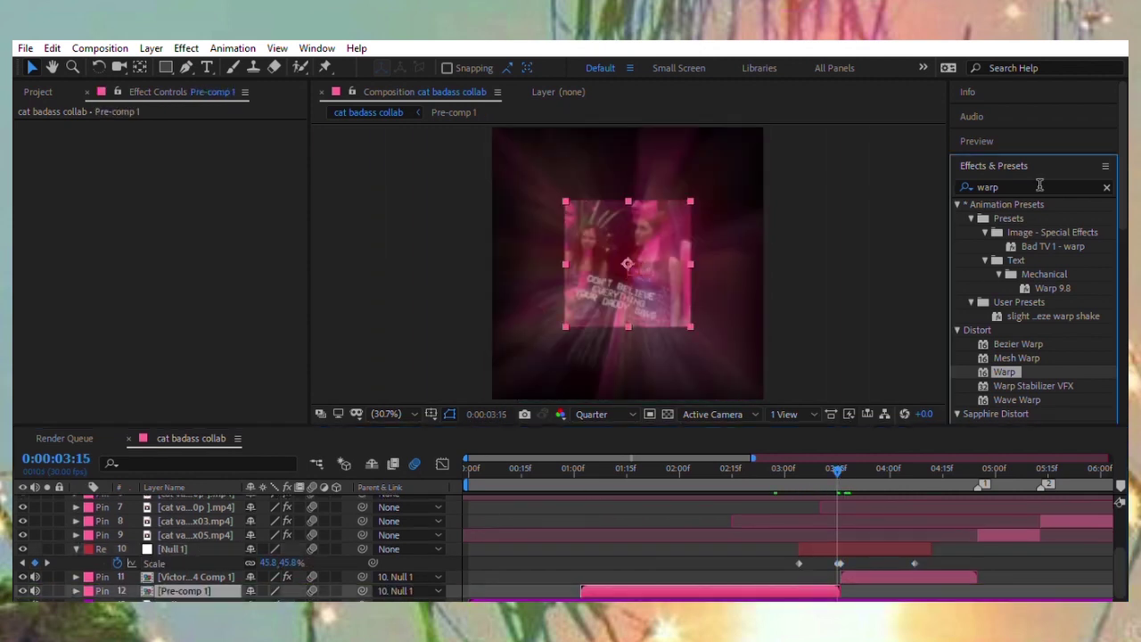
double_click(1040, 184)
text(repe)
double_click(1022, 231)
Ease Null 1's Scale keyframes in the Graph Editor and preview the zoom transition.
click(927, 548)
key(shift+F3)
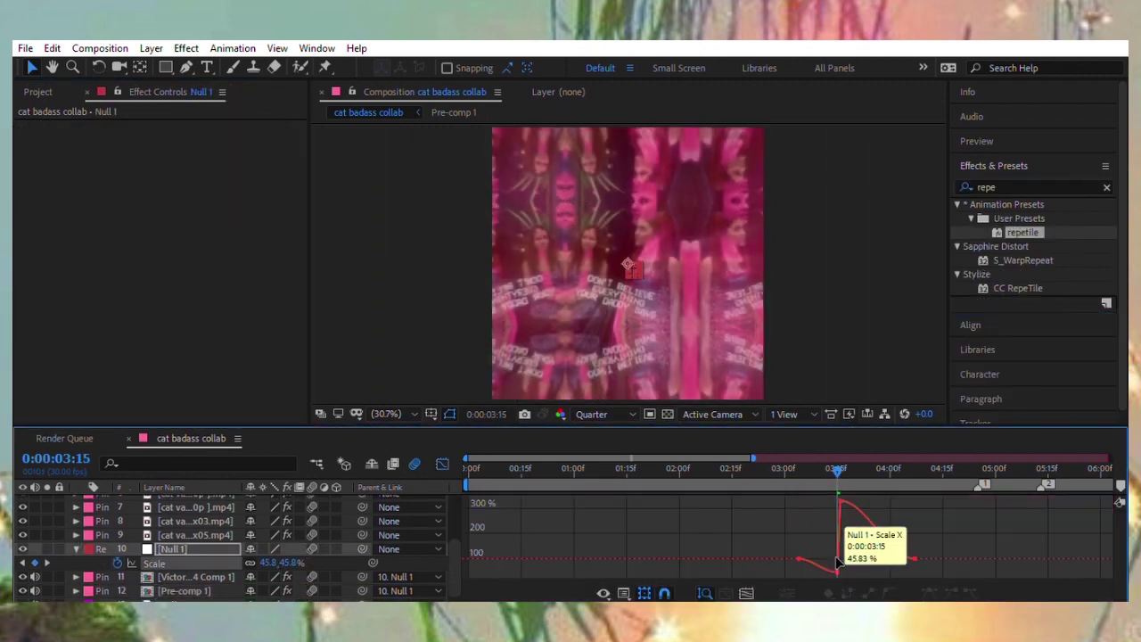
click(858, 506)
click(796, 456)
key(space)
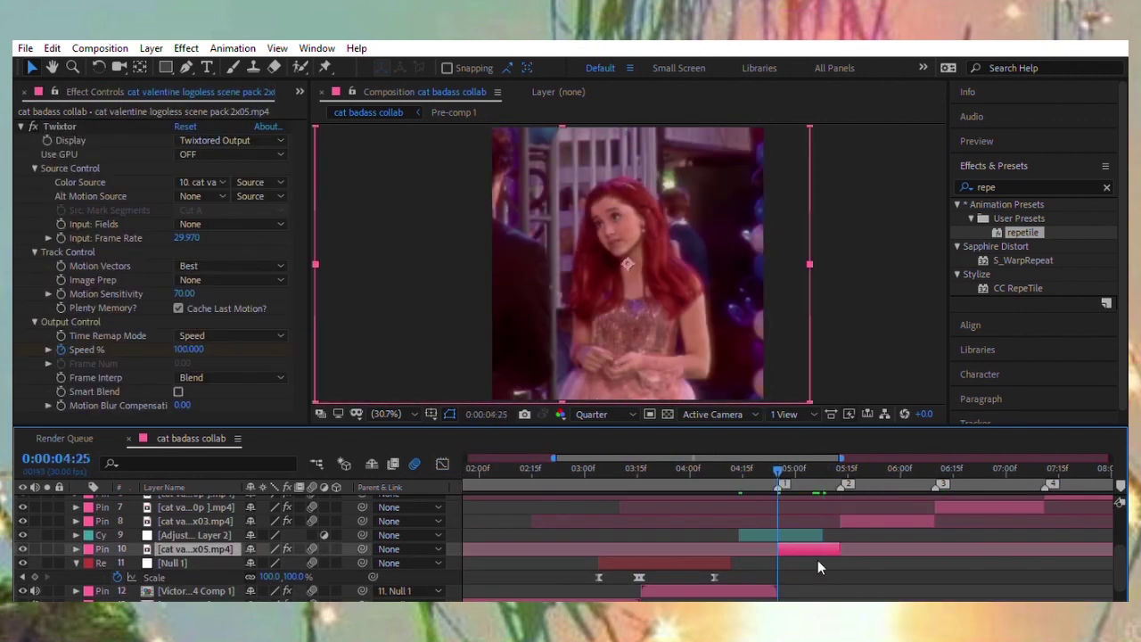
Confirm the precompose, then try star and ellipse masks on the clip before discarding them.
key(Return)
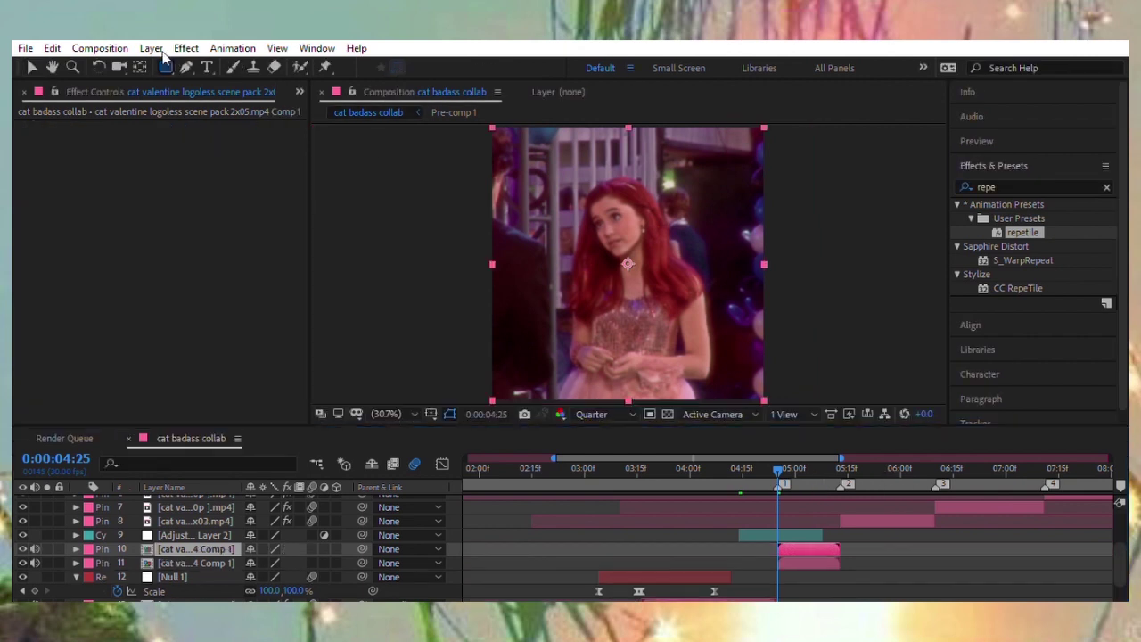
drag(612, 266, 727, 136)
key(v)
key(ctrl+z)
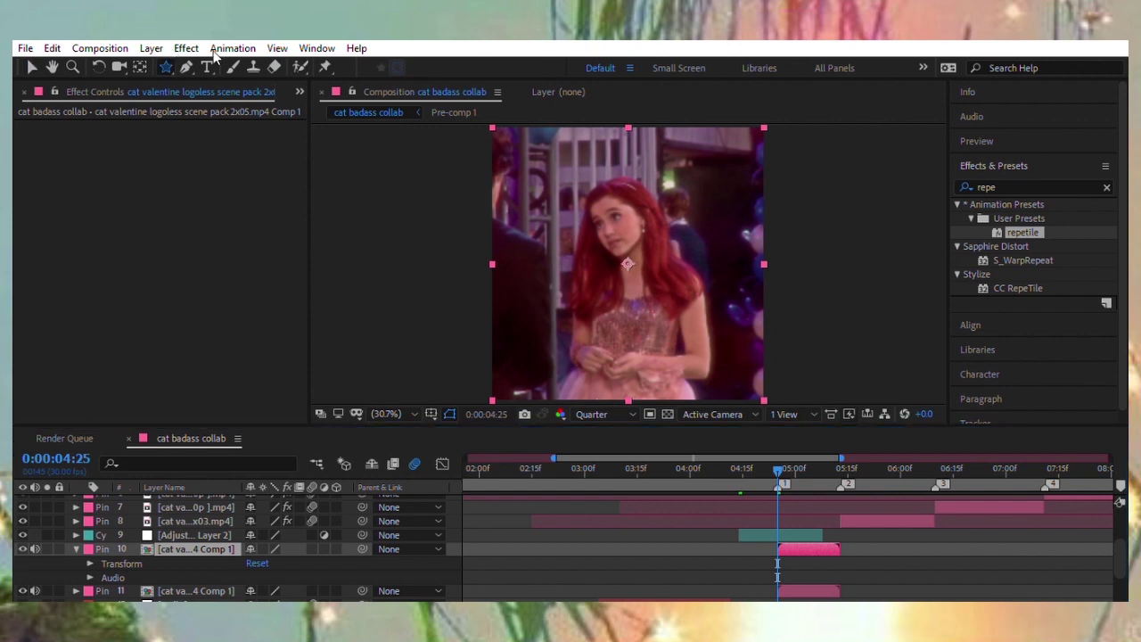
drag(548, 365, 537, 392)
key(v)
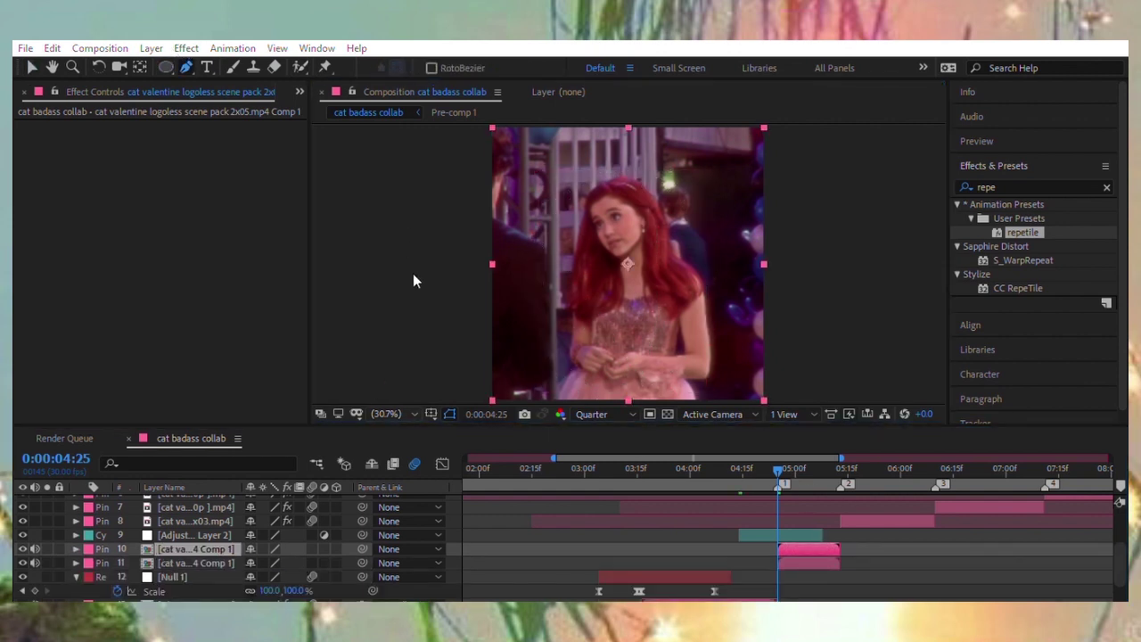
Trace a Pen mask around the girl from the headband along hair, shoulder, arm and dress.
scroll(624, 190, up, 5)
click(564, 165)
click(615, 145)
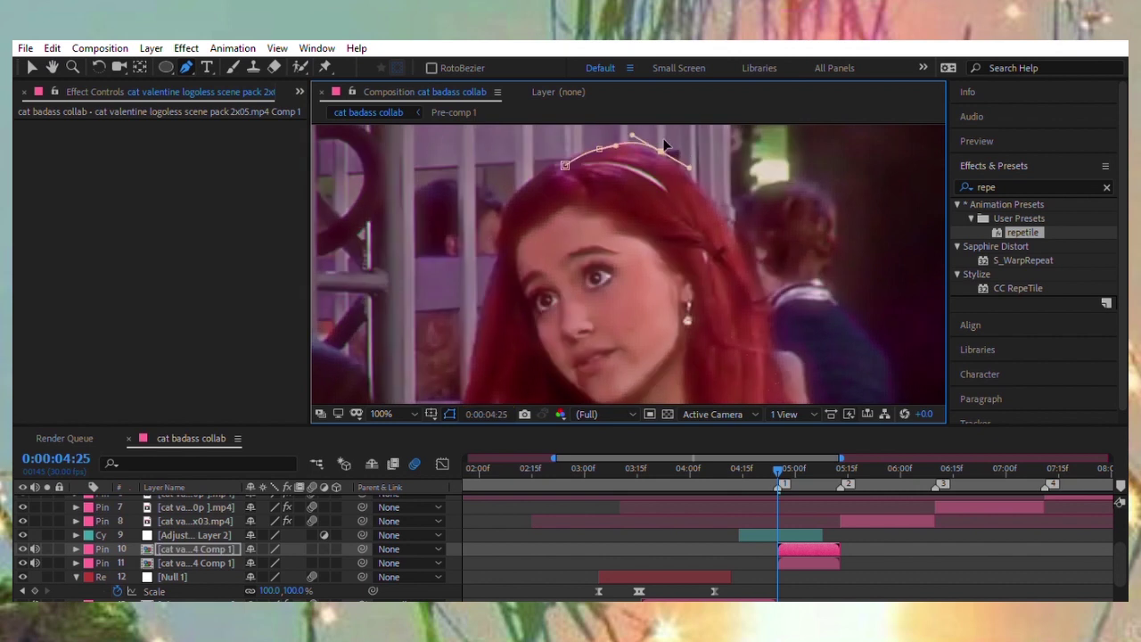
drag(720, 368, 648, 290)
click(649, 302)
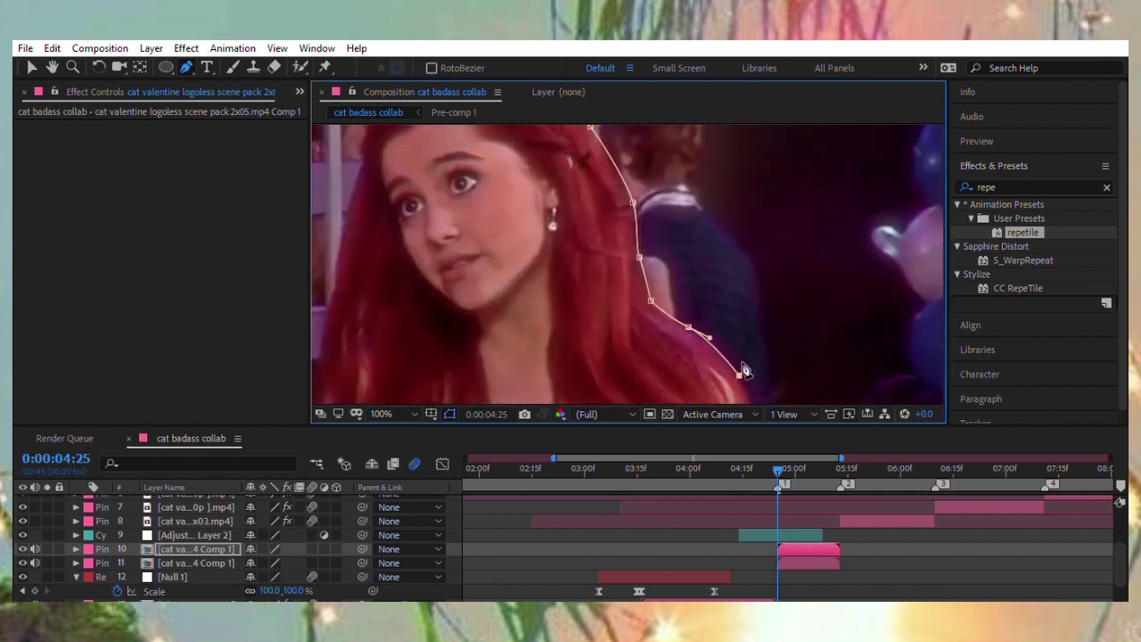
key(ctrl+z)
scroll(624, 370, down, 3)
click(748, 308)
scroll(742, 369, down, 3)
click(764, 334)
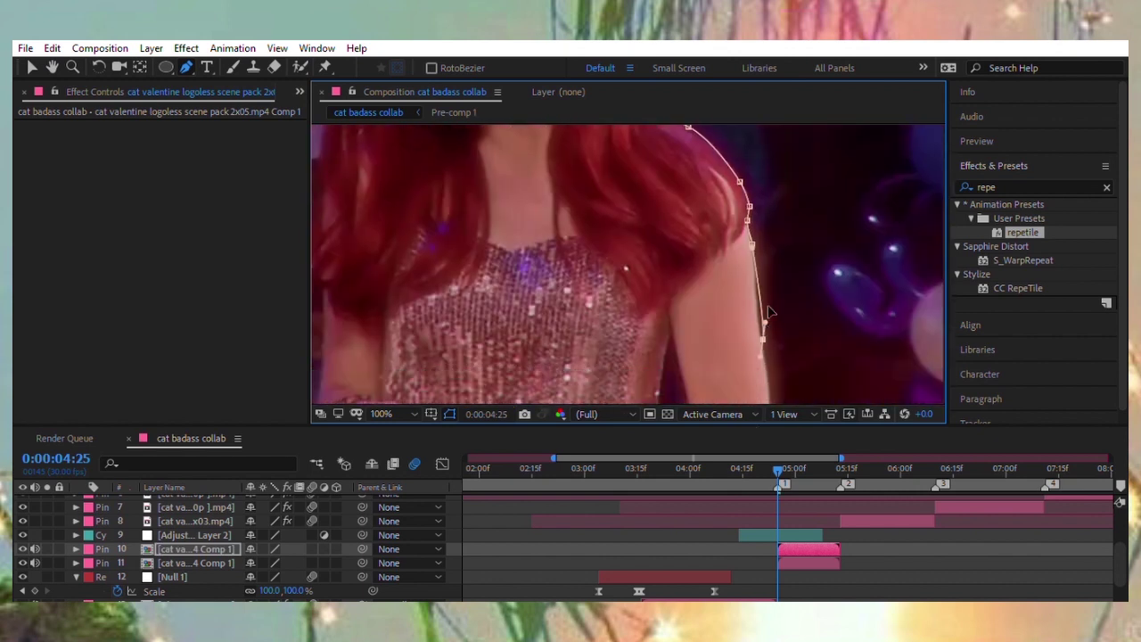
scroll(788, 373, down, 3)
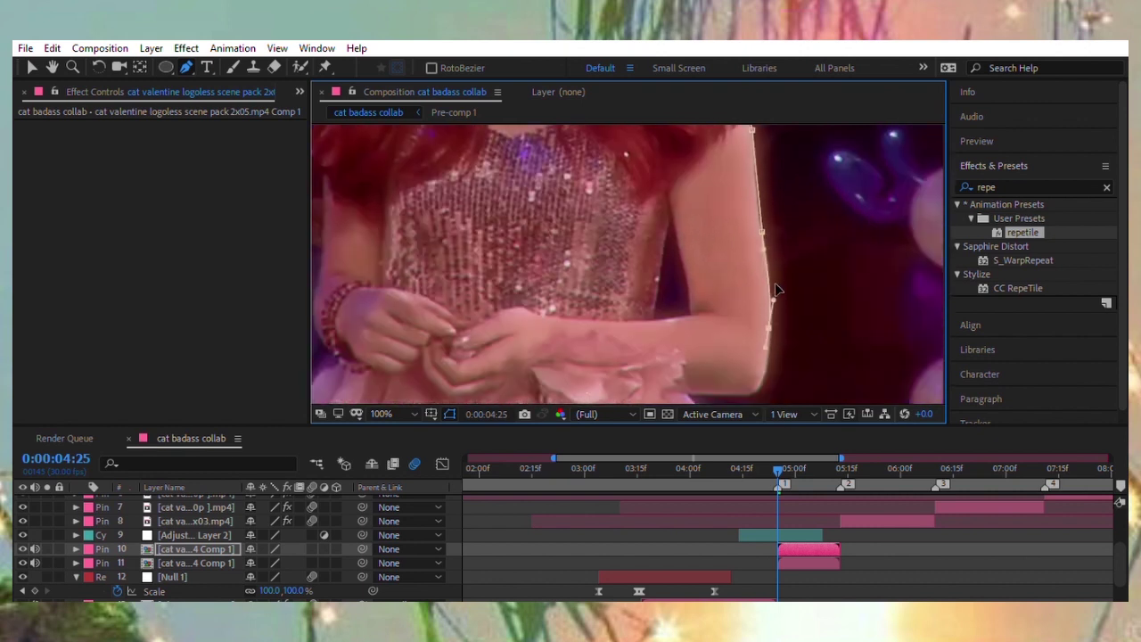
scroll(764, 377, down, 1)
click(733, 365)
click(689, 366)
Zoom back out to view the whole traced mask in the frame.
scroll(707, 372, down, 2)
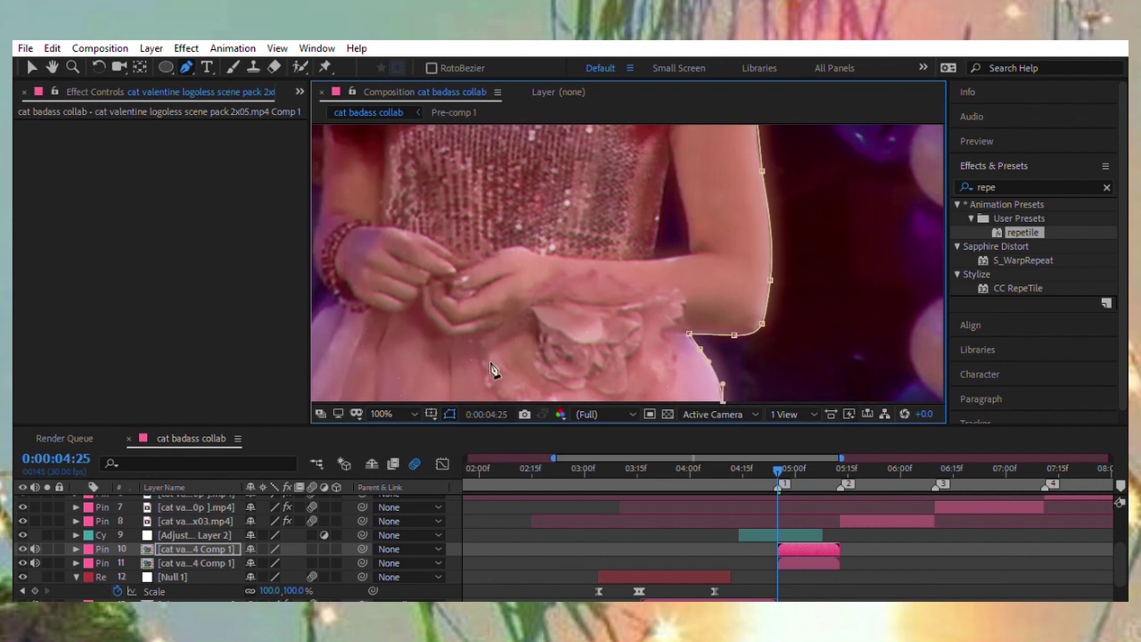
scroll(528, 388, left, 5)
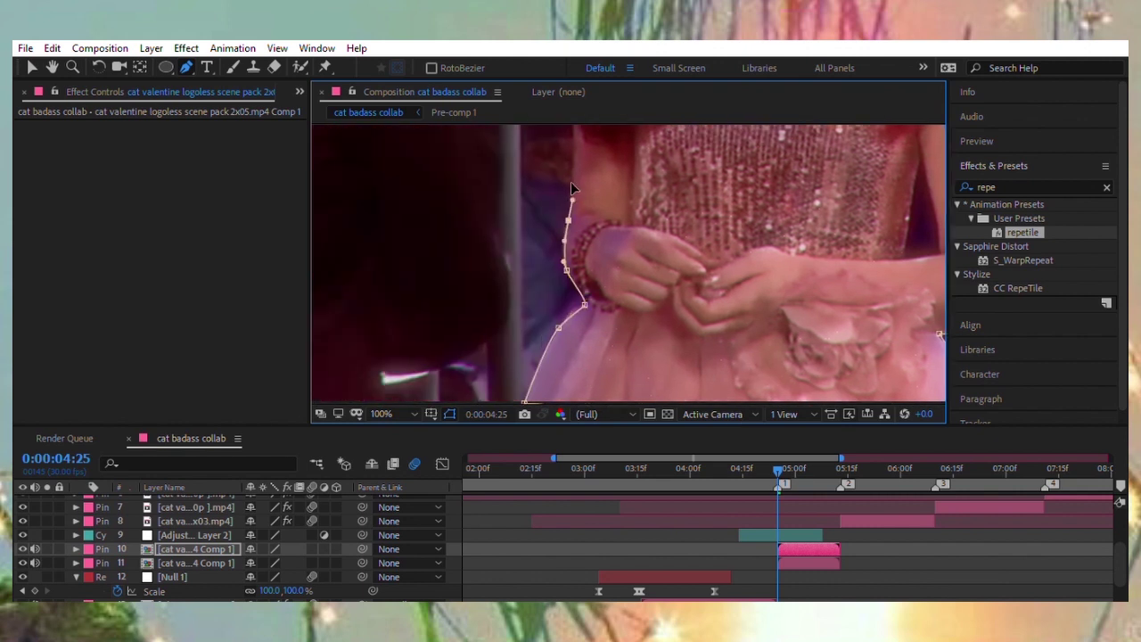
scroll(575, 187, up, 2)
scroll(564, 241, up, 1)
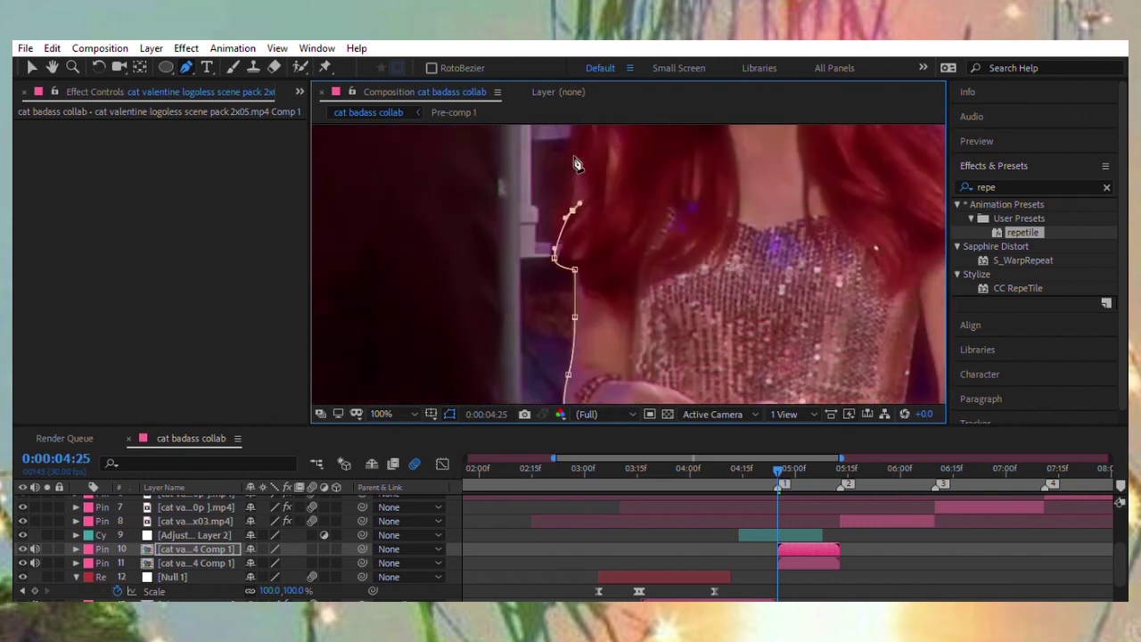
scroll(580, 187, up, 2)
scroll(597, 214, up, 2)
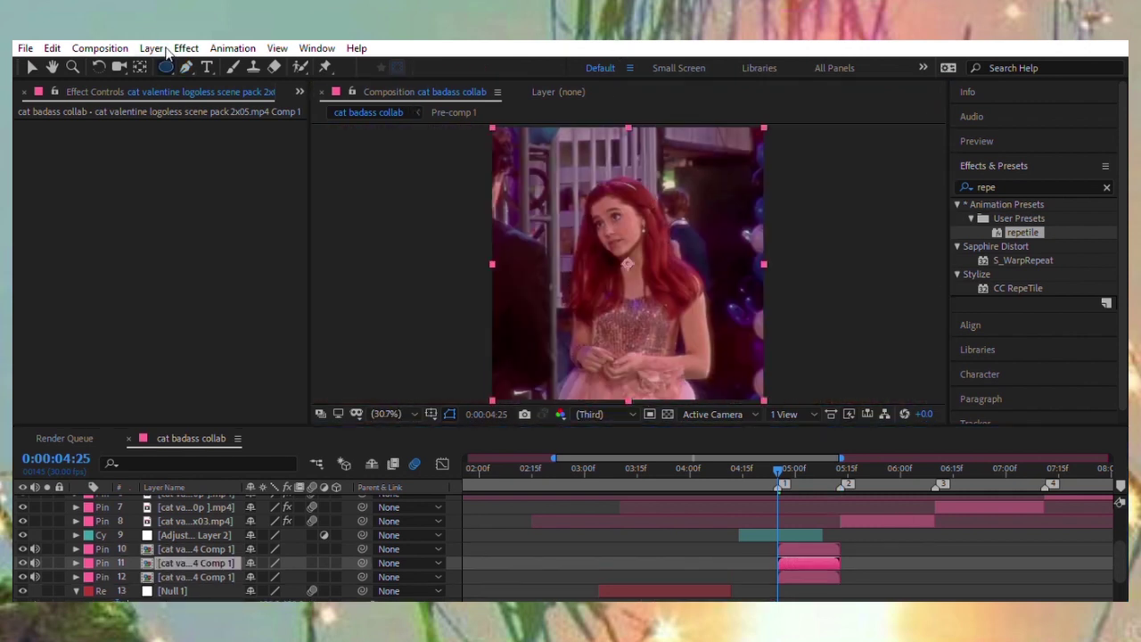
Reveal the diamond mask's keyframes and apply S_HalfTone to the masked layer for pink dots.
key(m)
key(v)
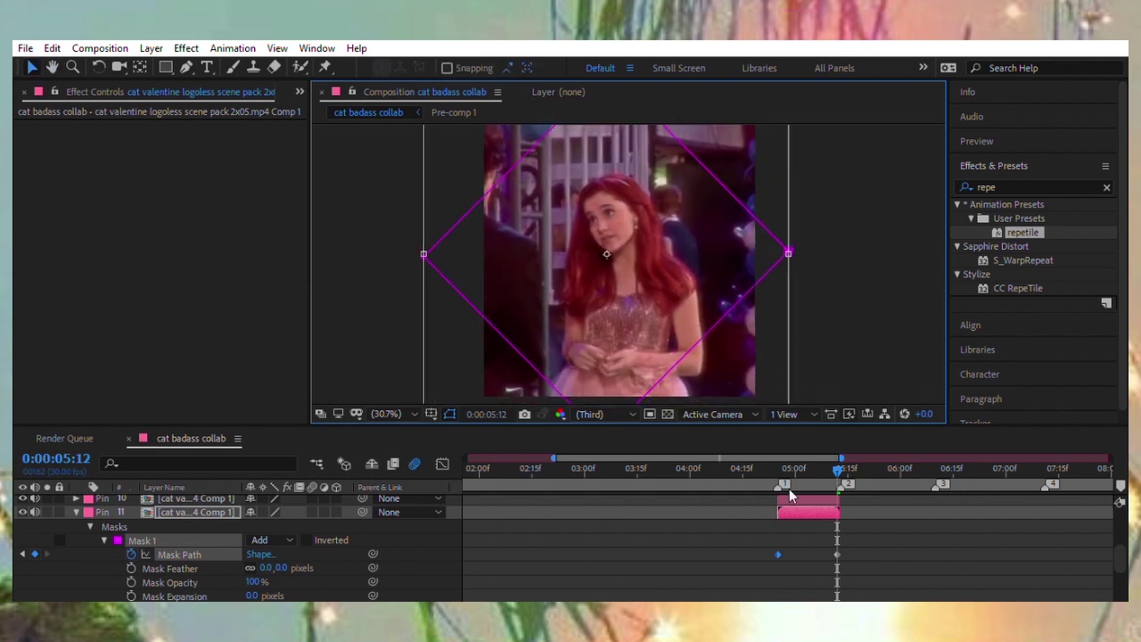
click(776, 466)
click(1025, 187)
text(half)
drag(1016, 315, 134, 202)
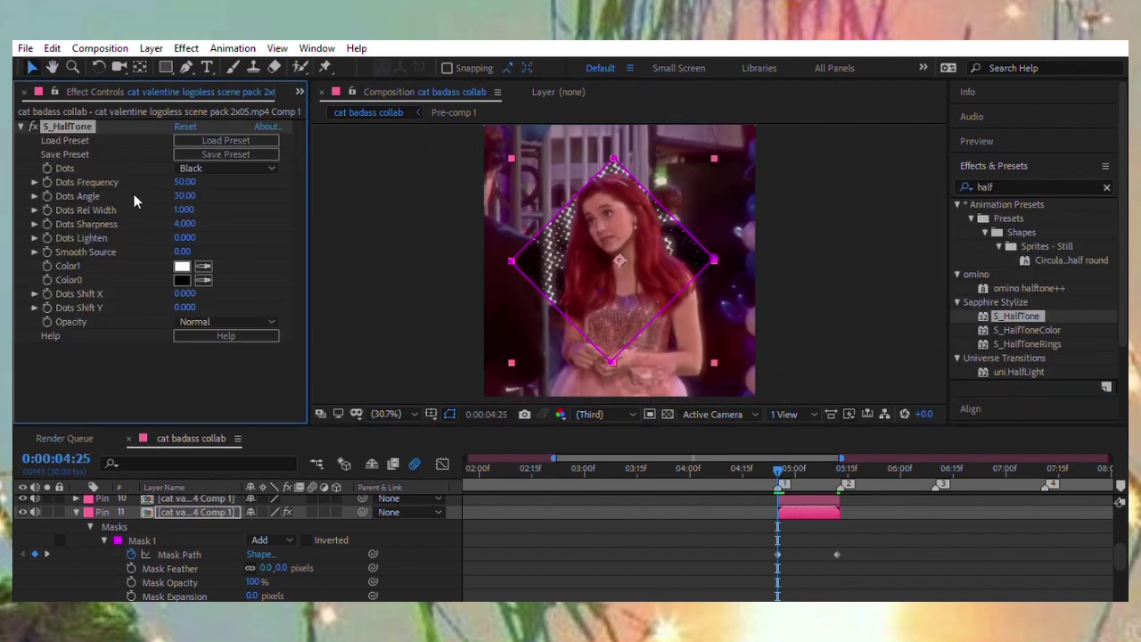
click(761, 383)
Ease the Mask Path keyframes in the Graph Editor.
click(314, 505)
key(shift+F3)
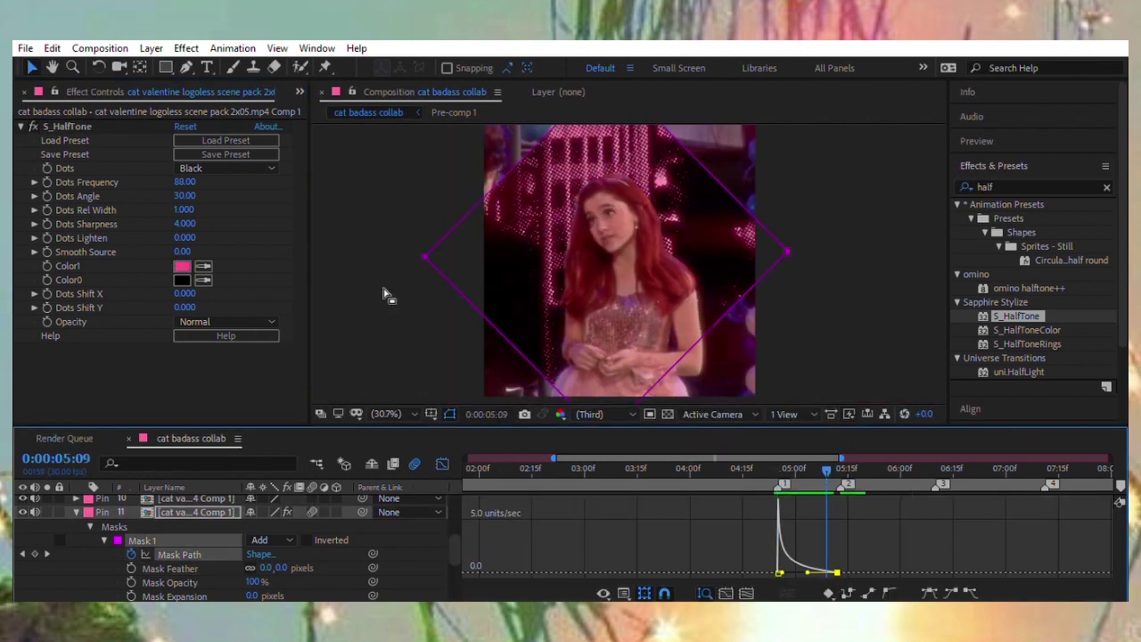
key(shift+F3)
click(811, 513)
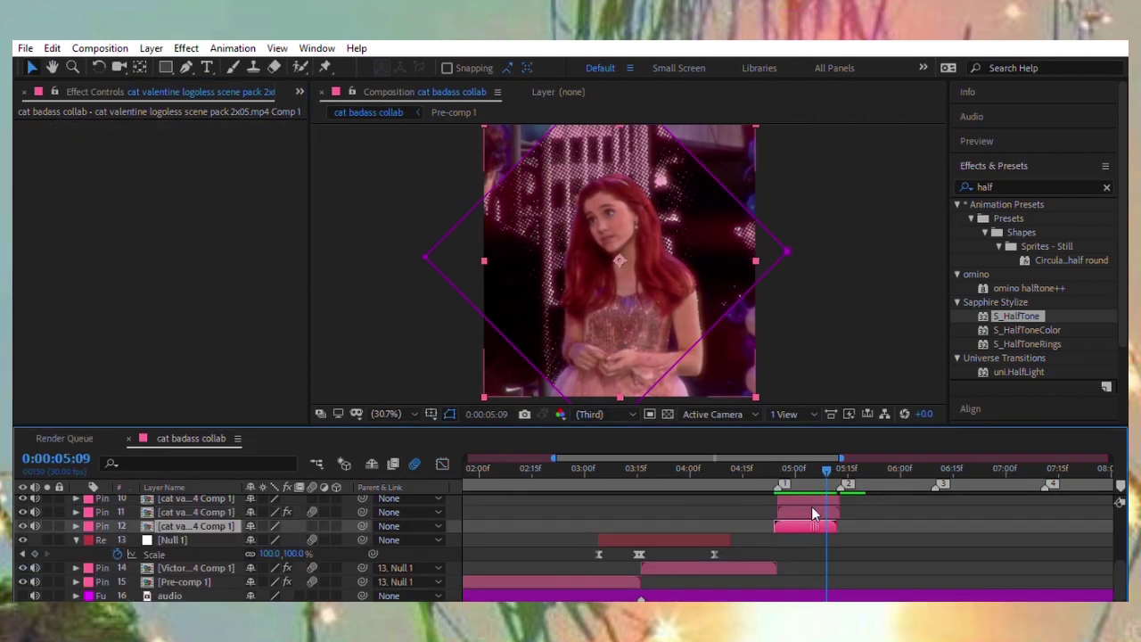
Apply Black & White, then duplicate the halftone girl layer into two Position-keyframed echo copies.
text(black)
double_click(1023, 273)
click(796, 468)
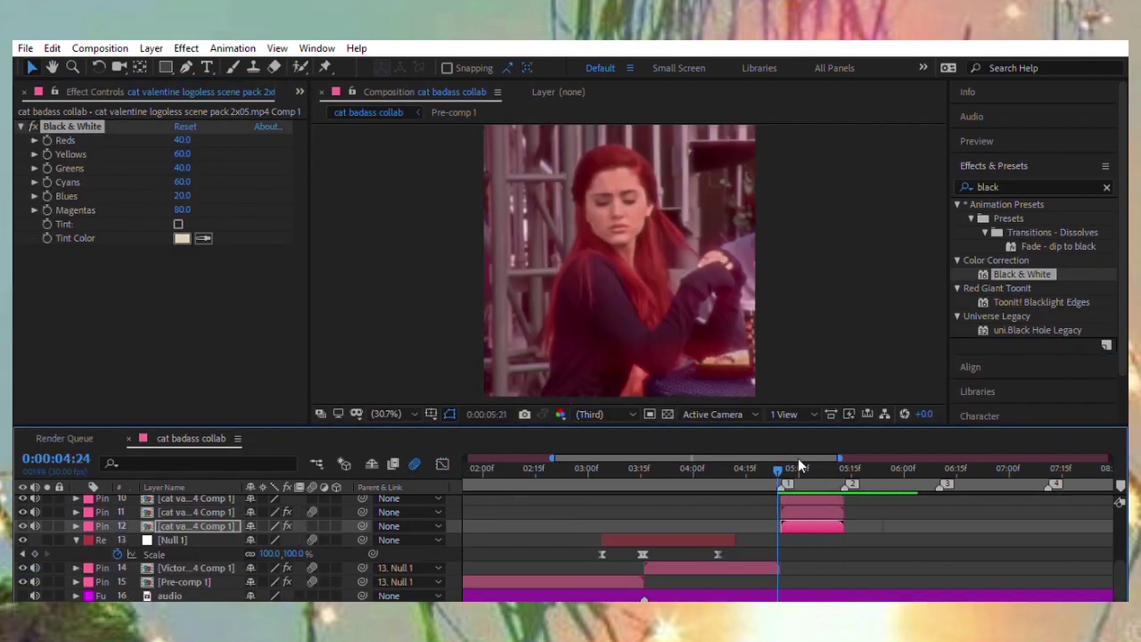
click(803, 505)
key(ctrl+d)
key(i)
key(alt+shift+p)
key(o)
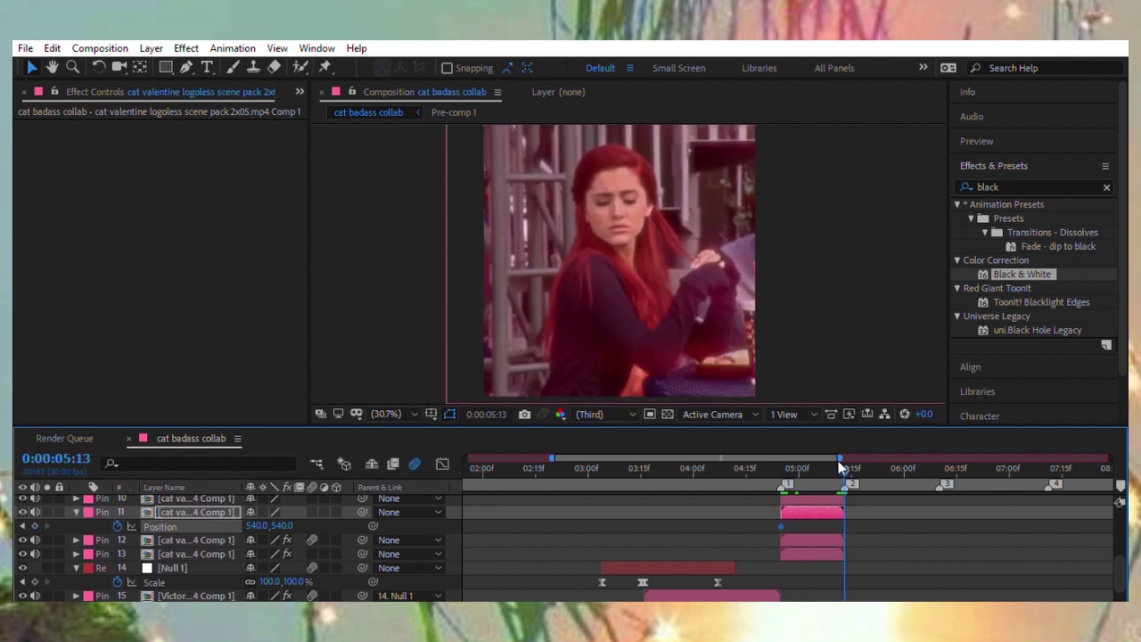
key(ctrl+d)
drag(257, 539, 821, 512)
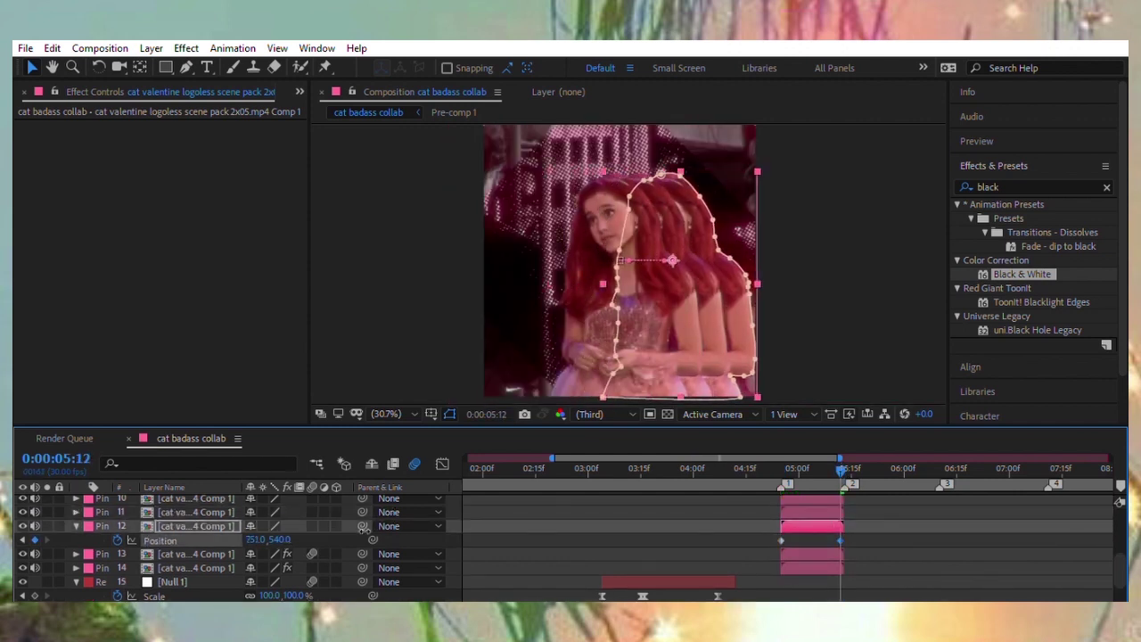
Ease both echo copies' Position keyframes (637, 738) and preview the sliding echo.
shift+click(821, 512)
key(p)
key(shift+F3)
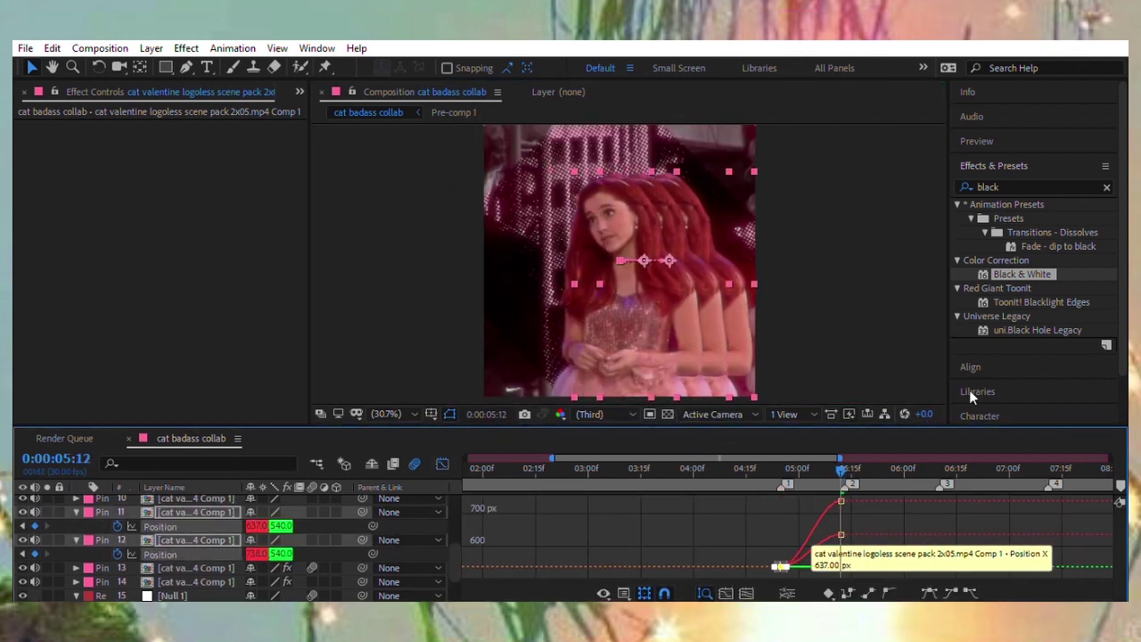
click(781, 459)
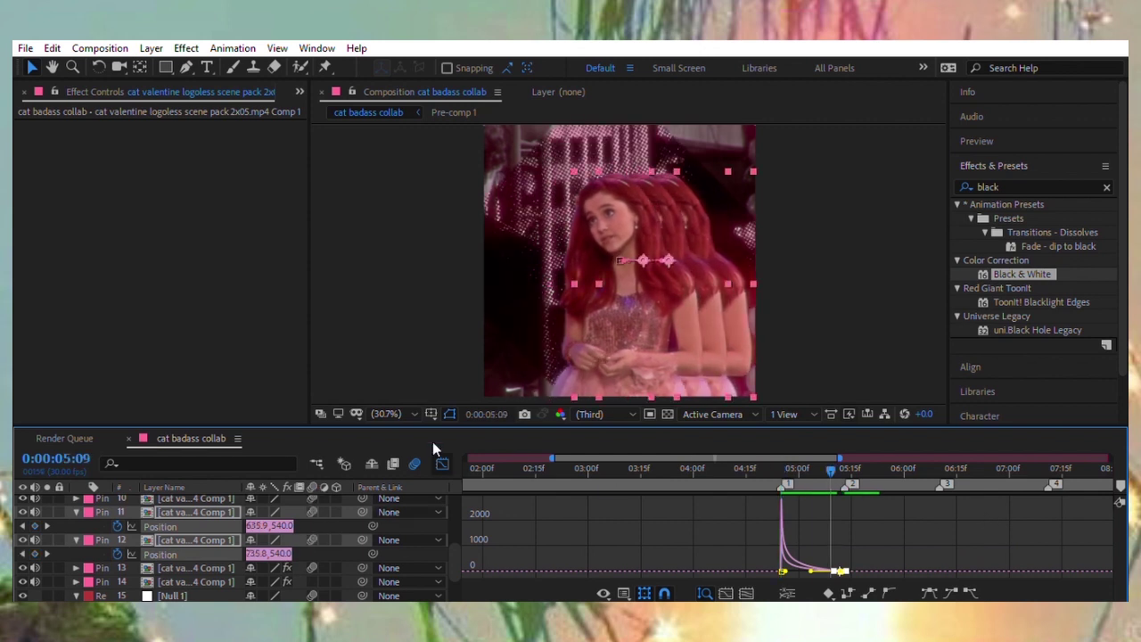
click(743, 460)
key(shift+F3)
key(space)
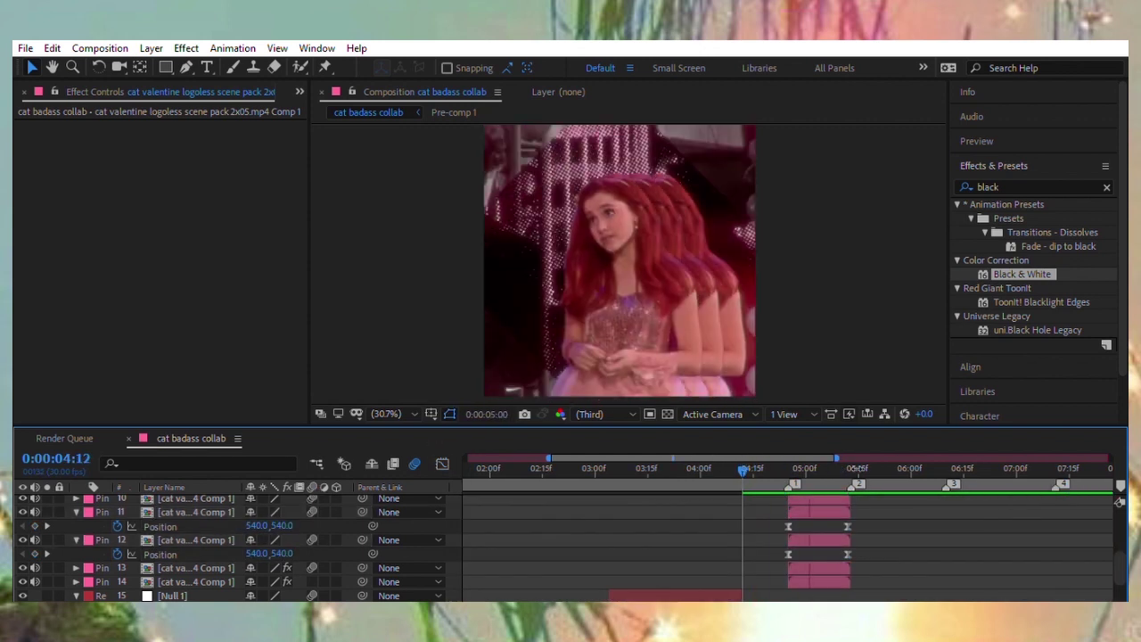
key(space)
Precompose and duplicate the next clip, adding a frame-fitting ellipse mask and S_EmbossShiny.
key(ctrl+Up)
key(ctrl+Up)
key(ctrl+Up)
key(ctrl+shift+c)
key(Return)
key(ctrl+d)
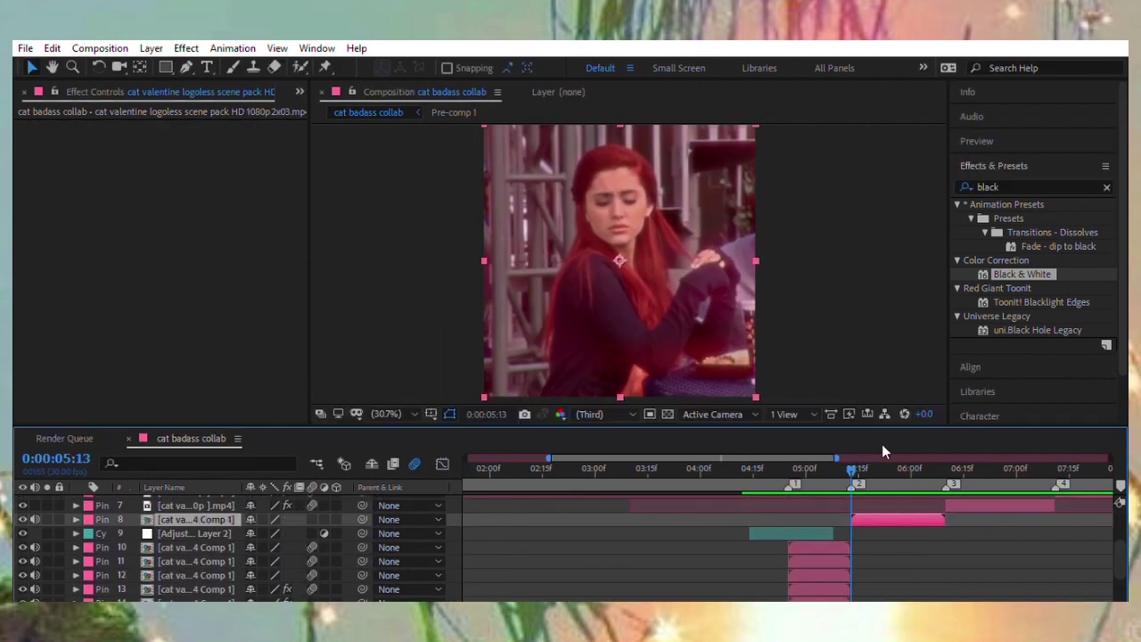
key(q)
double_click(166, 67)
text(emboss)
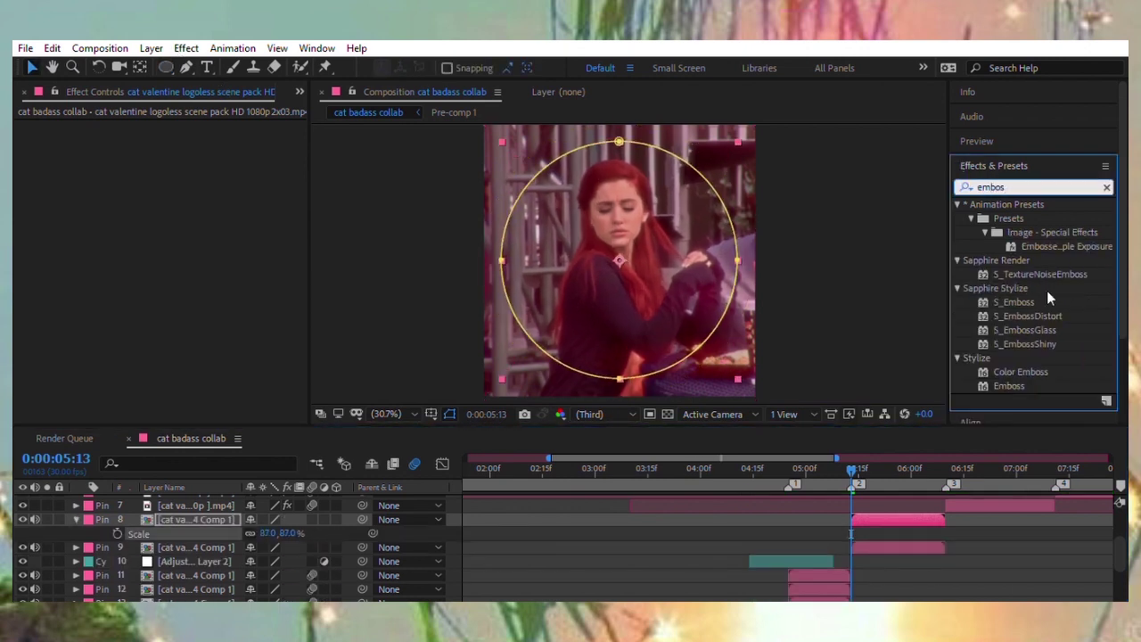
double_click(1025, 343)
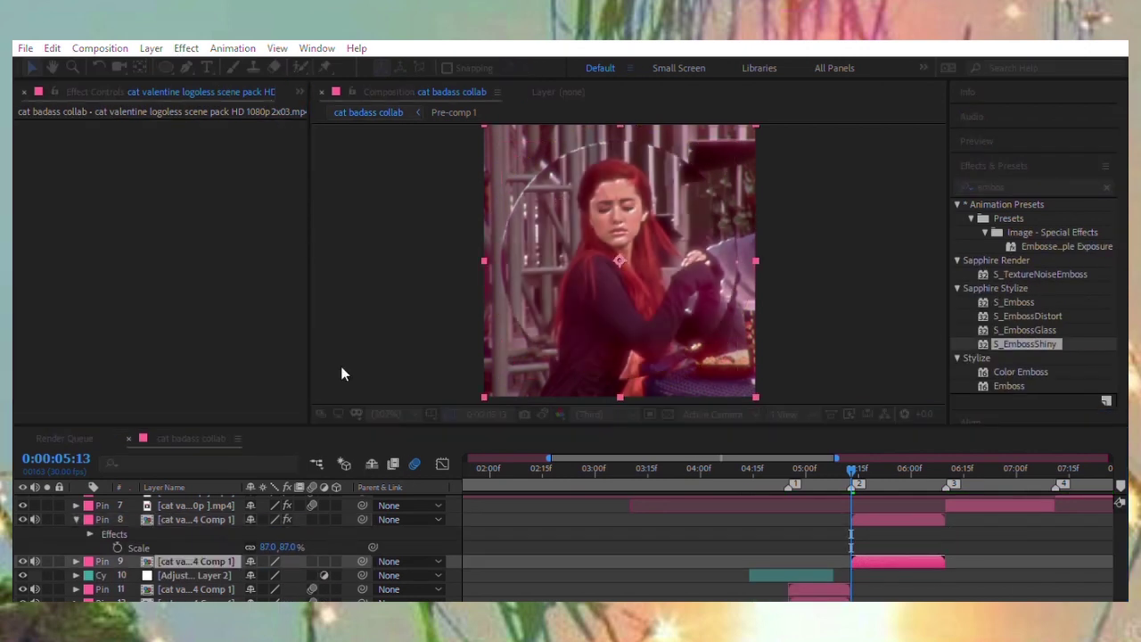
Create a magenta solid and apply CC Grid Wipe, raising Completion to 78%.
key(Return)
key(space)
key(space)
click(873, 560)
click(1034, 187)
text(grid w)
double_click(1020, 274)
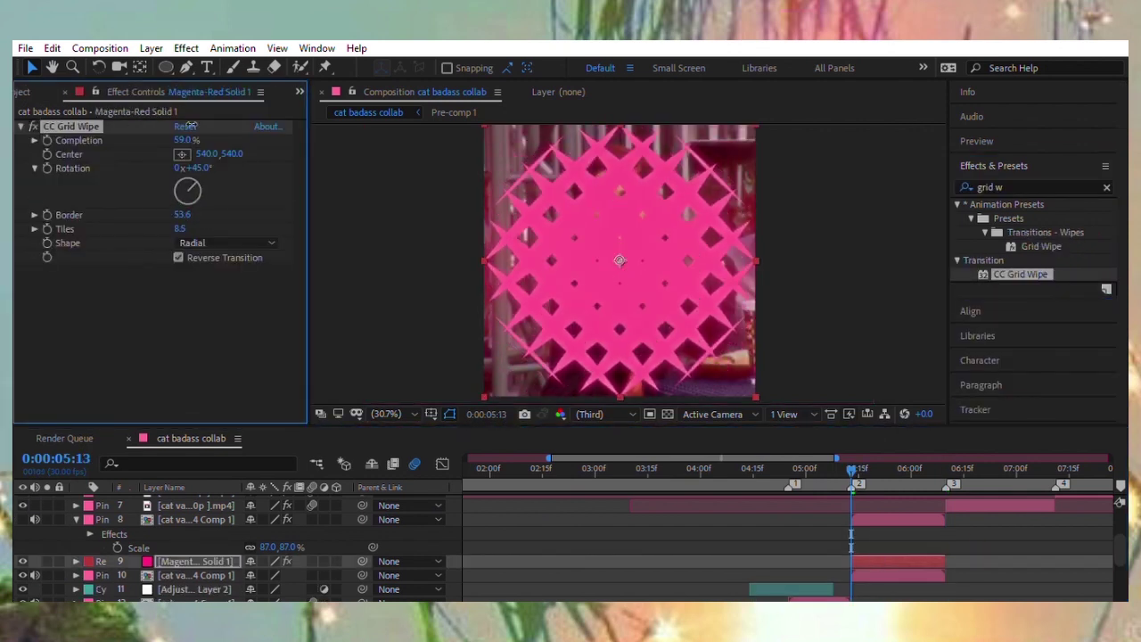
drag(181, 214, 154, 201)
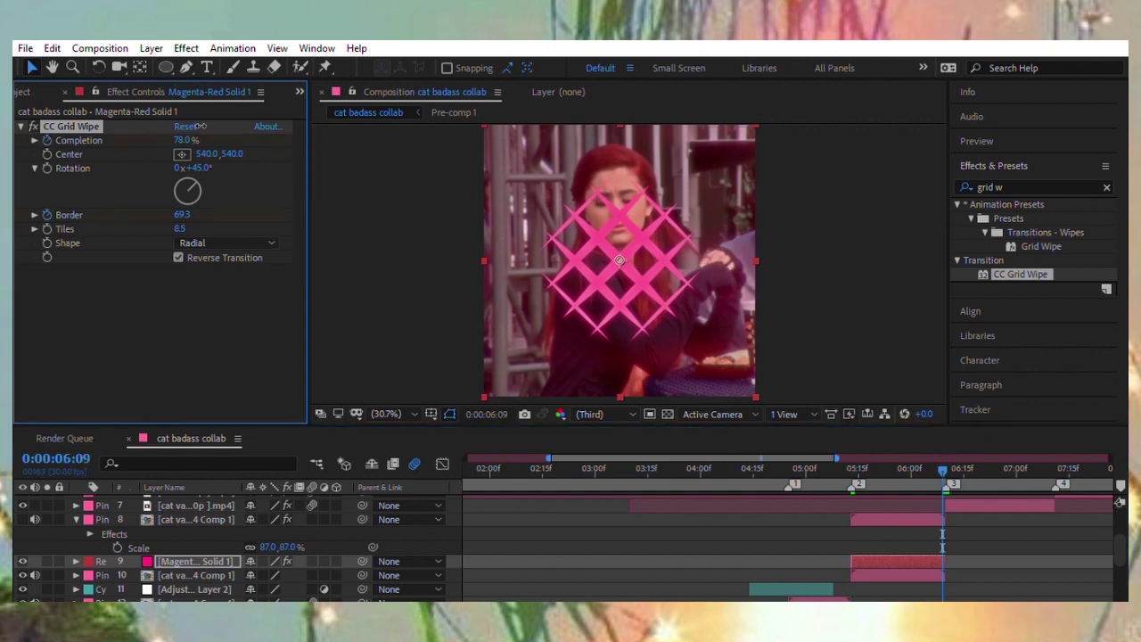
key(space)
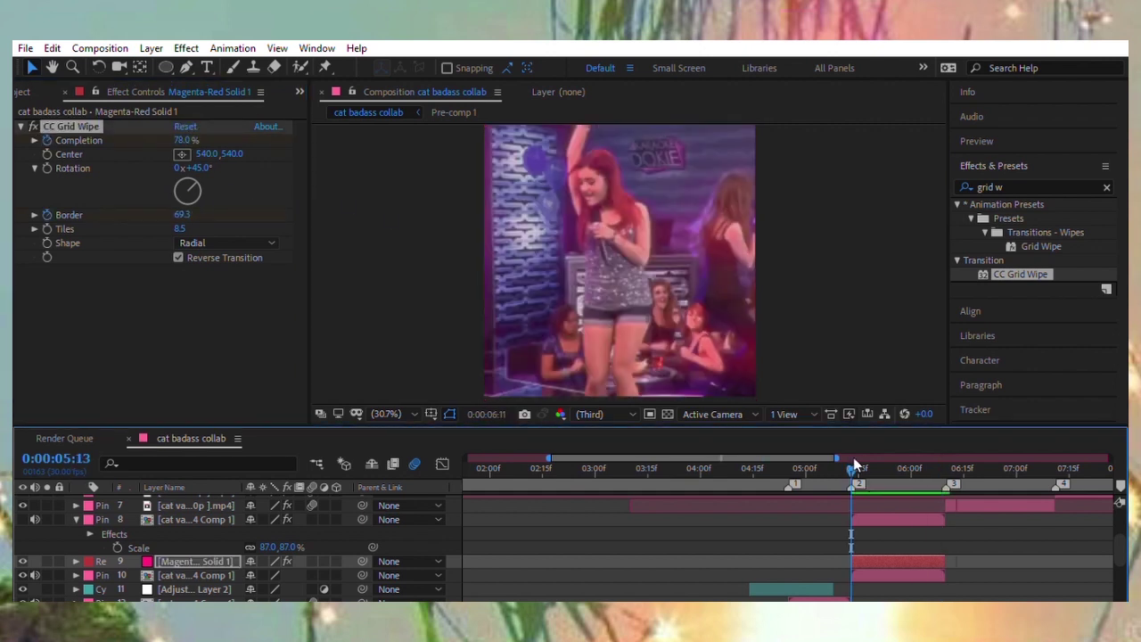
Scale the magenta solid to 148% and preview the grid wipe just before the cut.
click(584, 366)
key(s)
key(space)
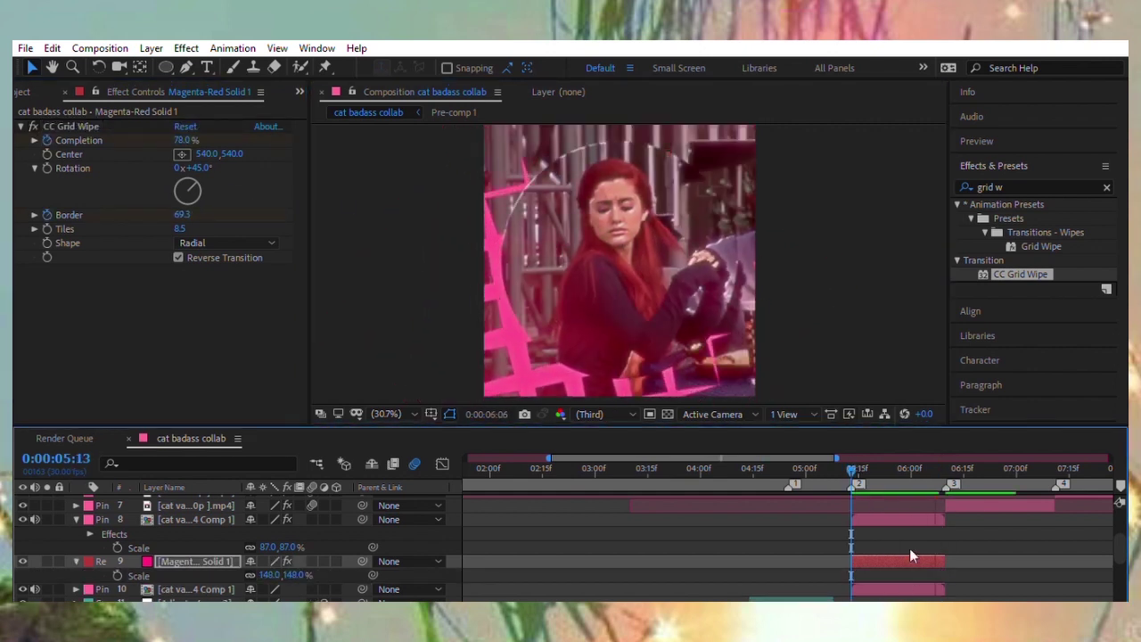
mouse_move(853, 450)
mouse_down()
mouse_move(816, 461)
mouse_move(919, 461)
mouse_up()
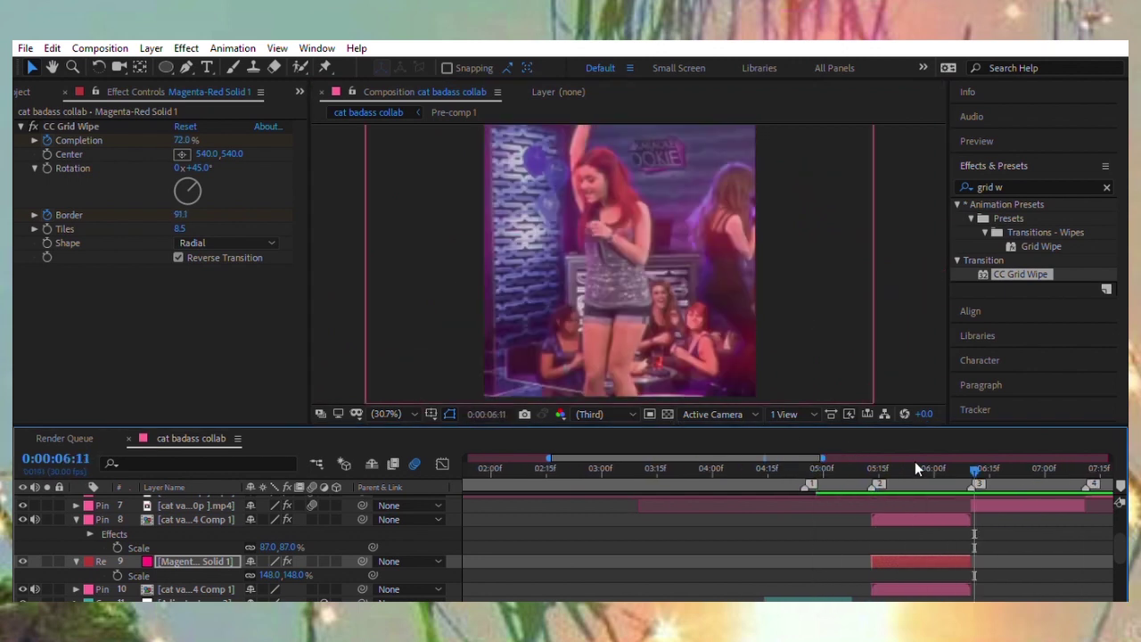
click(919, 589)
Tint the clip red with a colorized Hue/Saturation effect, after undoing a trial Displacement Map.
text(displac)
double_click(1034, 259)
key(ctrl+z)
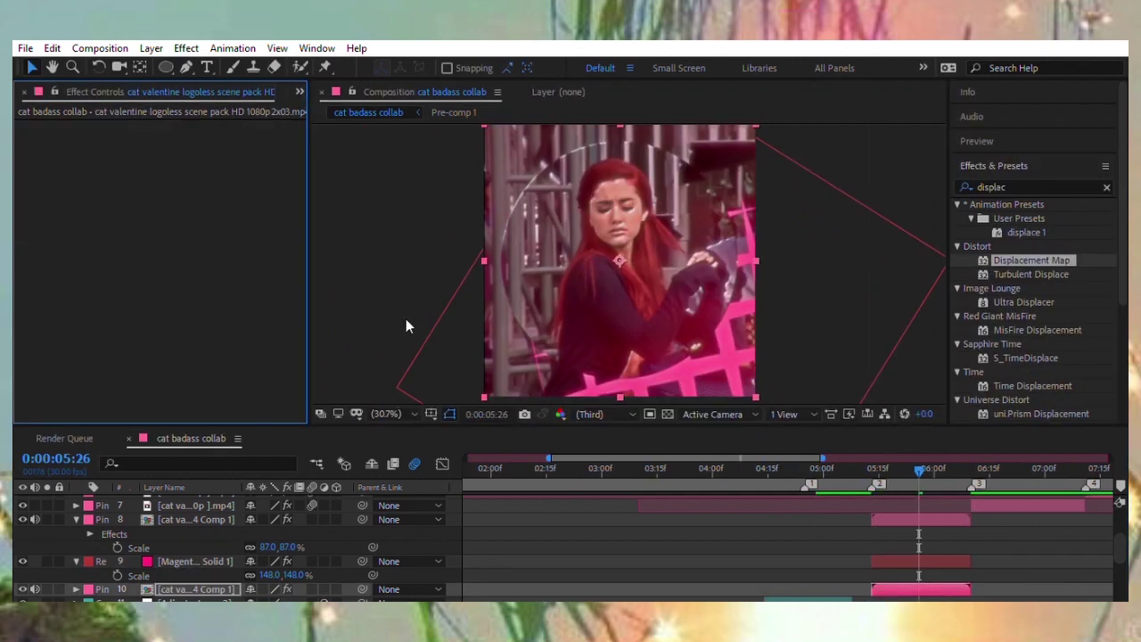
double_click(1025, 187)
text(hue)
drag(1038, 288, 176, 312)
click(178, 326)
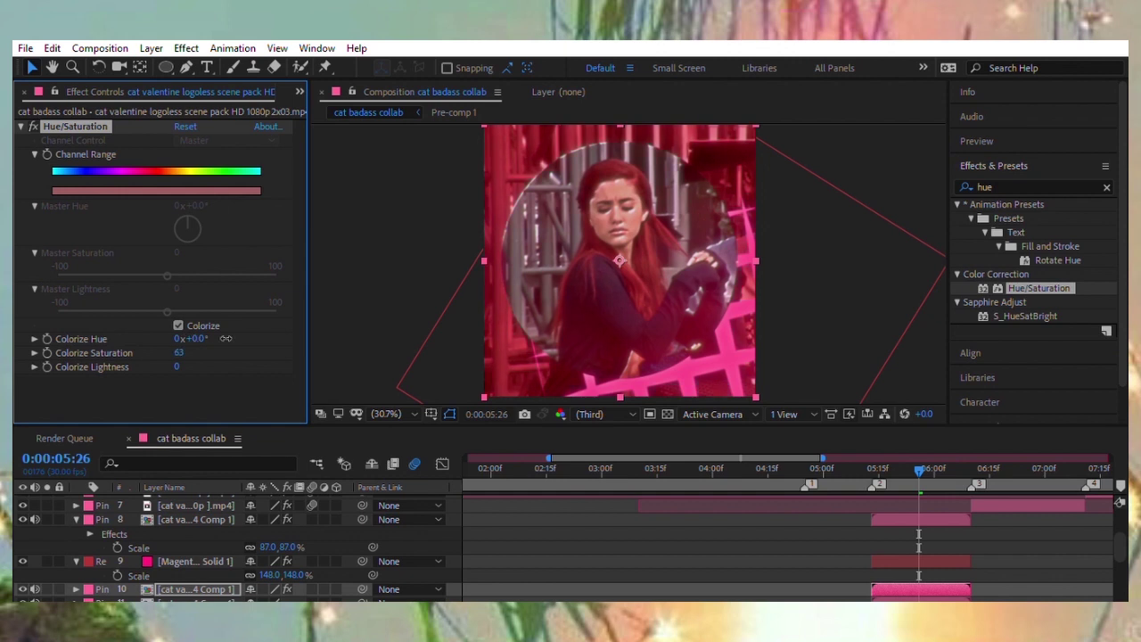
Add a Displacement Map with strongly negative horizontal displacement to the clip.
text(displace)
key(Return)
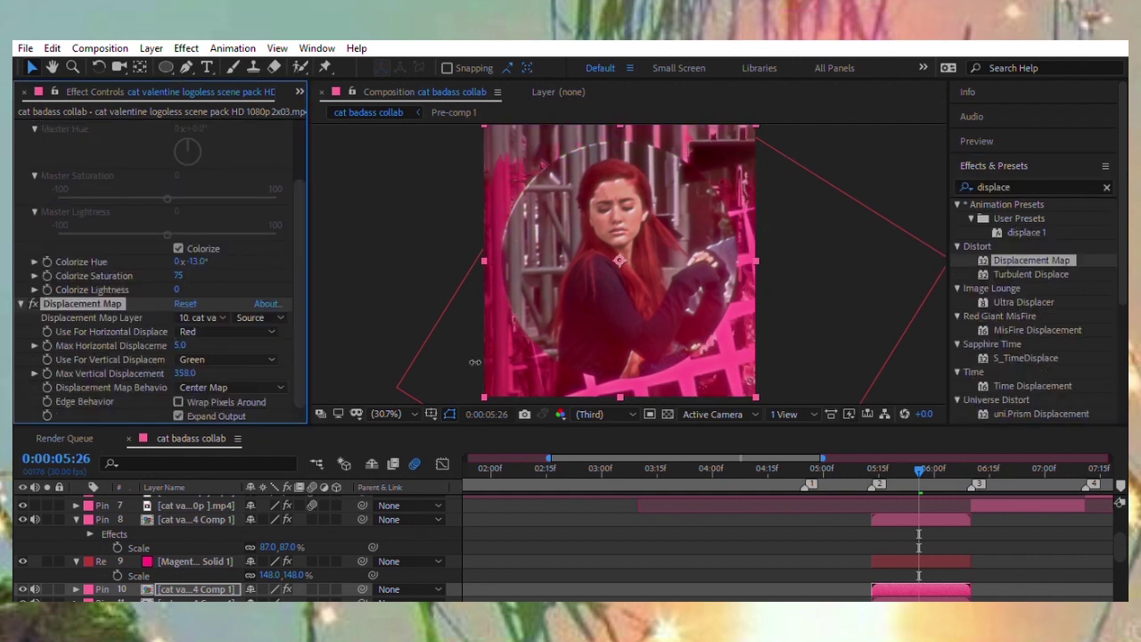
mouse_move(189, 356)
mouse_down()
mouse_move(157, 327)
mouse_move(134, 361)
mouse_move(201, 258)
mouse_up()
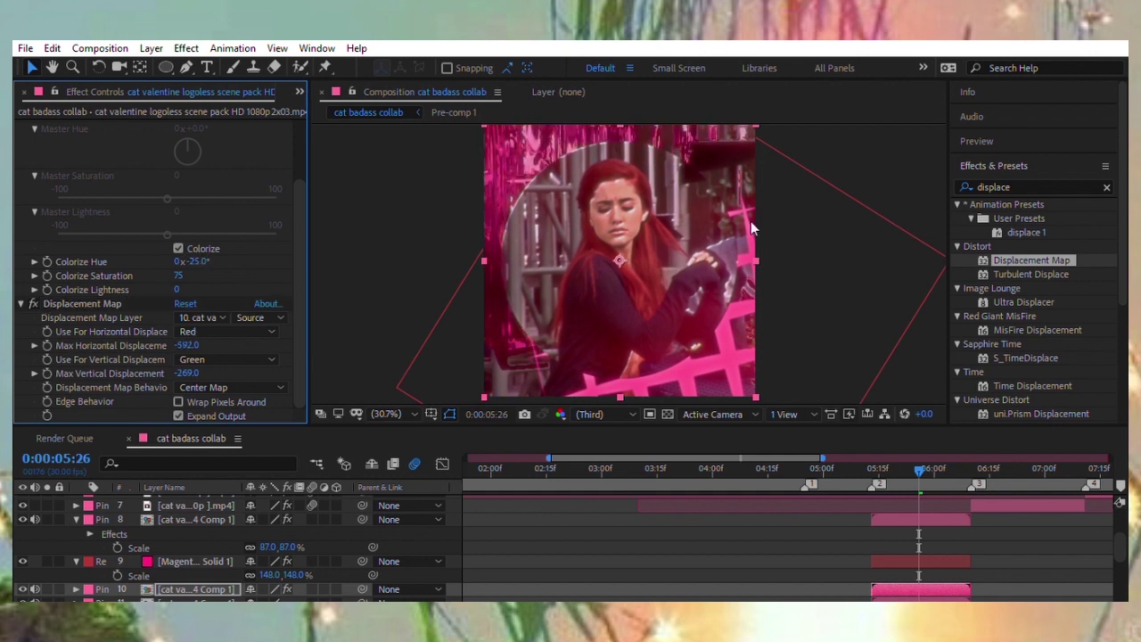
Add Turbulent Displace with a higher amount and check the distortion across the clip.
drag(1030, 274, 720, 287)
drag(182, 270, 281, 257)
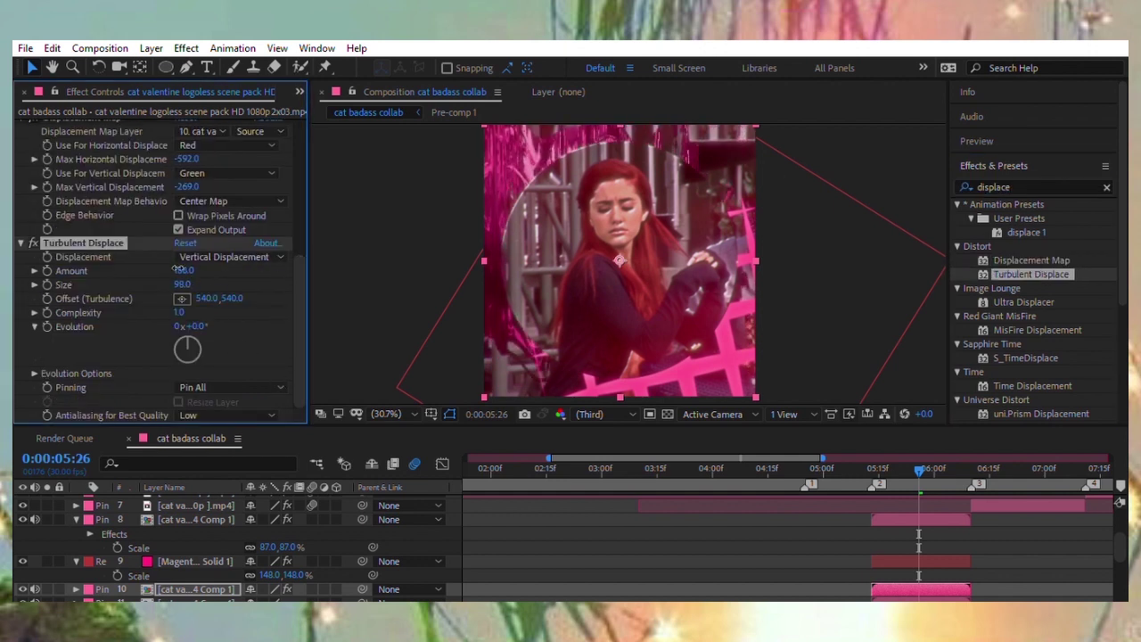
click(871, 468)
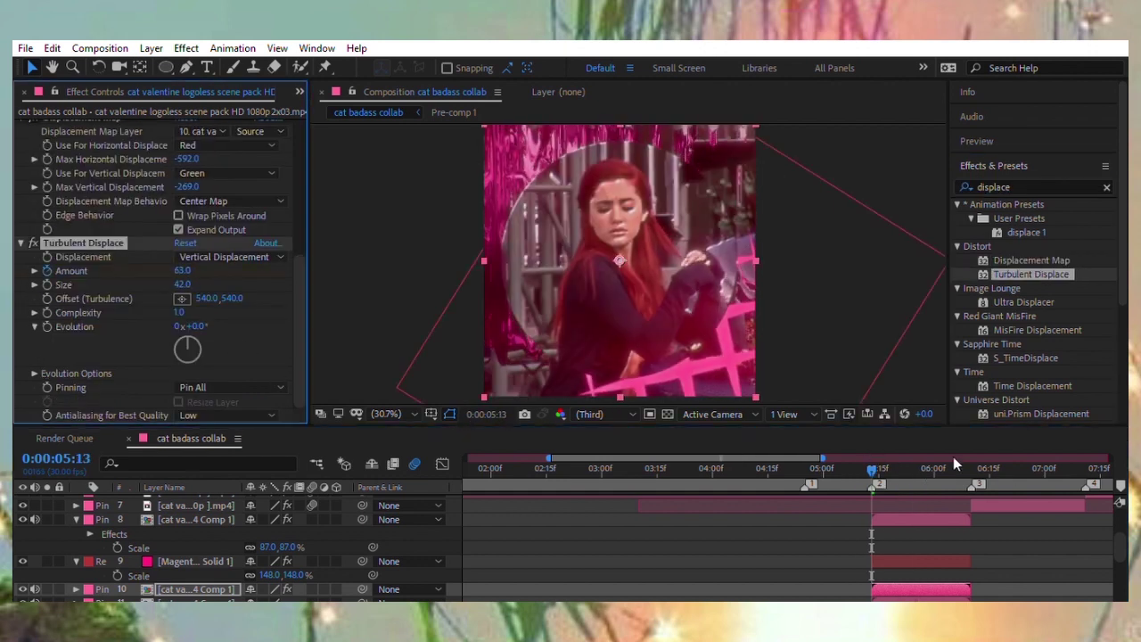
click(931, 468)
Apply S_EmbossShiny to the Magenta-Red Solid layer.
click(882, 560)
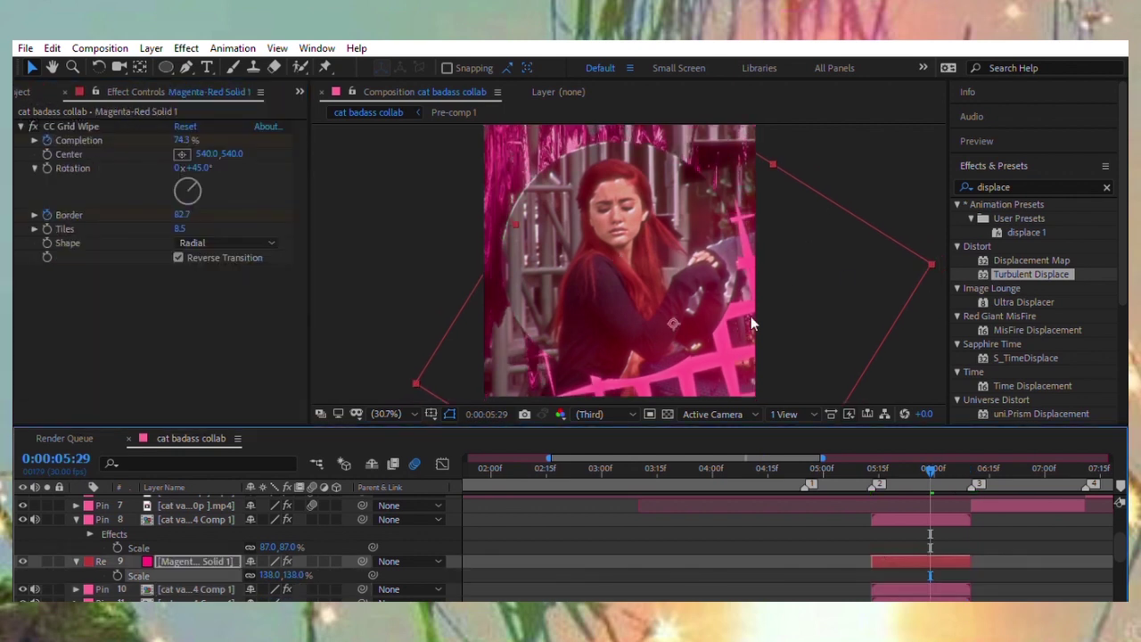
click(1106, 187)
text(embos)
drag(1024, 343, 203, 225)
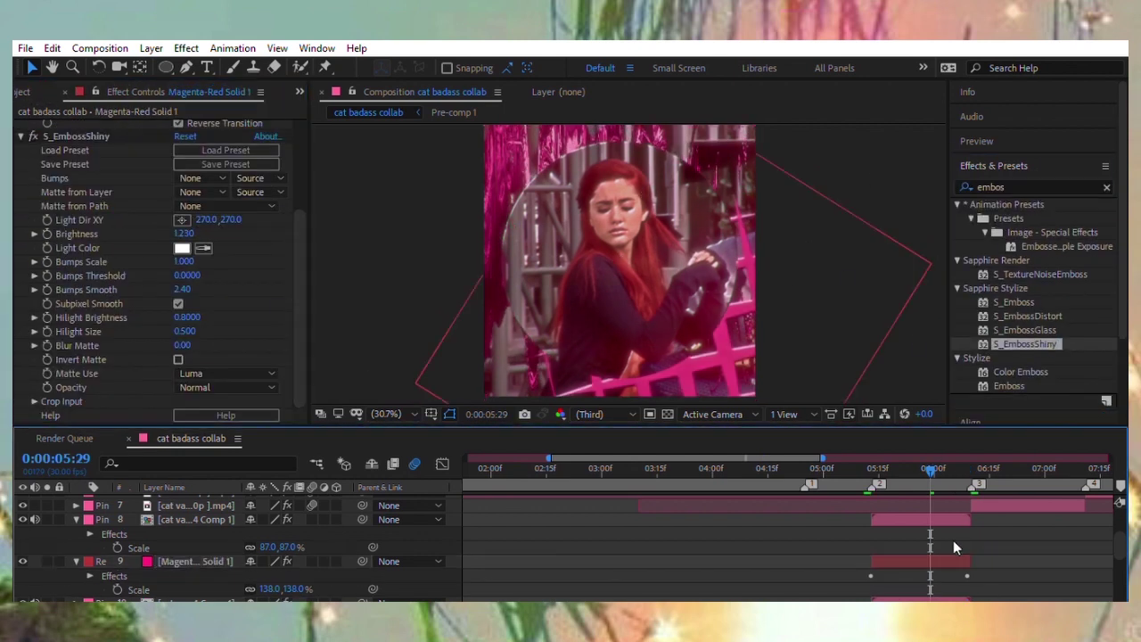
click(762, 459)
Apply S_BlurMoCurves to Adjustment Layer 2 with eased keyframes for a large Shift Y offset.
click(807, 575)
click(1025, 186)
text(blurm)
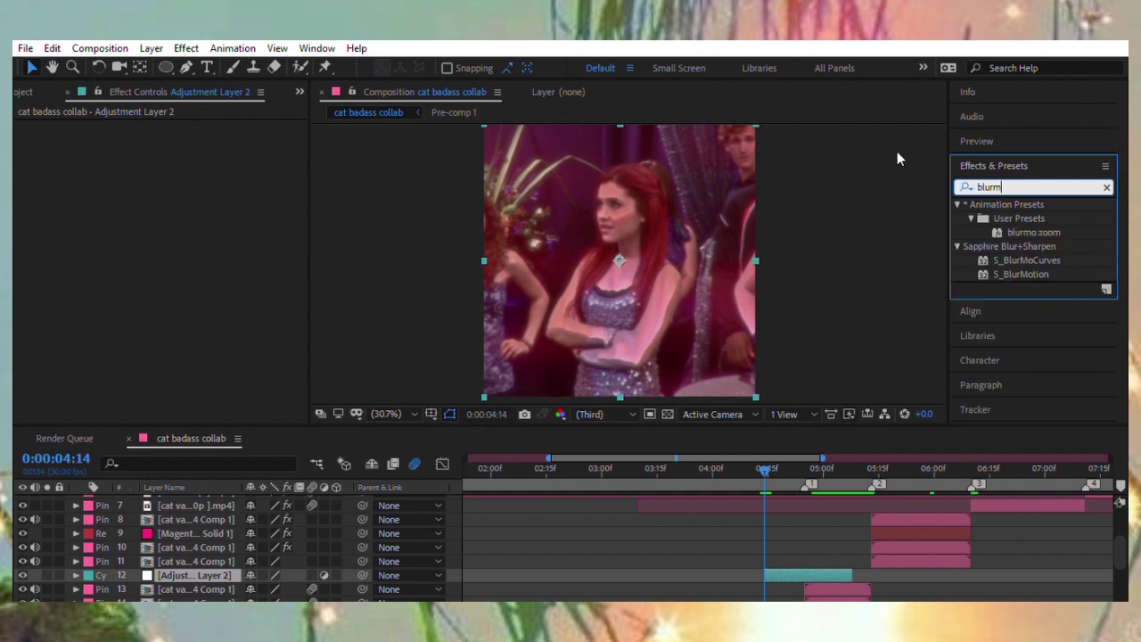
drag(1026, 260, 52, 204)
drag(847, 464, 804, 463)
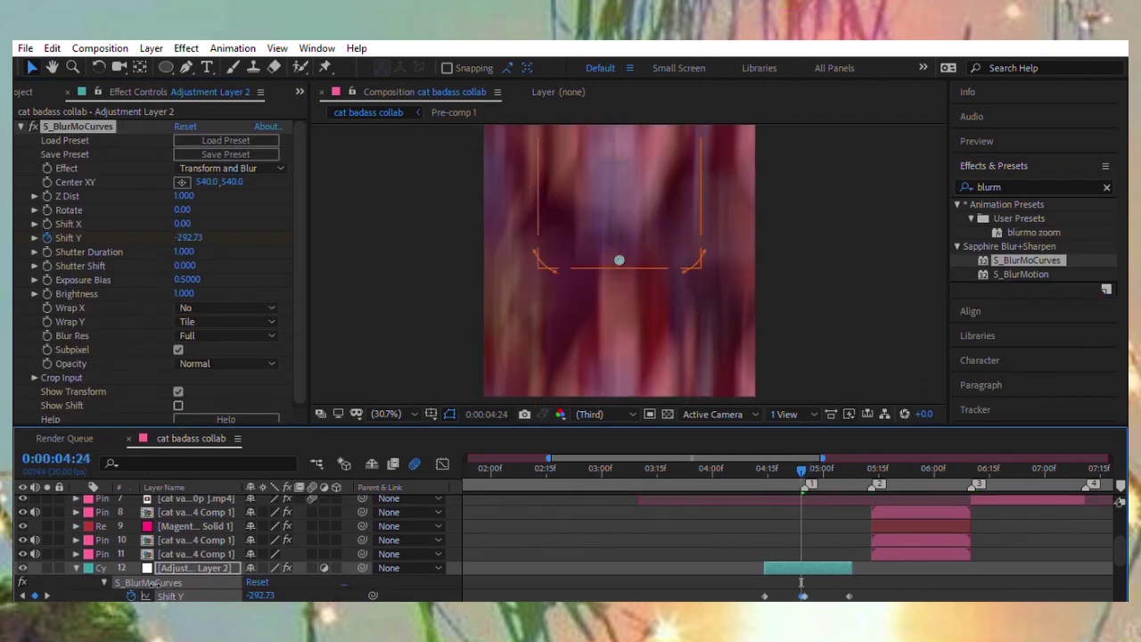
key(shift+F3)
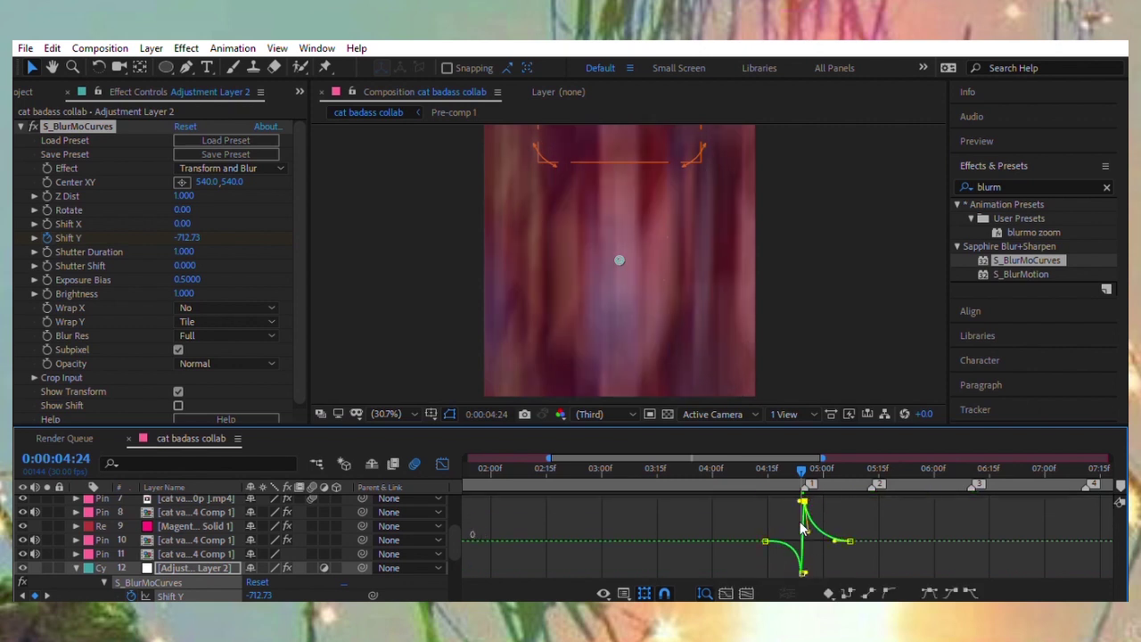
key(shift+F3)
Split the adjustment layer at the playhead and delete the unneeded Shift Y keyframes.
click(800, 568)
key(ctrl+shift+d)
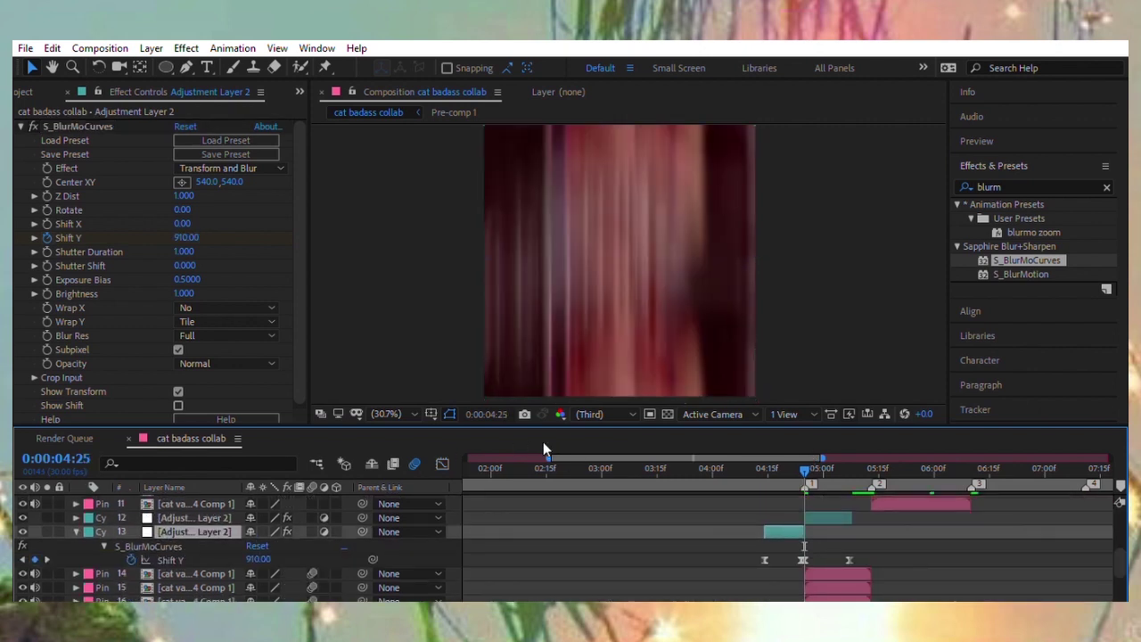
drag(548, 456, 658, 456)
click(527, 457)
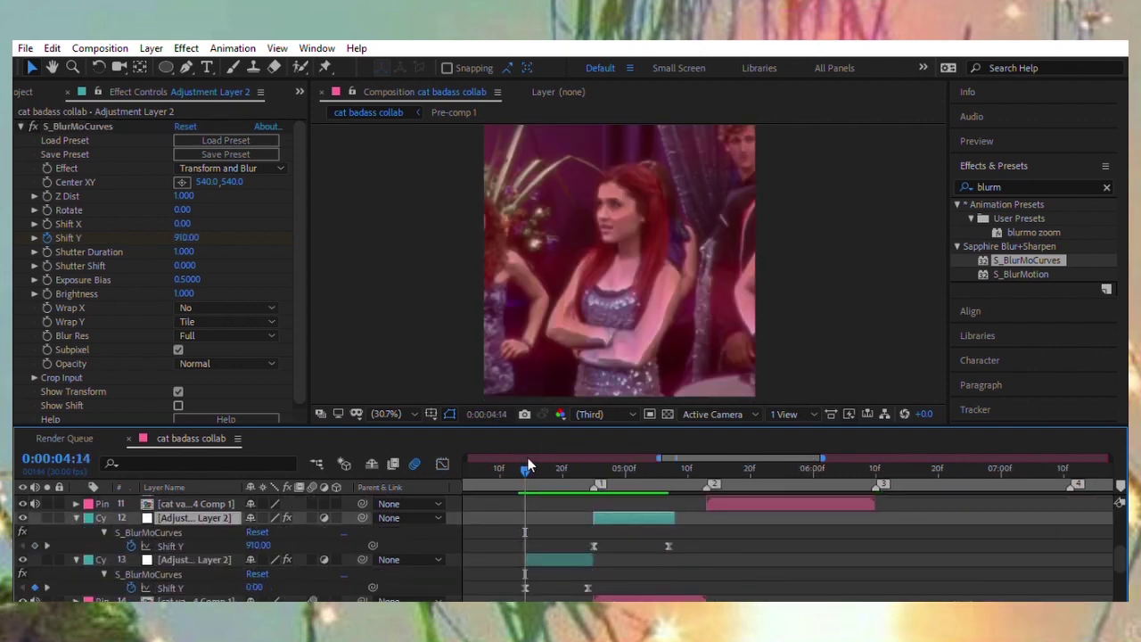
drag(545, 534, 512, 555)
key(Delete)
Reshape the Shift Y speed curve into a sharp ease and loop-preview the transition.
key(shift+F3)
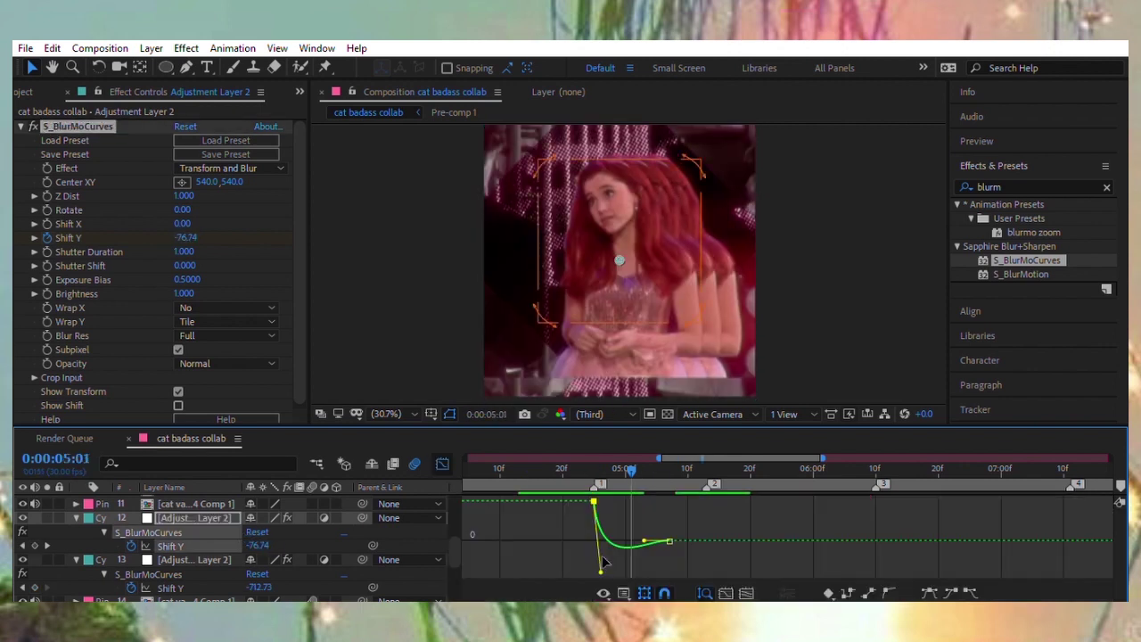
mouse_move(591, 455)
mouse_down()
mouse_move(525, 458)
mouse_move(674, 461)
mouse_up()
key(b)
key(n)
key(shift+F3)
key(space)
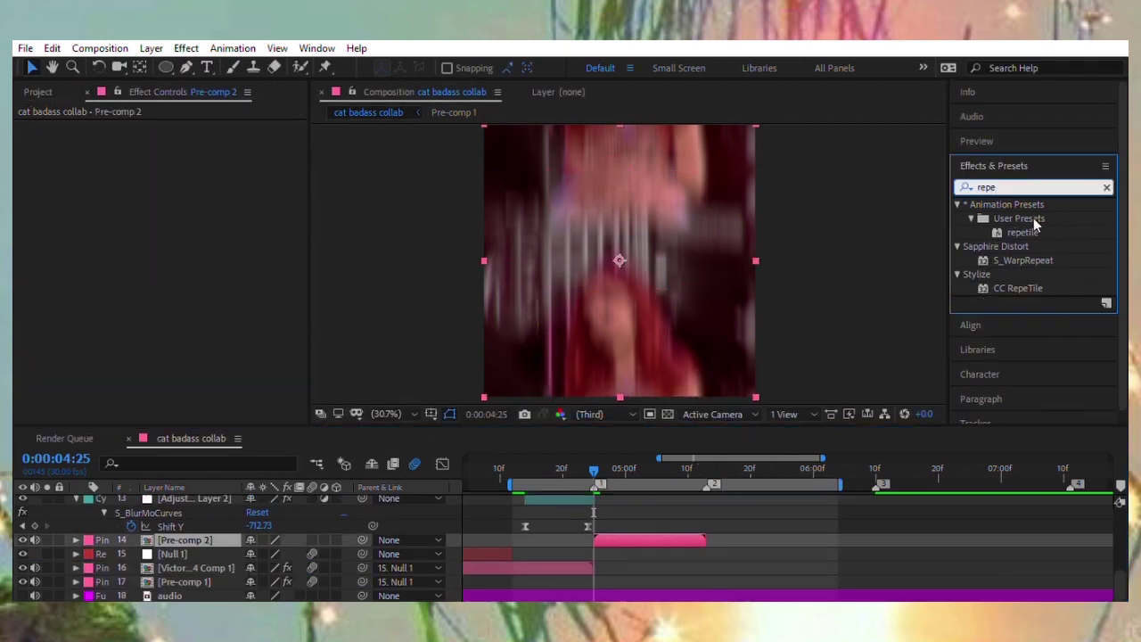
text(shake)
Apply S_Shake and the saved warp-shake preset to Pre-comp 2.
drag(1010, 357, 53, 216)
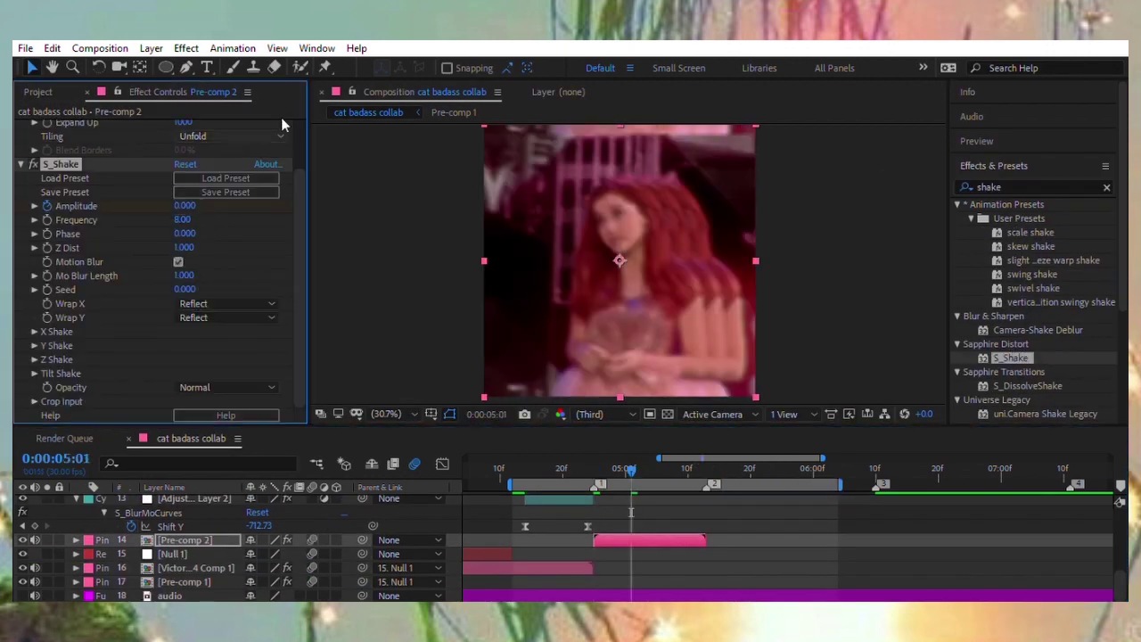
text(warp)
drag(1052, 288, 205, 342)
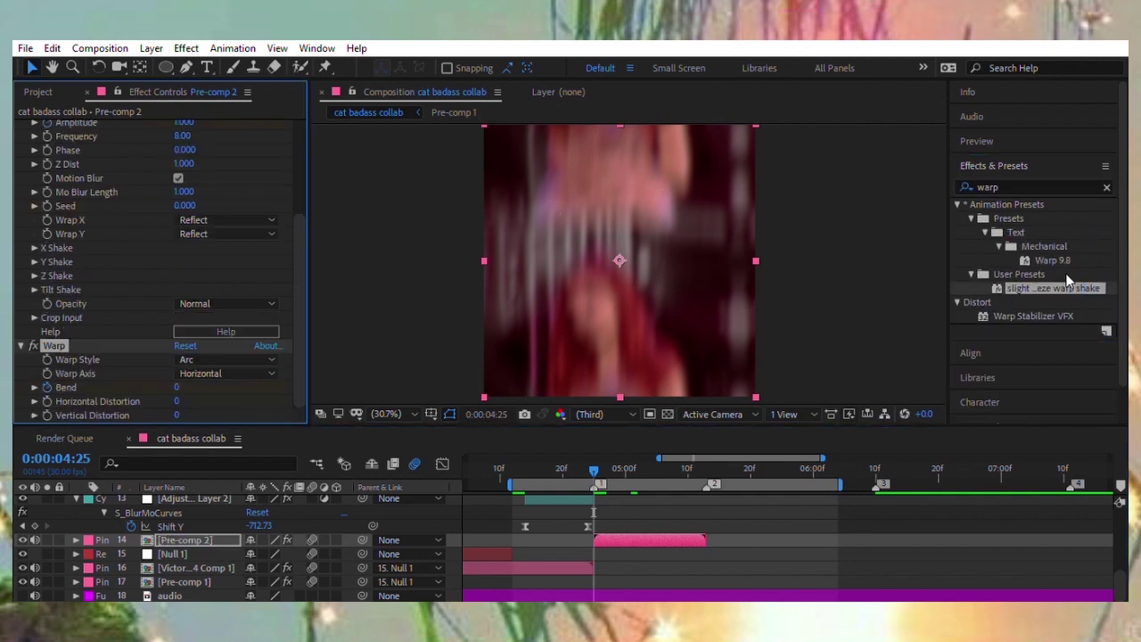
Check Adjustment Layer 2's Shift Y speed curve at the 0:00:04:25 cut.
key(space)
key(ctrl+Up)
key(shift+F3)
click(592, 460)
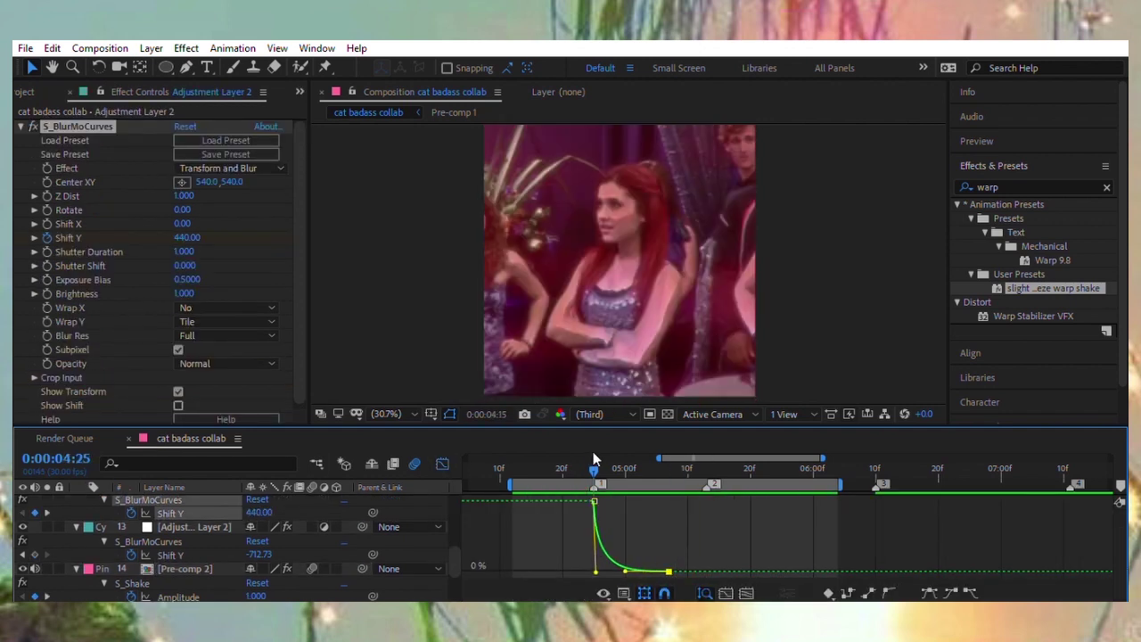
key(shift+F3)
scroll(1118, 551, up, 5)
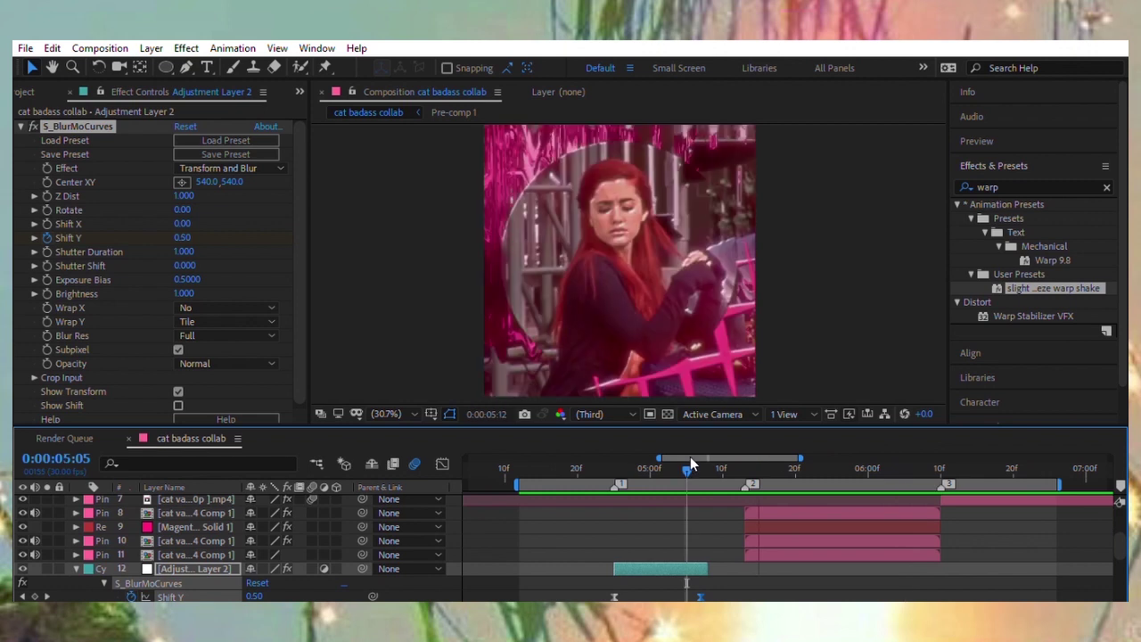
drag(690, 457, 876, 451)
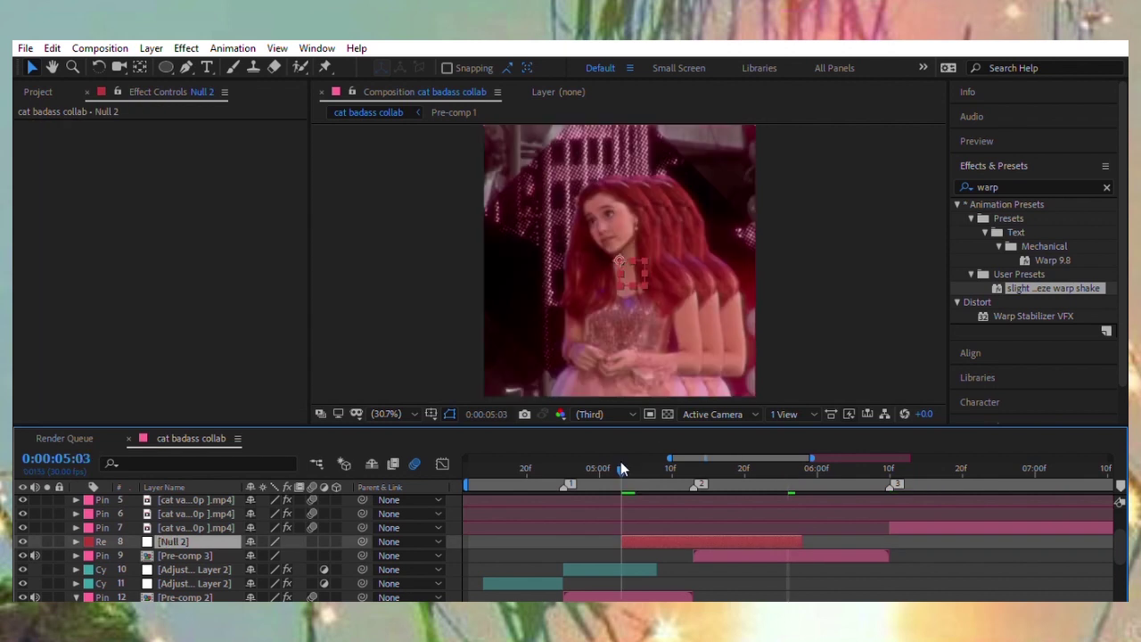
Parent Pre-comp 3 to Null 2 and shape and preview Null 2's eased Rotation swing.
drag(362, 555, 173, 541)
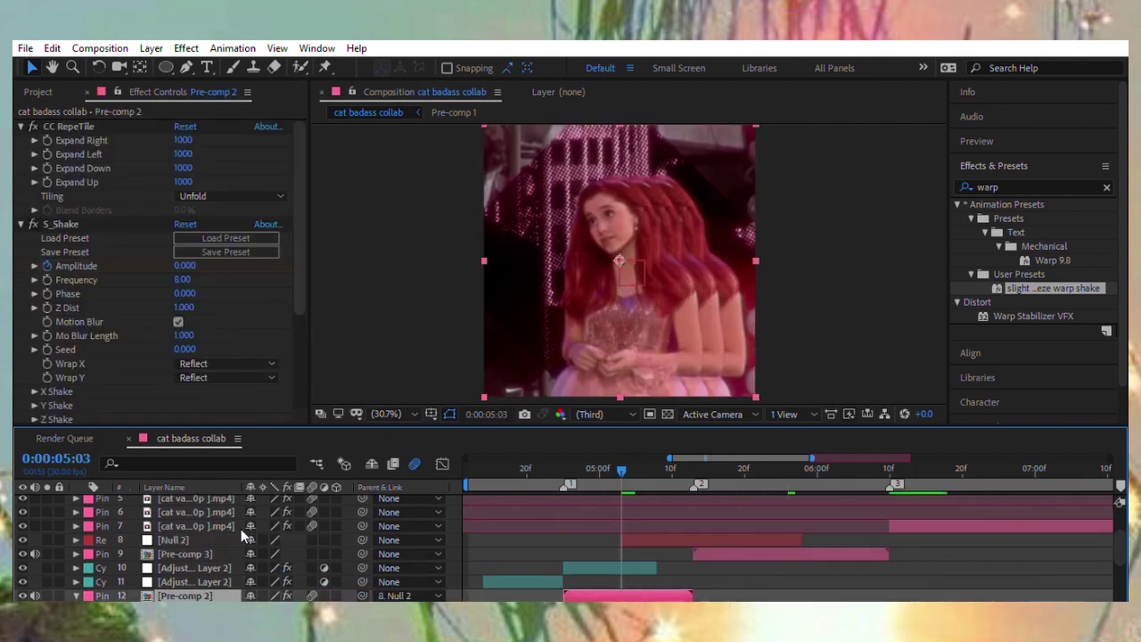
key(r)
text(epe)
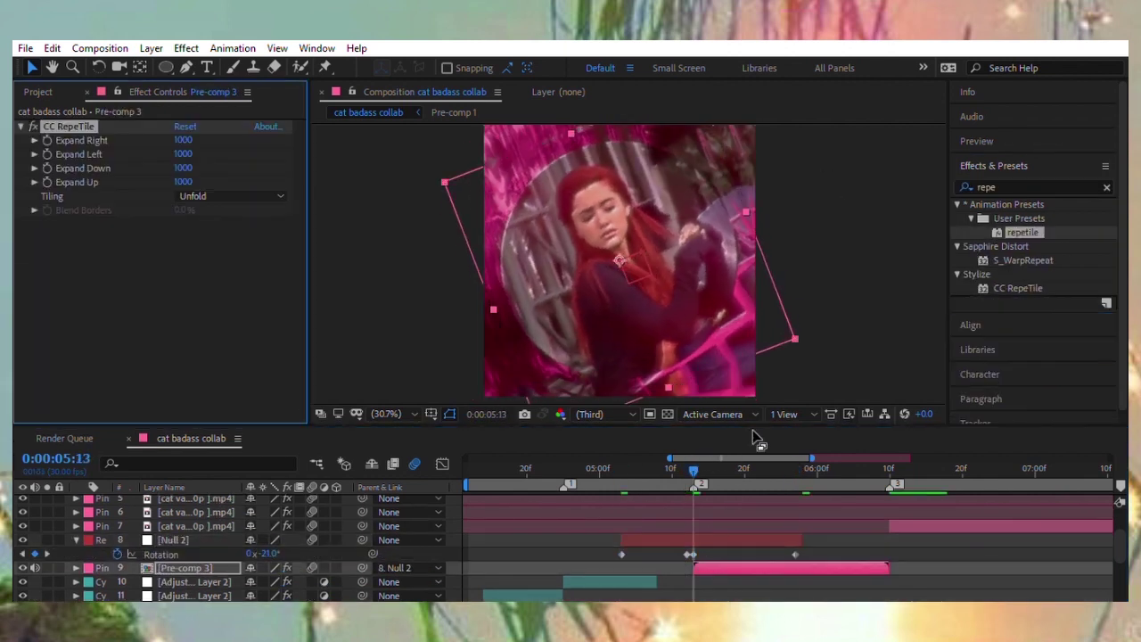
click(441, 463)
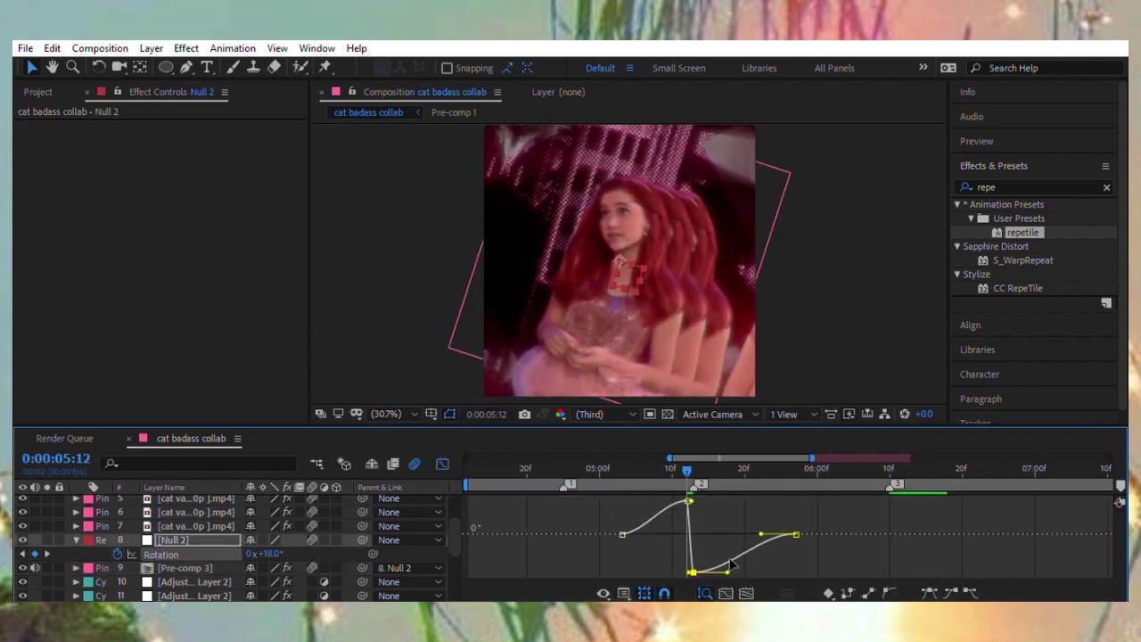
click(623, 466)
key(space)
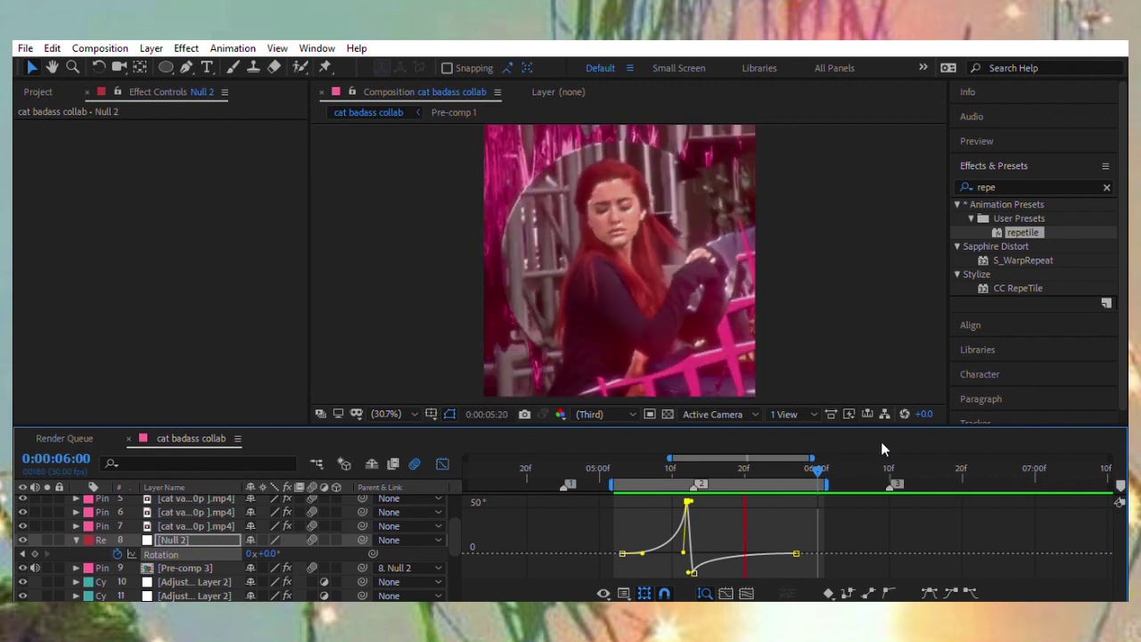
key(shift+F3)
Apply S_Shake to Pre-comp 3 and Easy Ease its Position keyframes.
click(707, 567)
double_click(986, 186)
text(shak)
drag(1009, 357, 178, 255)
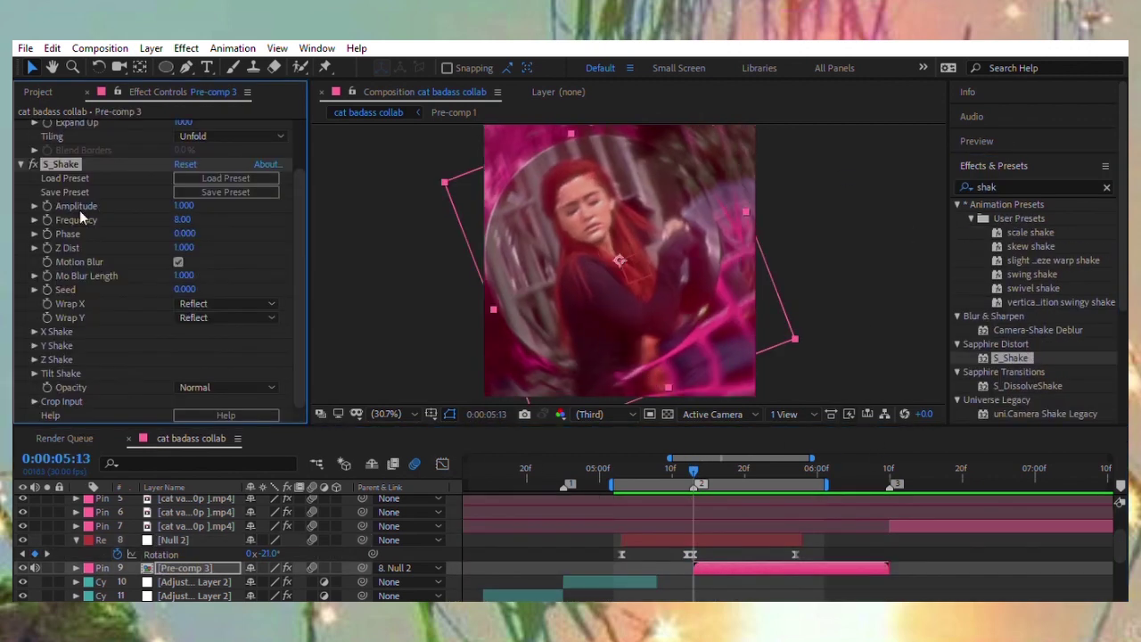
key(space)
key(p)
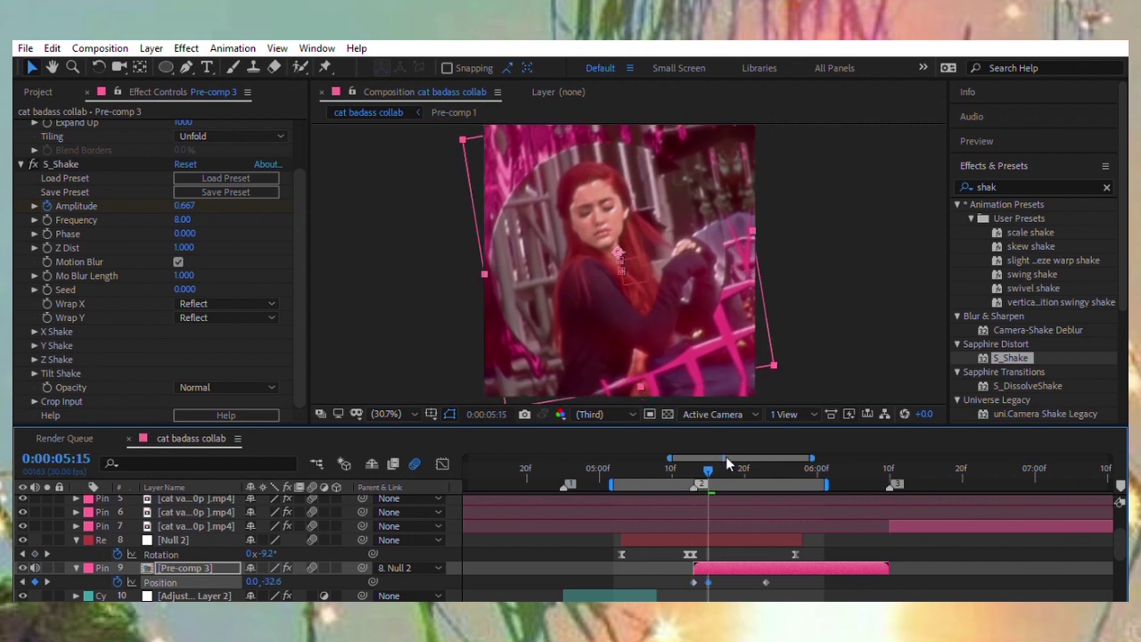
key(F9)
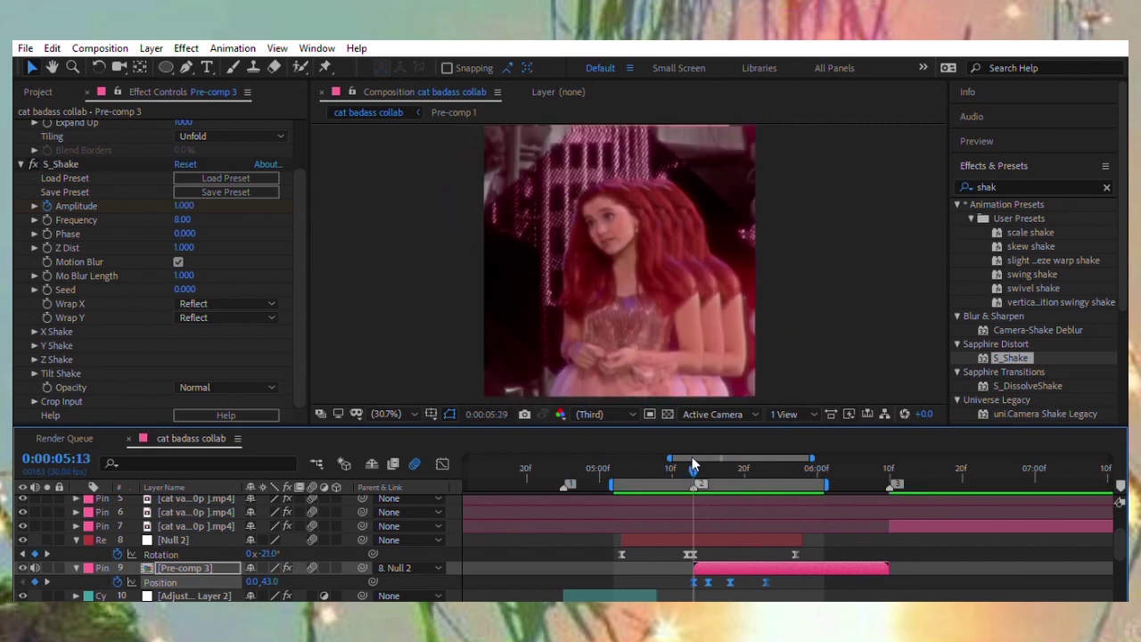
click(1106, 187)
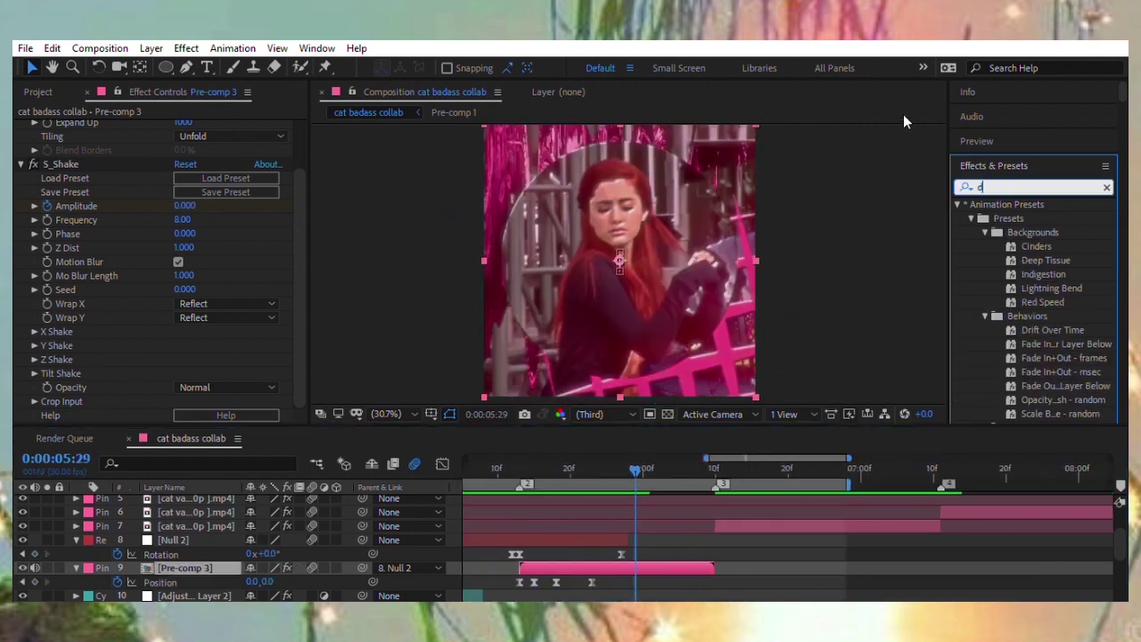
Add a Displacement Map to Pre-comp 3 ramping Max Vertical Displacement 0 to 216, and preview it.
text(displace)
mouse_move(1031, 260)
mouse_down()
mouse_move(183, 359)
mouse_move(192, 373)
mouse_up()
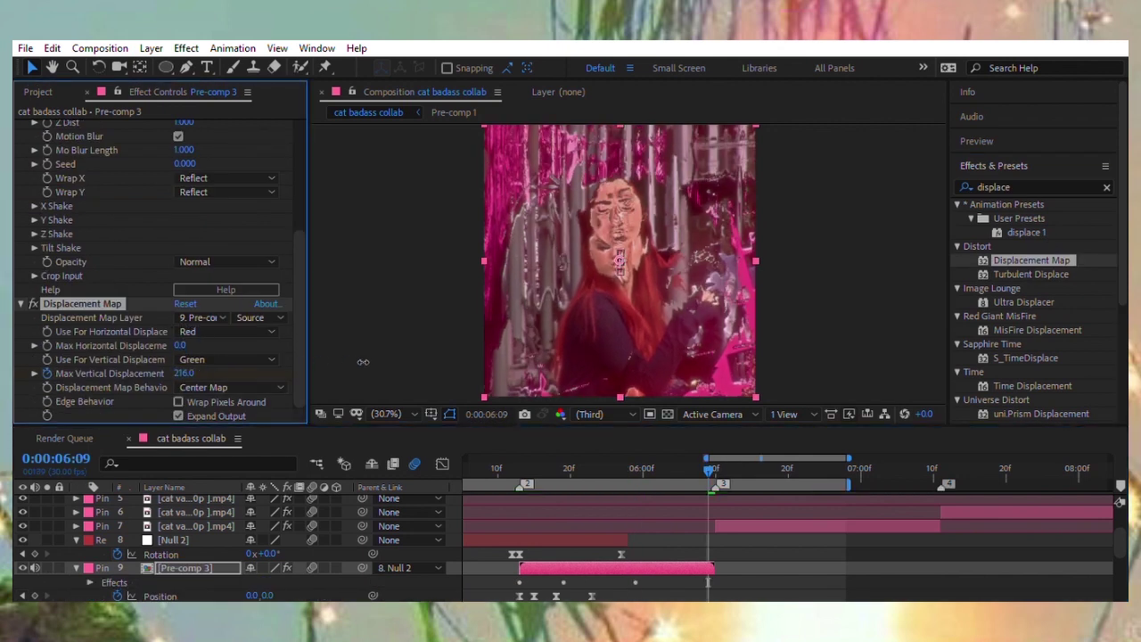
key(u)
click(442, 464)
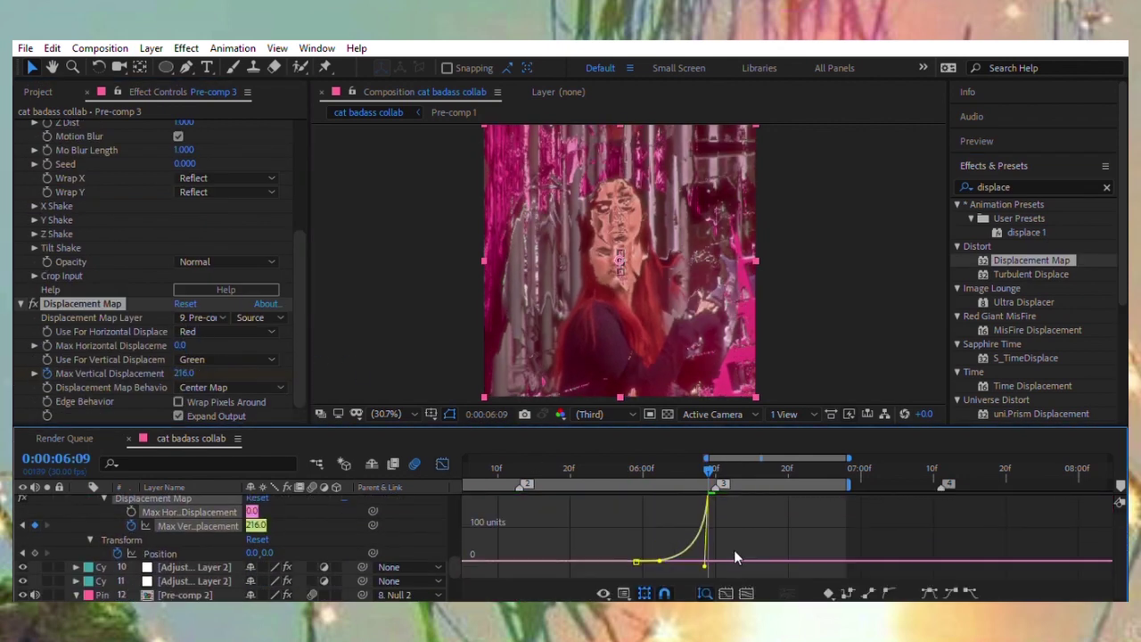
click(639, 463)
key(space)
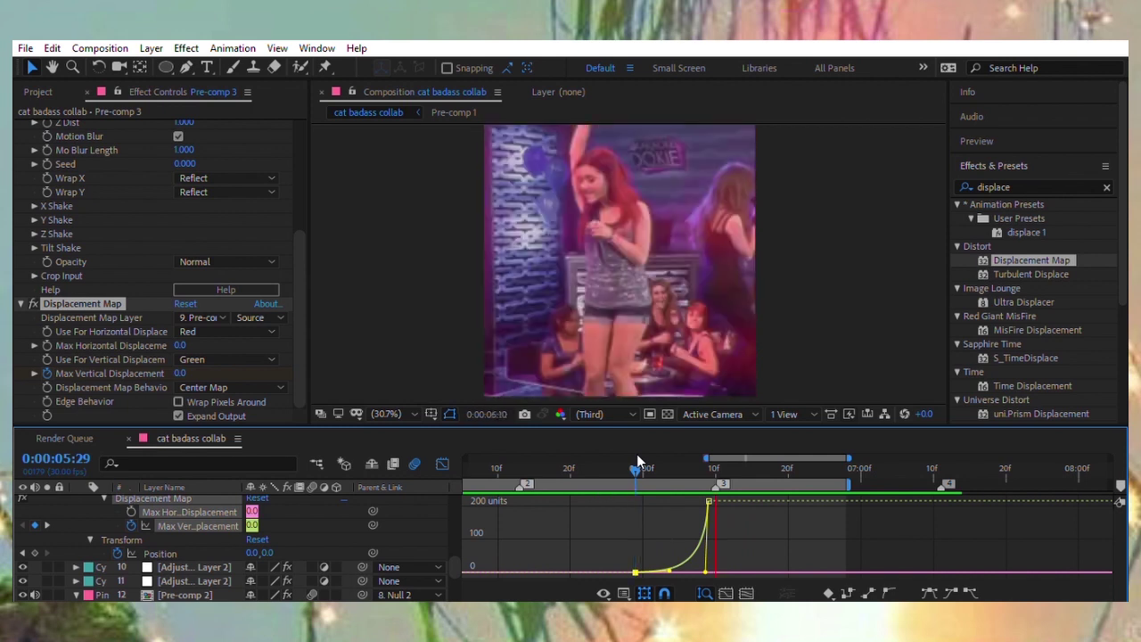
click(442, 464)
click(891, 560)
drag(761, 461, 805, 457)
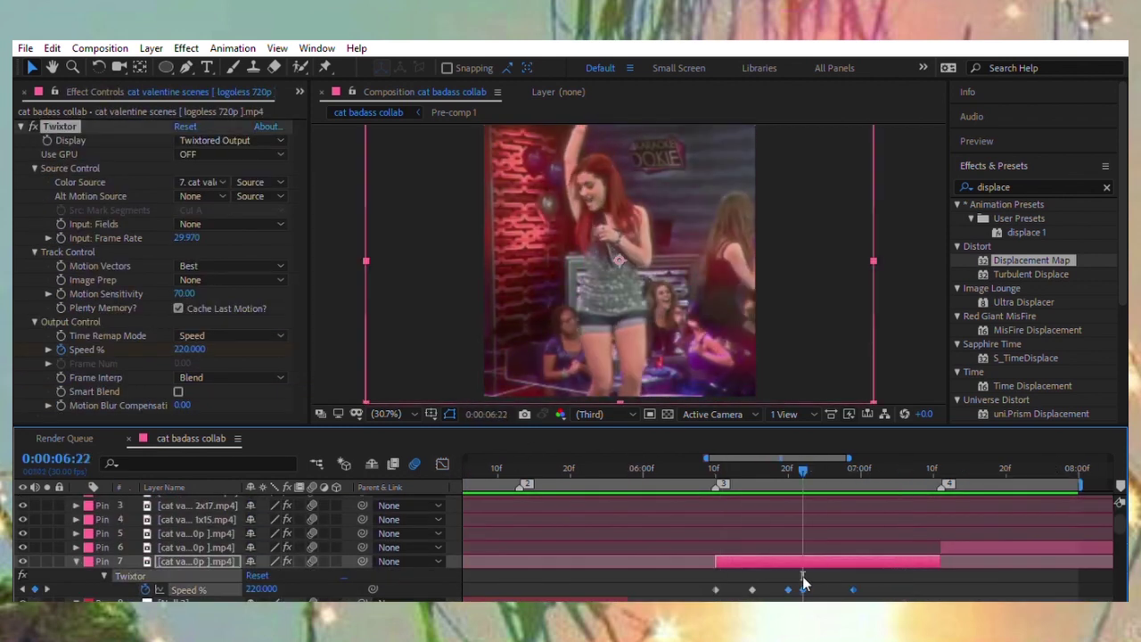
Apply S_TimeWarpRGB to the clip, setting Red and Green Shift Frames (Green to 4).
click(1034, 186)
text(timew)
drag(1027, 218, 228, 326)
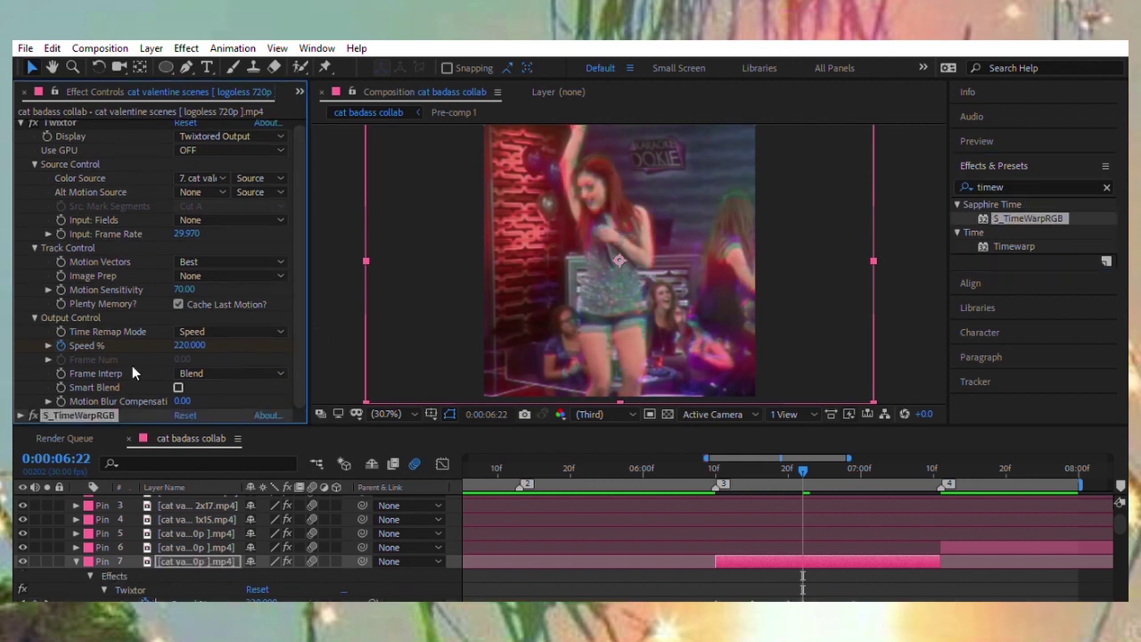
scroll(143, 356, down, 3)
click(181, 329)
key(i)
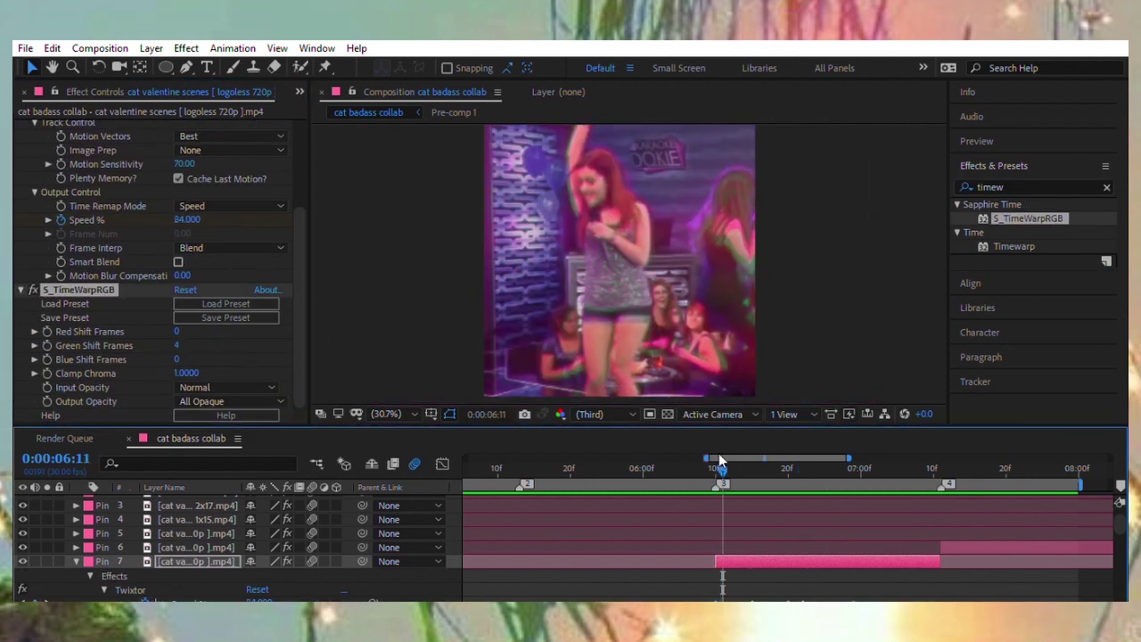
click(681, 464)
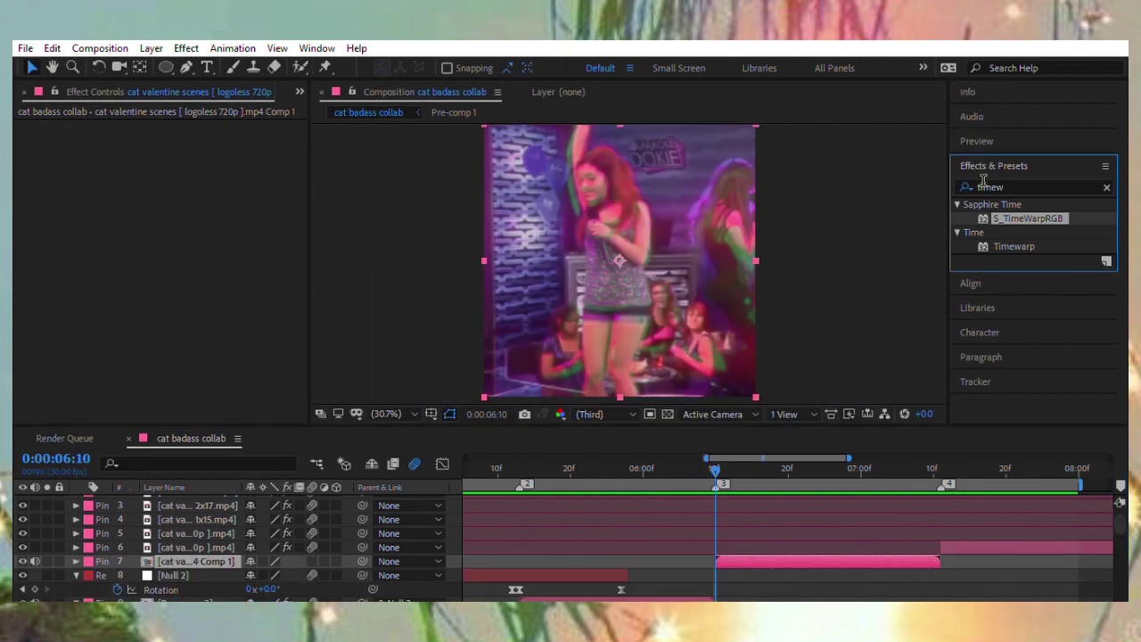
text(displac)
Add a Displacement Map with eased Max Vertical Displacement keyframed at -197, and preview it.
drag(1032, 259, 174, 283)
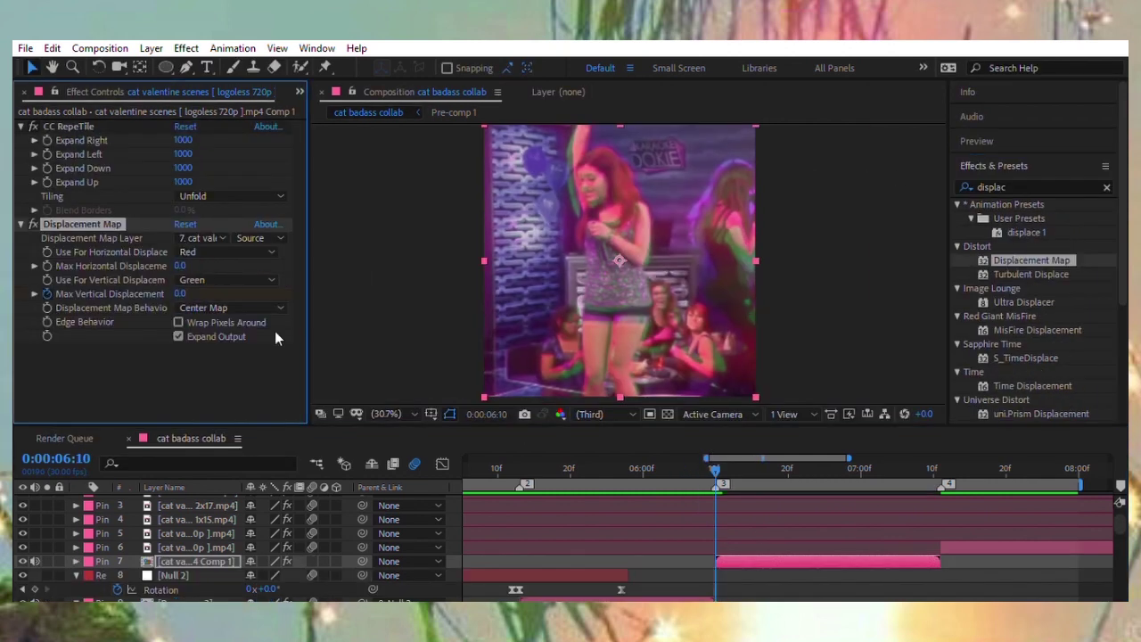
text(-197)
click(46, 293)
key(shift+F3)
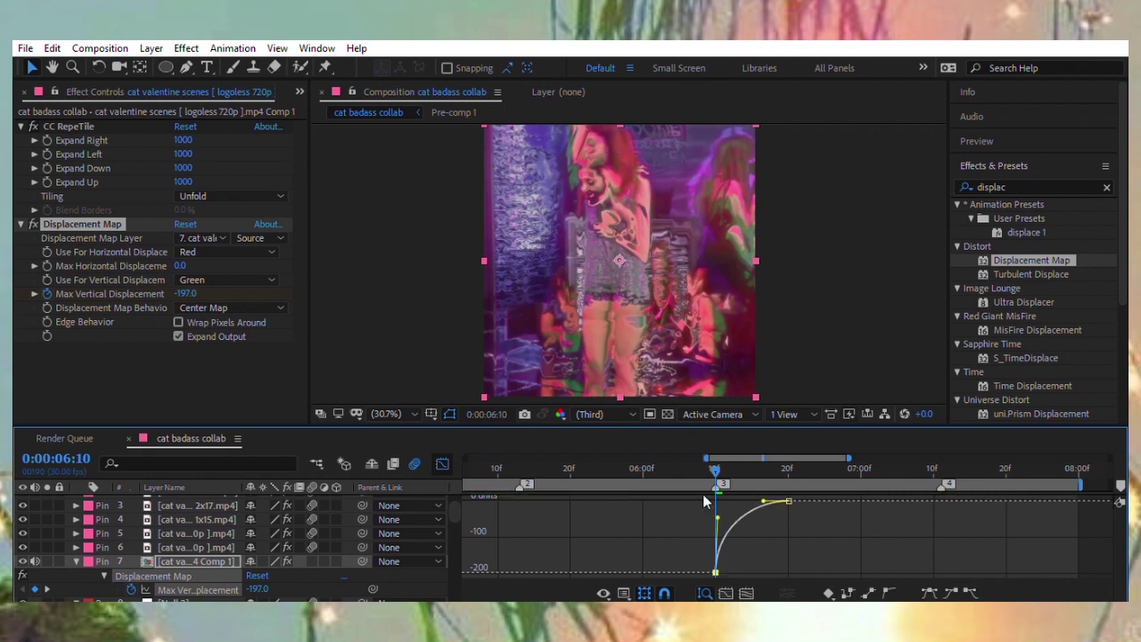
key(space)
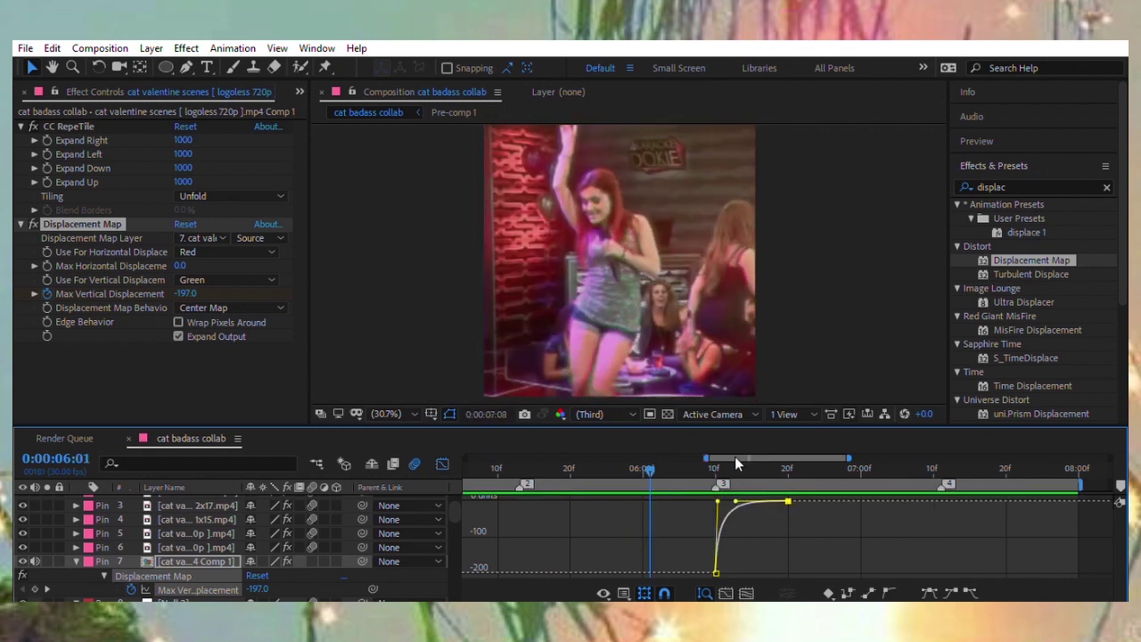
key(shift+F3)
key(space)
Apply the saved warp-shake preset to the clip and preview it at the cut.
click(726, 573)
text(warp)
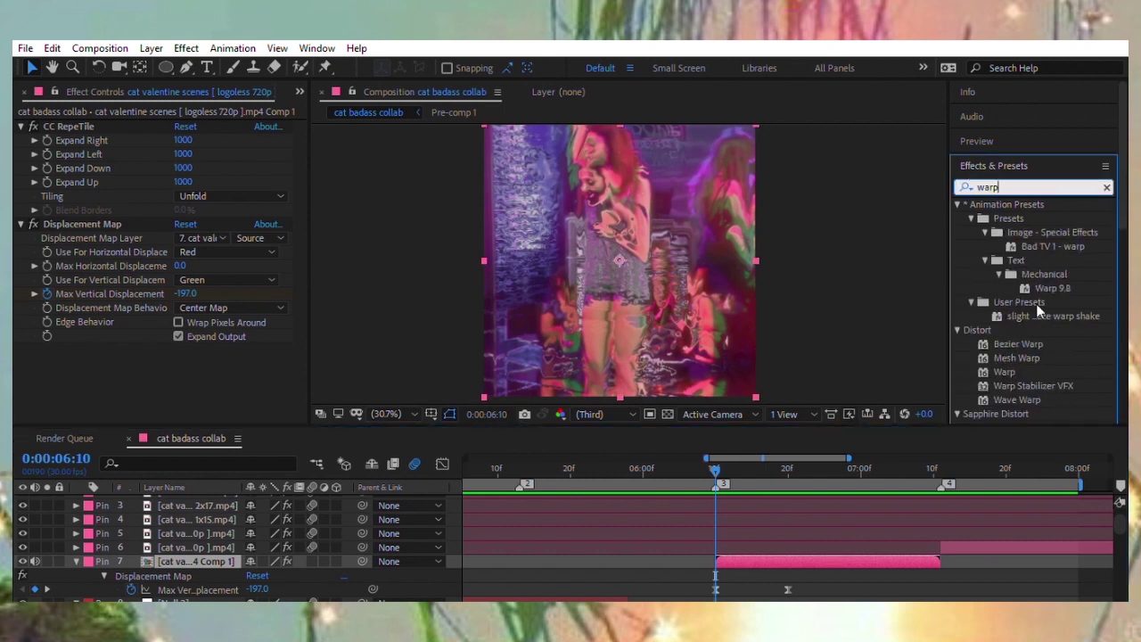
double_click(1037, 316)
scroll(1019, 545, down, 3)
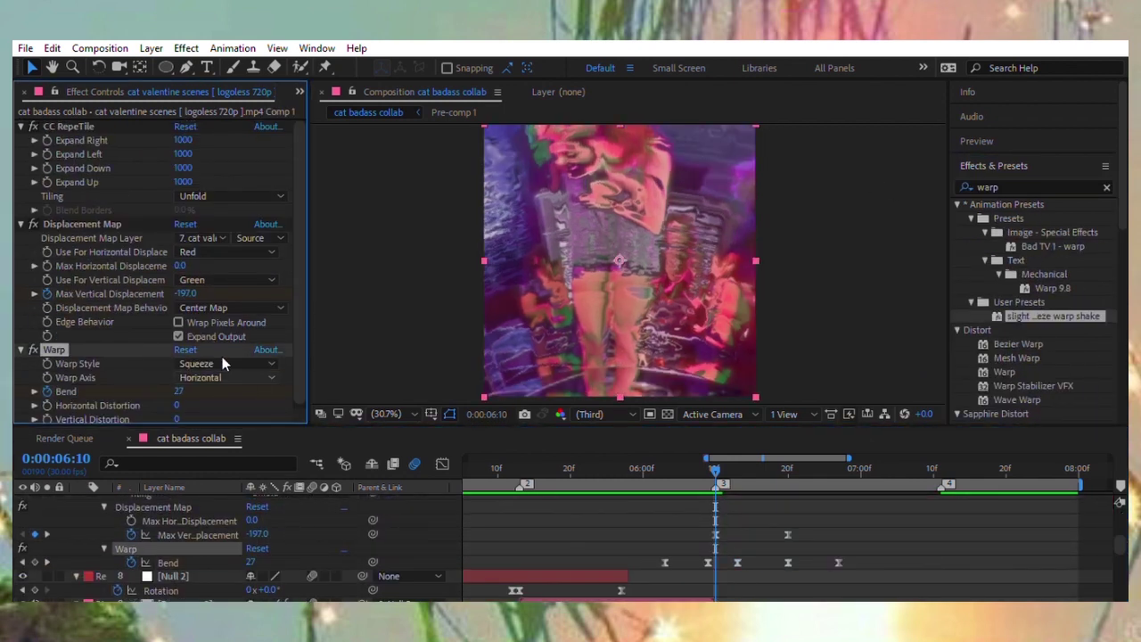
scroll(379, 553, up, 5)
key(space)
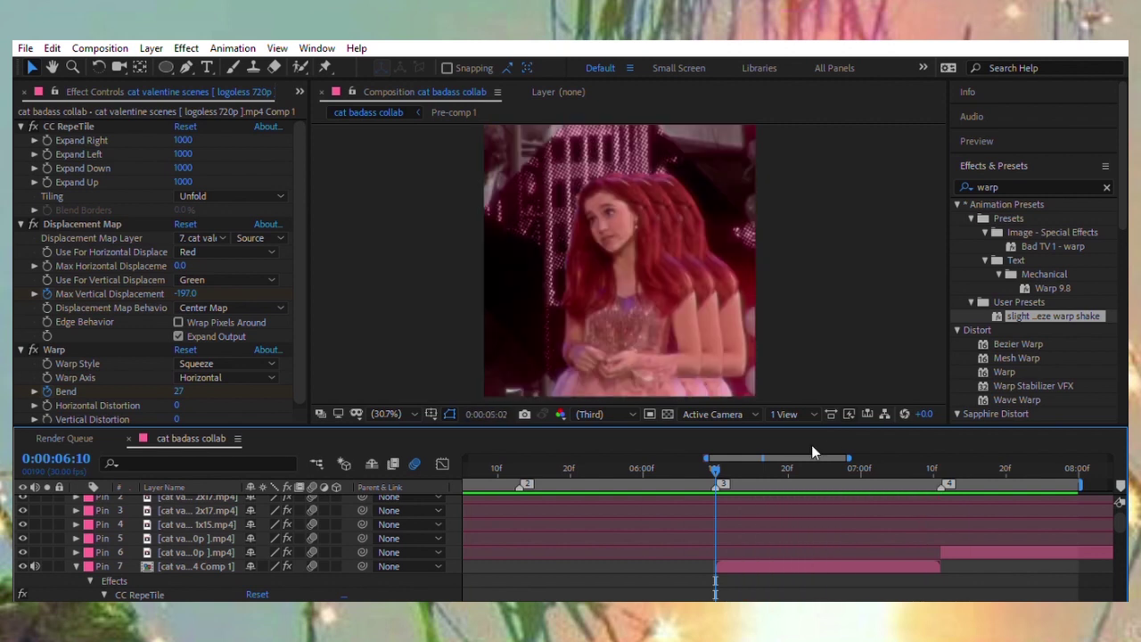
drag(562, 464, 679, 464)
click(725, 565)
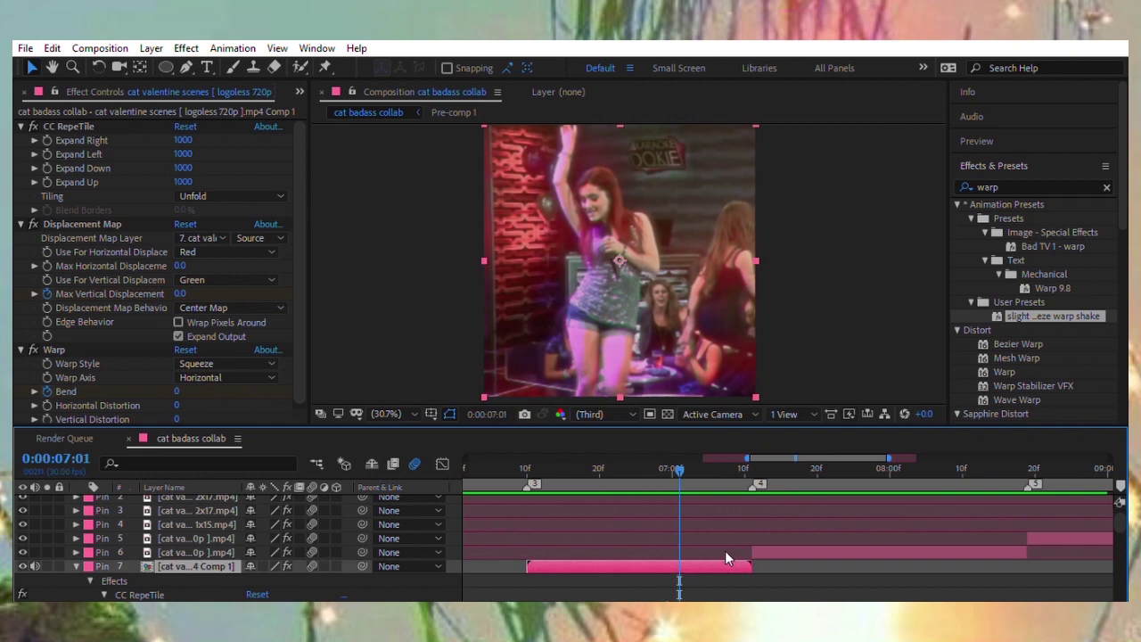
scroll(303, 332, down, 1)
key(BackSpace)
key(BackSpace)
key(BackSpace)
Add S_BlurMoCurves to the clip, easing Z Dist from 1.000 to 1.490 before the 0:00:07:11 cut.
text(blurm)
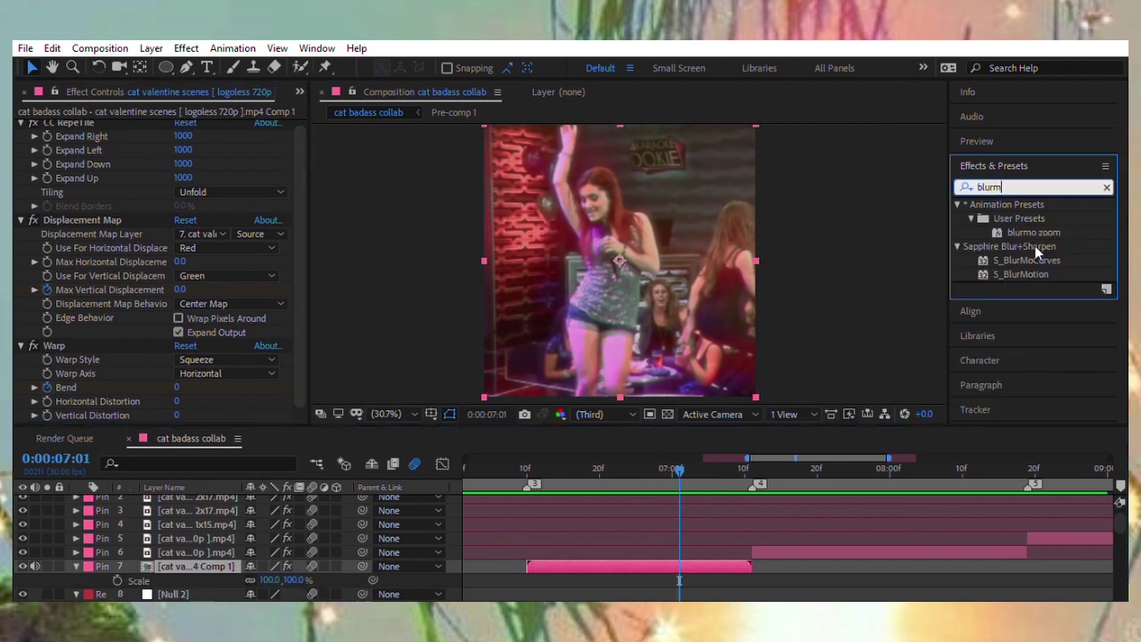
double_click(1025, 260)
click(744, 467)
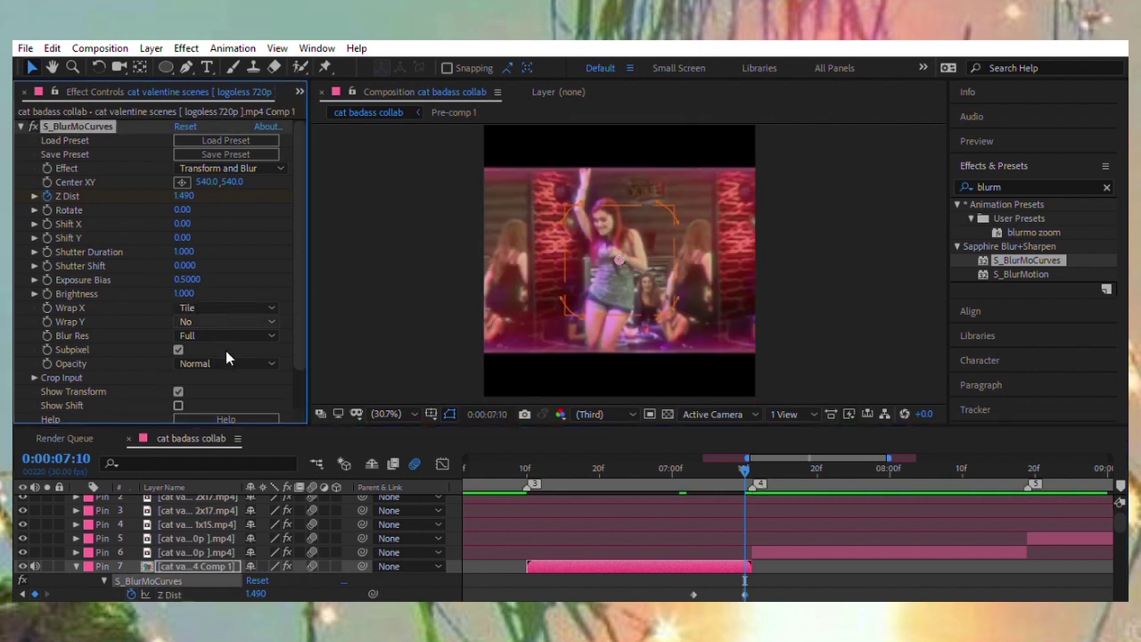
click(442, 463)
click(687, 467)
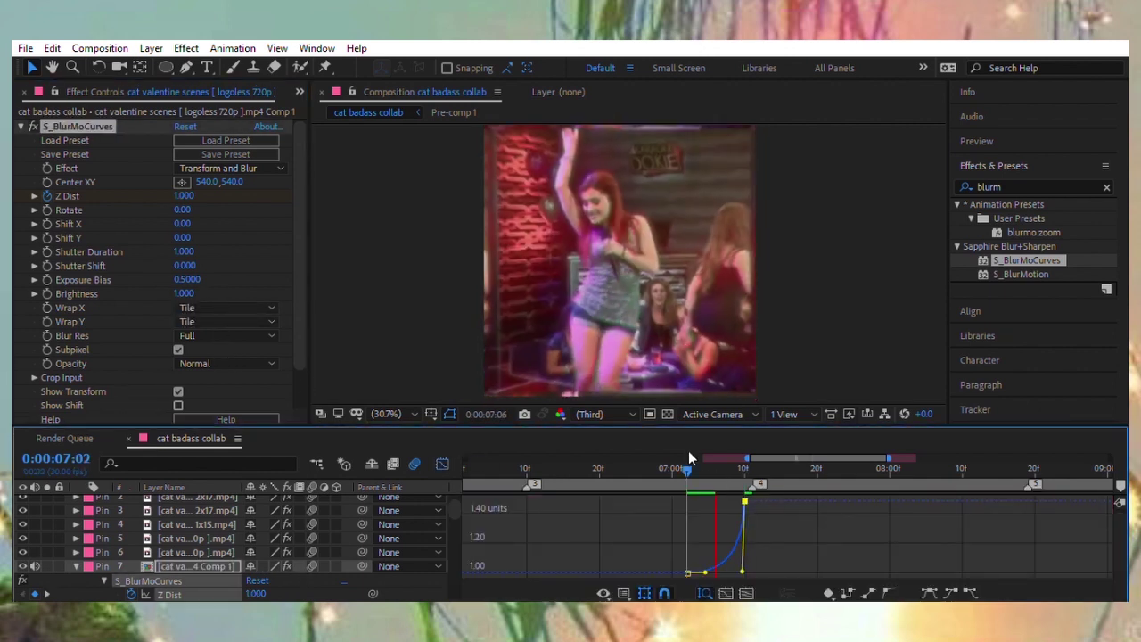
click(442, 463)
click(751, 467)
click(820, 552)
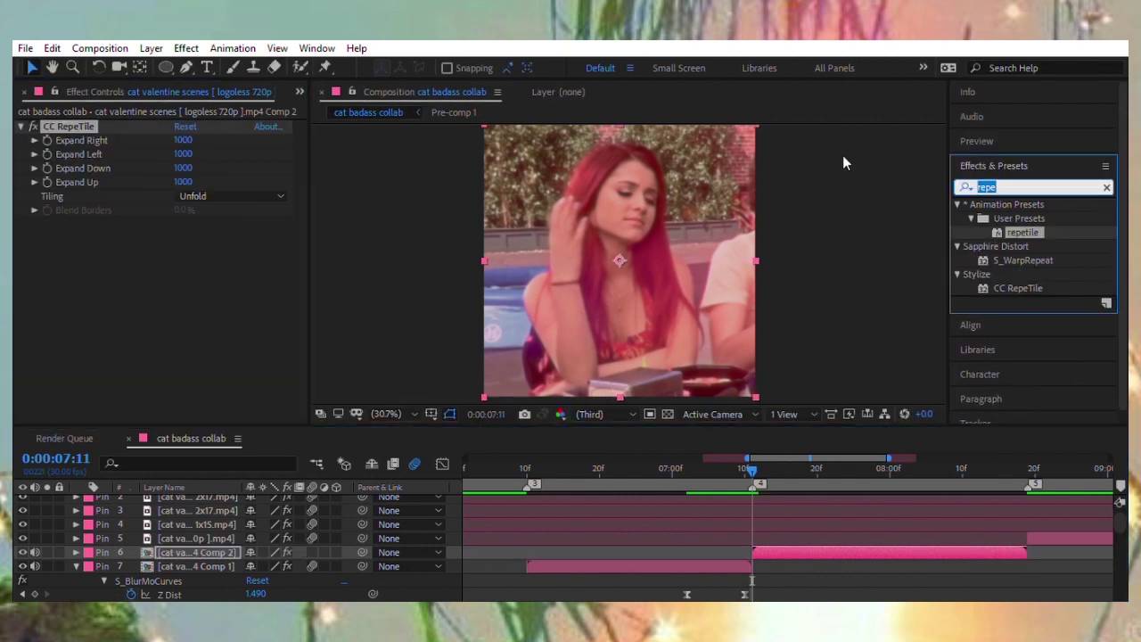
Try pink S_EdgeRays on the Comp 2 clip, remove it, and duplicate the layer.
scroll(1020, 383, down, 1)
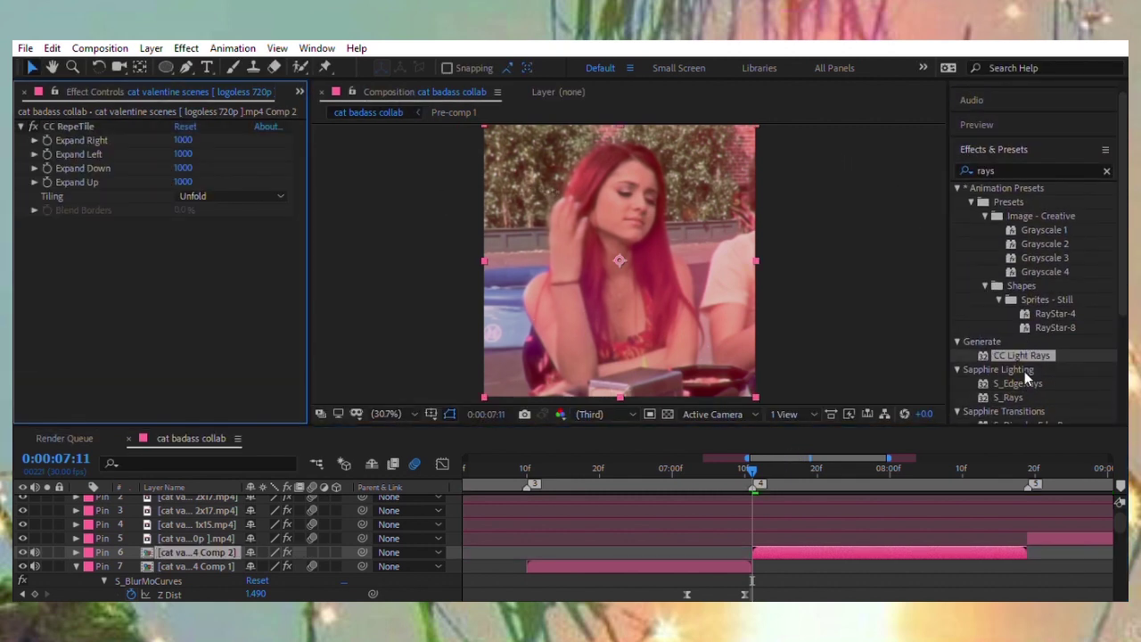
drag(1017, 382, 568, 168)
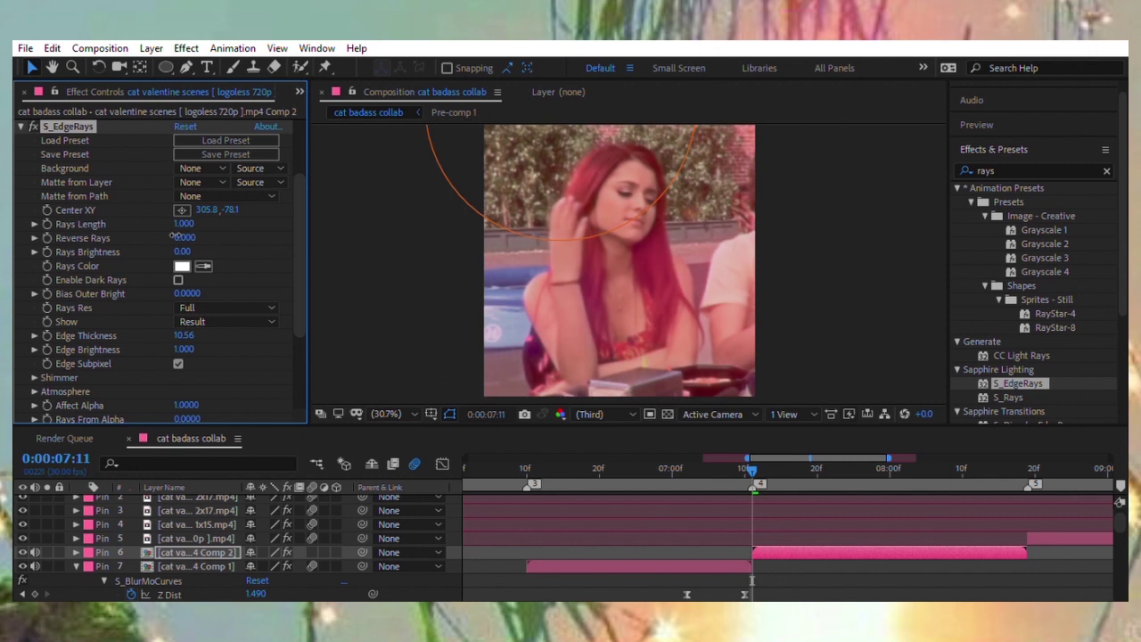
click(182, 265)
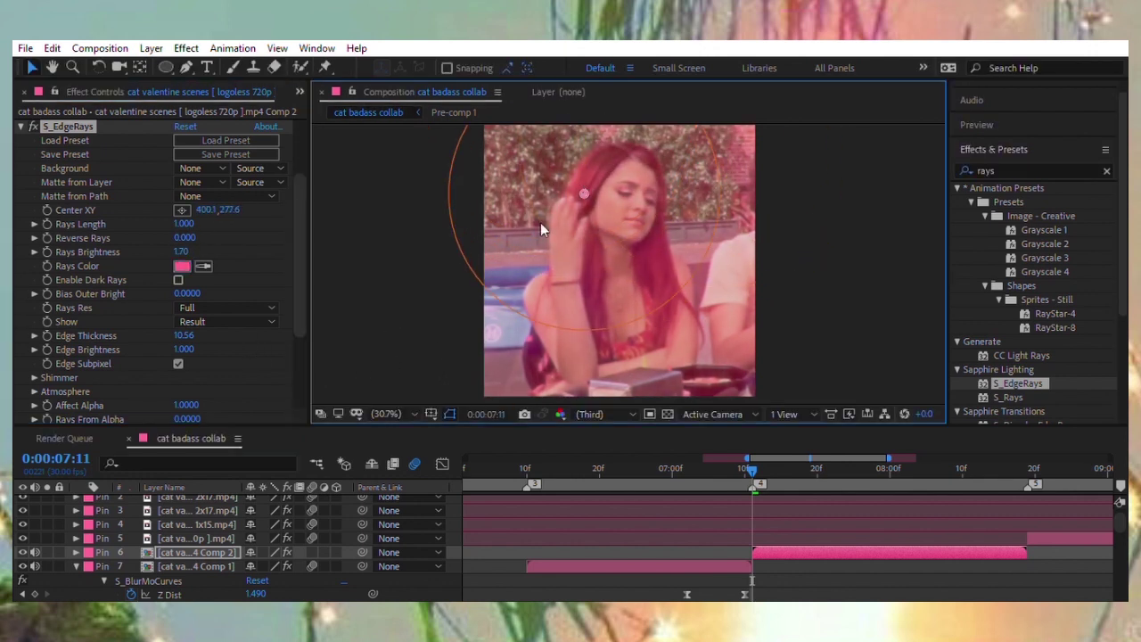
key(Delete)
key(ctrl+d)
scroll(597, 262, up, 4)
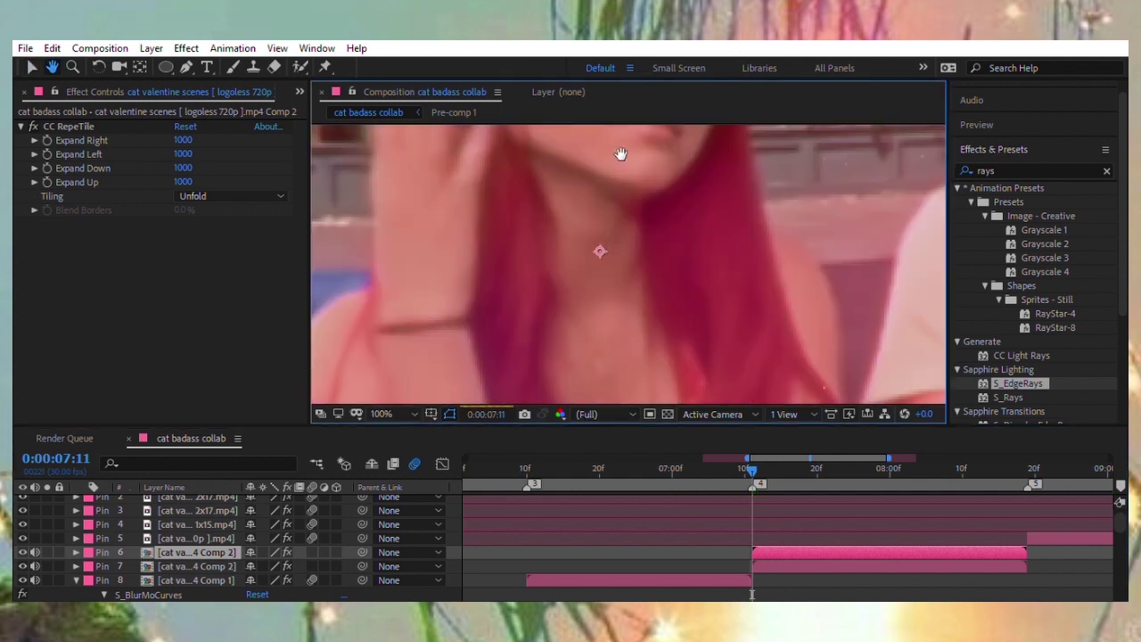
Begin a Pen-tool mask around the girl at frame 0:00:07:16.
key(g)
key(h)
drag(472, 380, 505, 241)
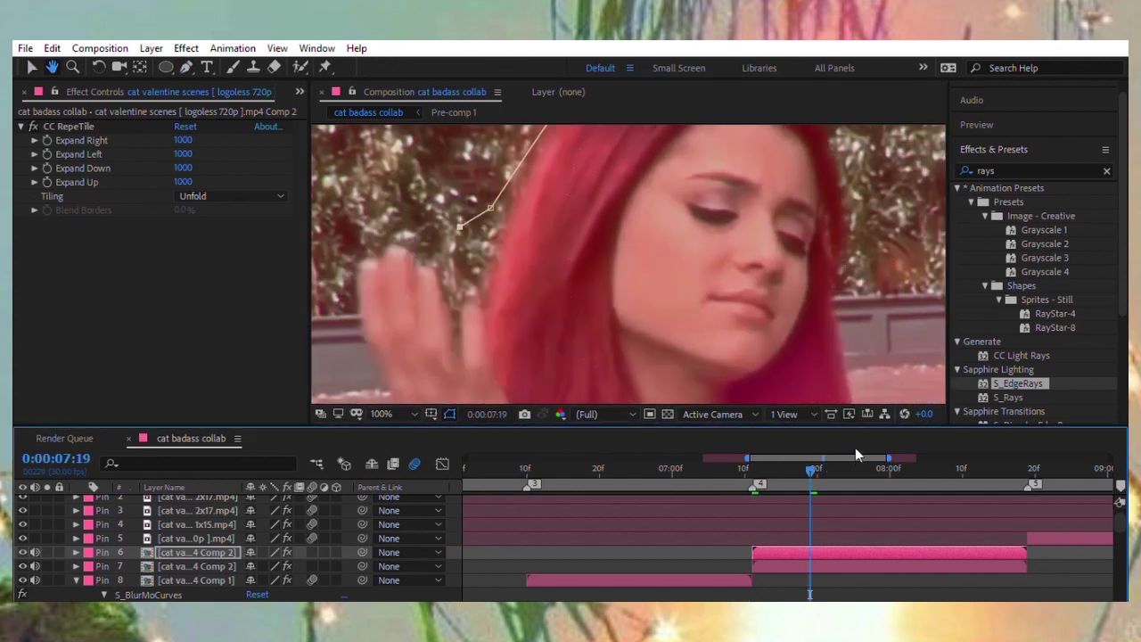
click(838, 438)
key(Page_Down)
key(Page_Down)
key(Page_Down)
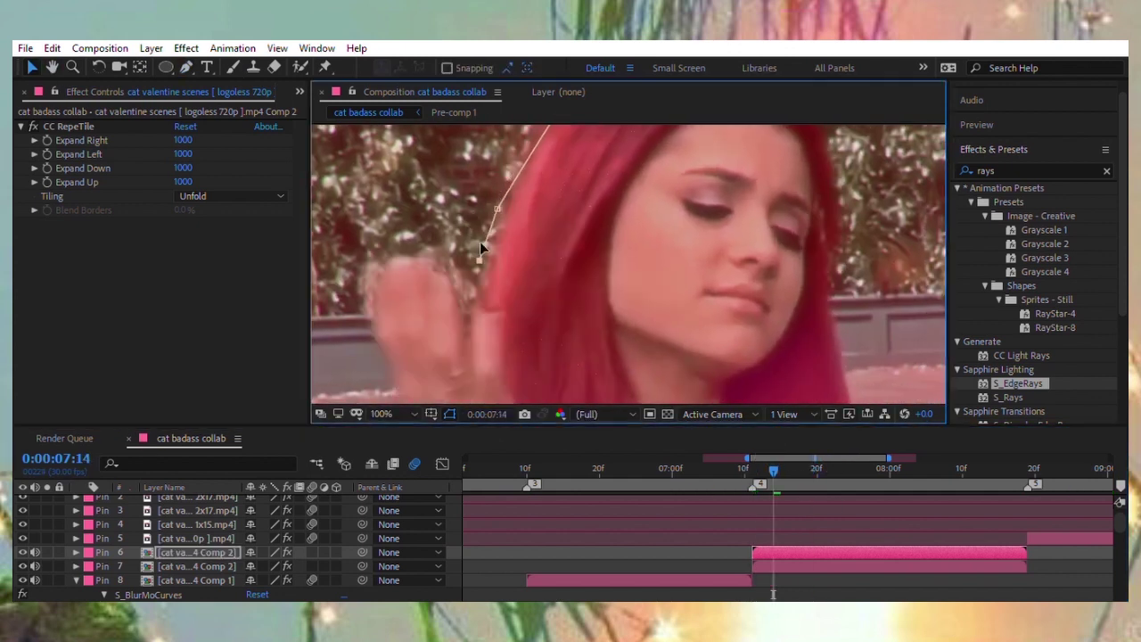
key(Page_Up)
key(Page_Up)
key(Page_Up)
click(507, 195)
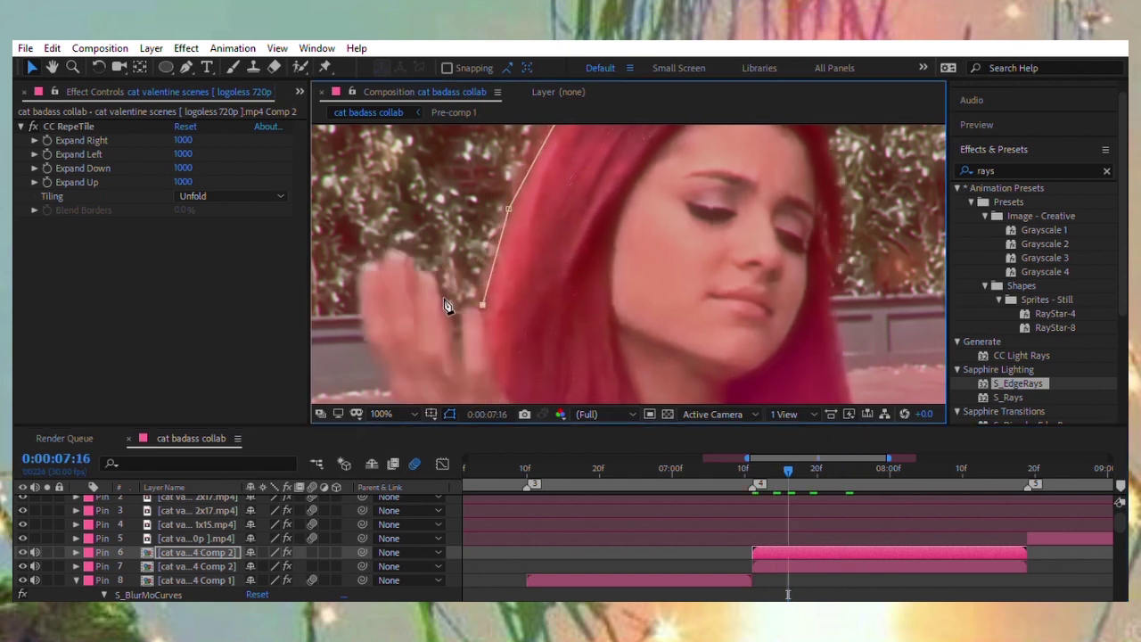
Finish tracing the mask around the girl, adjusting the point at her head, and close it.
key(h)
drag(559, 401, 556, 316)
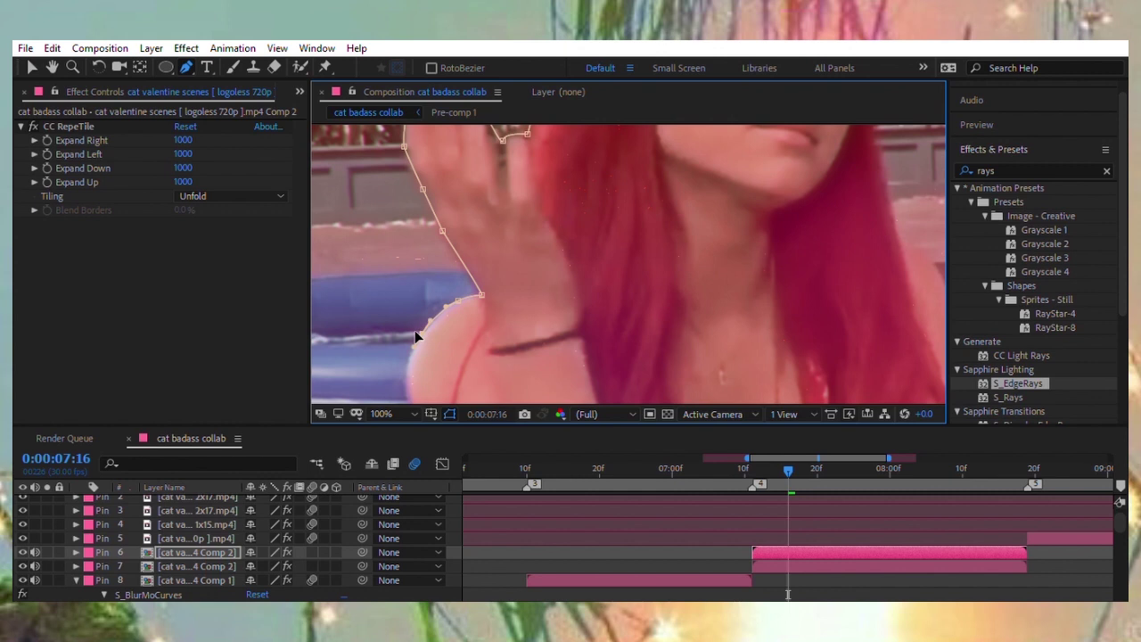
scroll(450, 367, down, 3)
scroll(470, 357, down, 5)
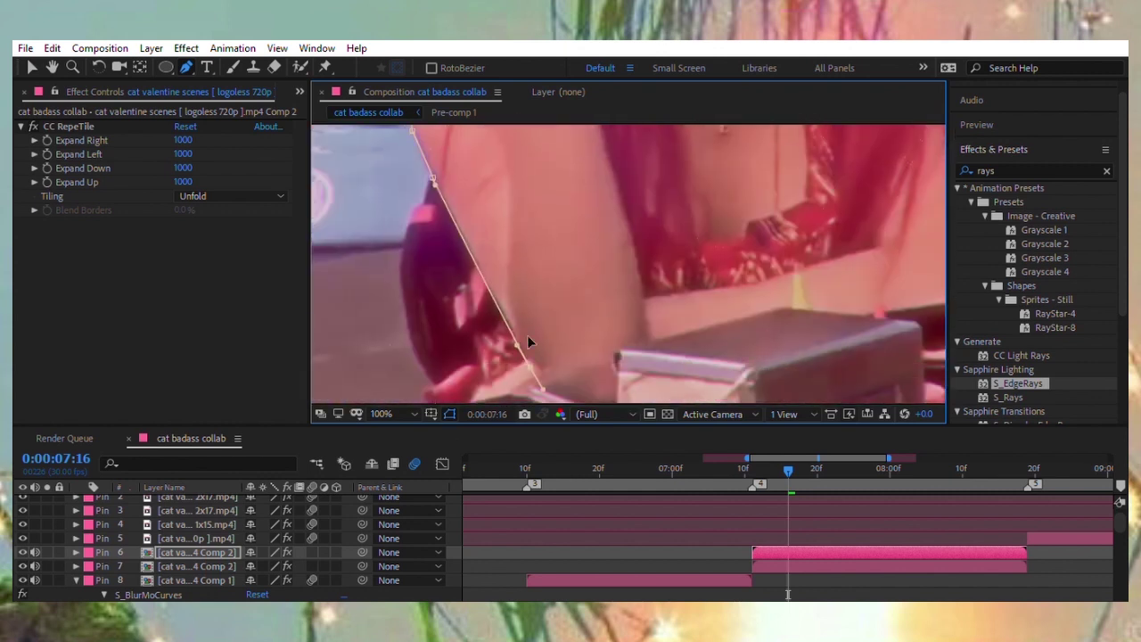
scroll(462, 408, right, 3)
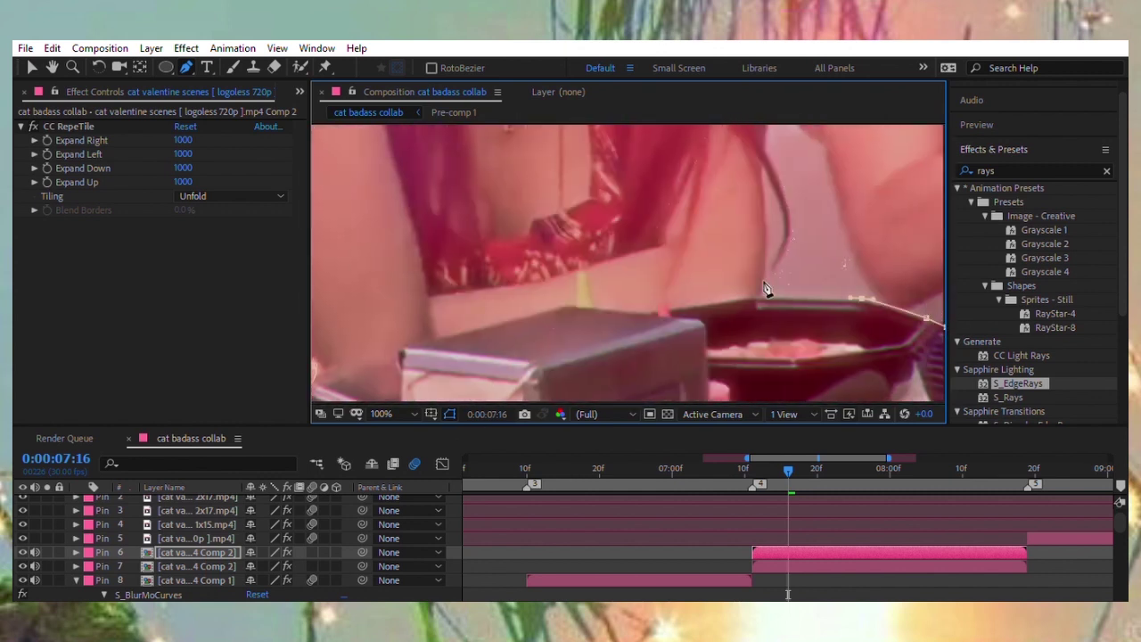
scroll(758, 179, up, 5)
scroll(722, 214, up, 3)
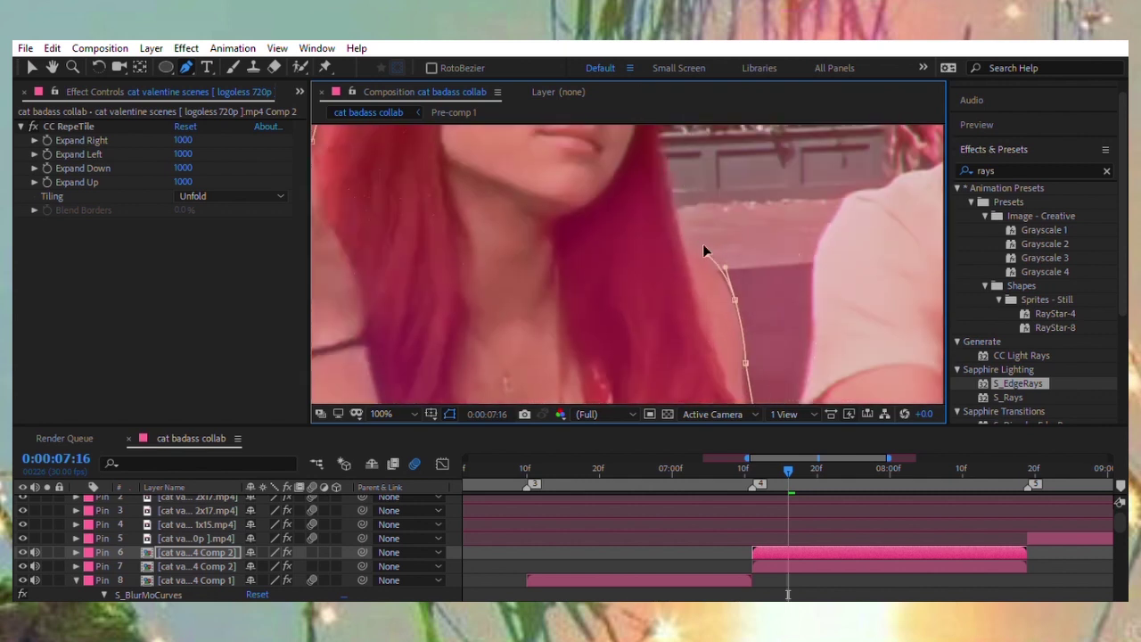
scroll(655, 232, up, 3)
scroll(670, 257, up, 3)
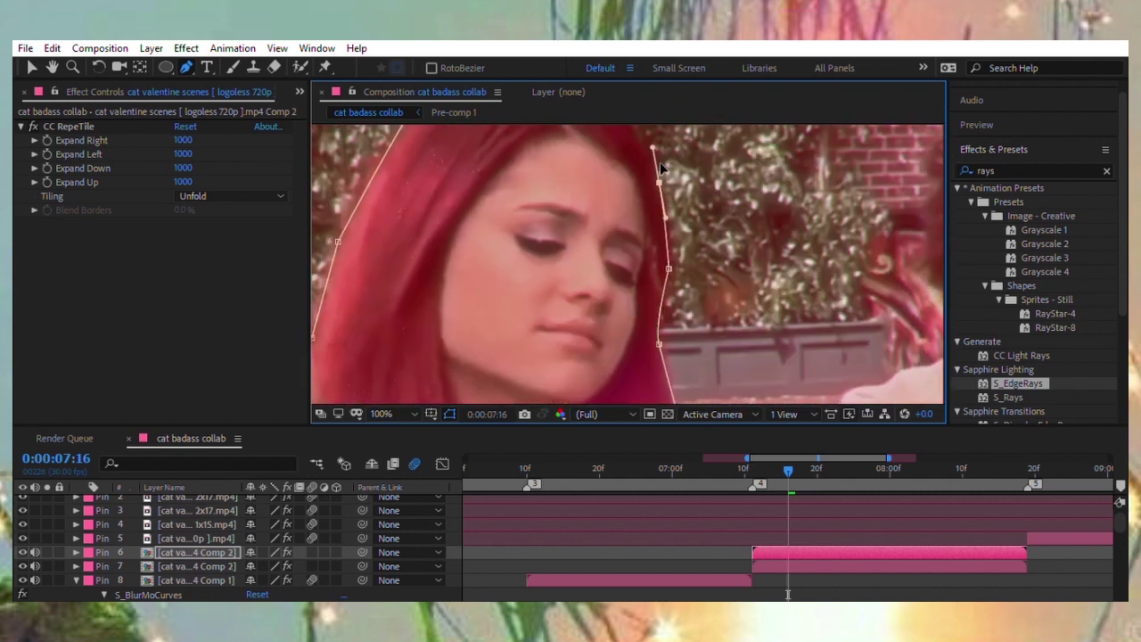
scroll(658, 159, up, 3)
drag(496, 191, 499, 204)
click(433, 200)
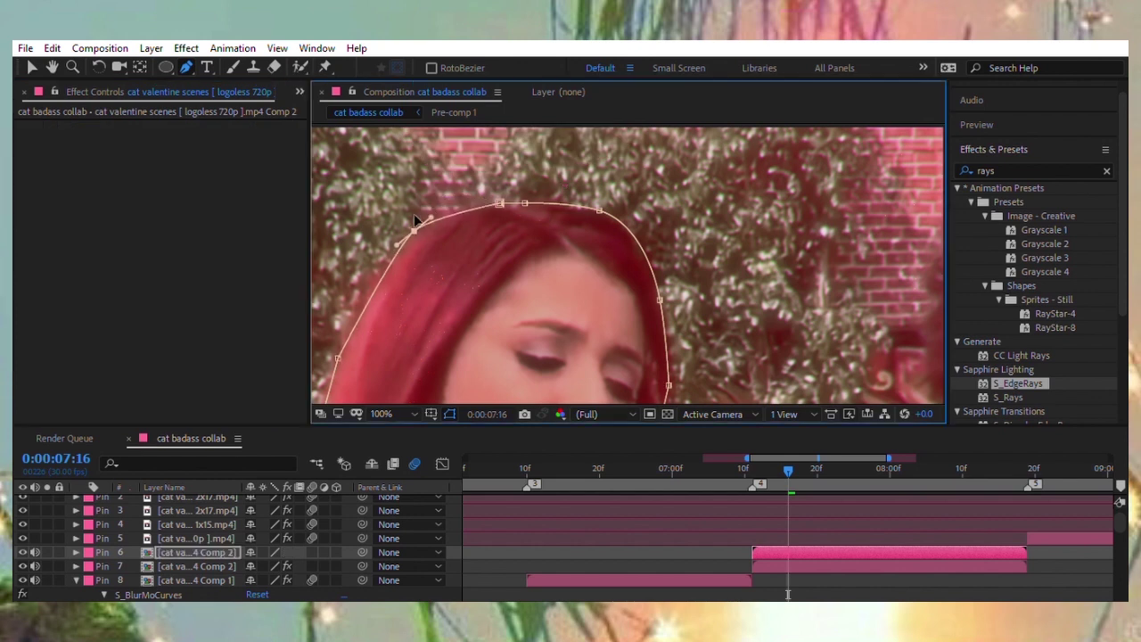
Duplicate the masked Comp 2 layer and paste the pink edge-rays onto the copy below.
key(shift+slash)
key(v)
key(ctrl+d)
click(878, 557)
click(878, 566)
key(ctrl+alt+shift+e)
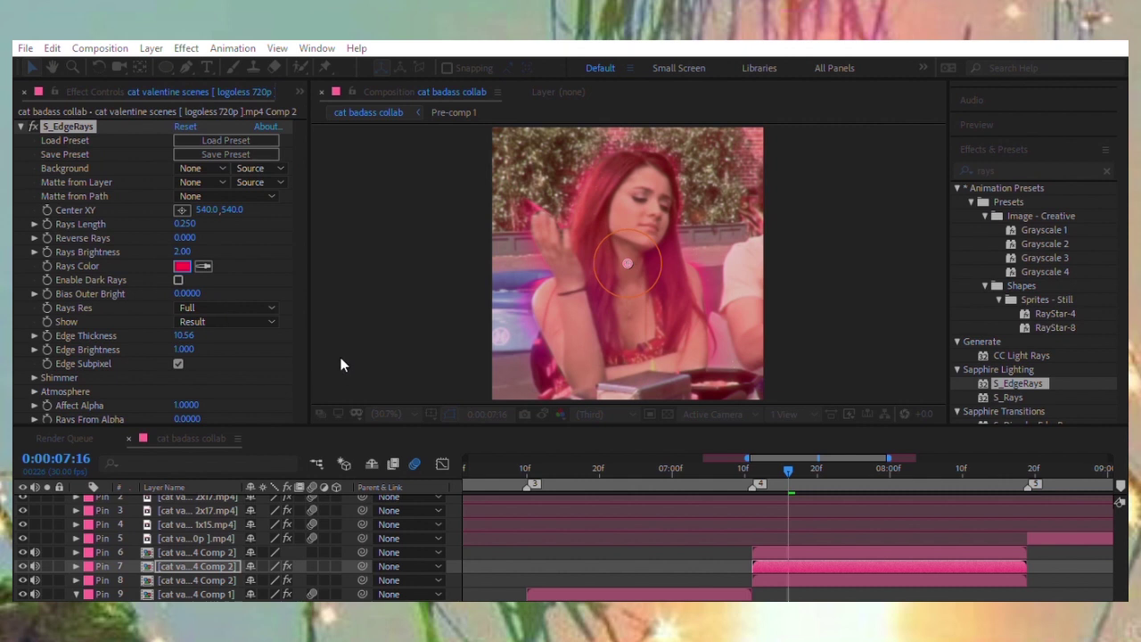
Keyframe layer 6's mask path and reshape it to fit the girl at the clip's last frame.
click(849, 552)
key(f)
click(289, 580)
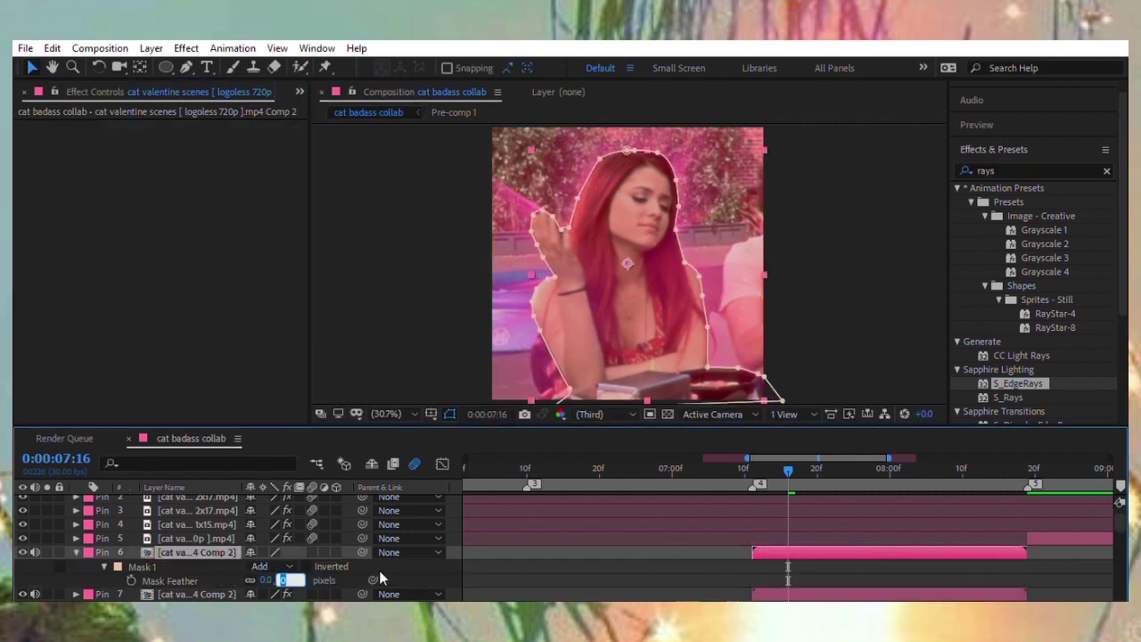
key(m)
key(o)
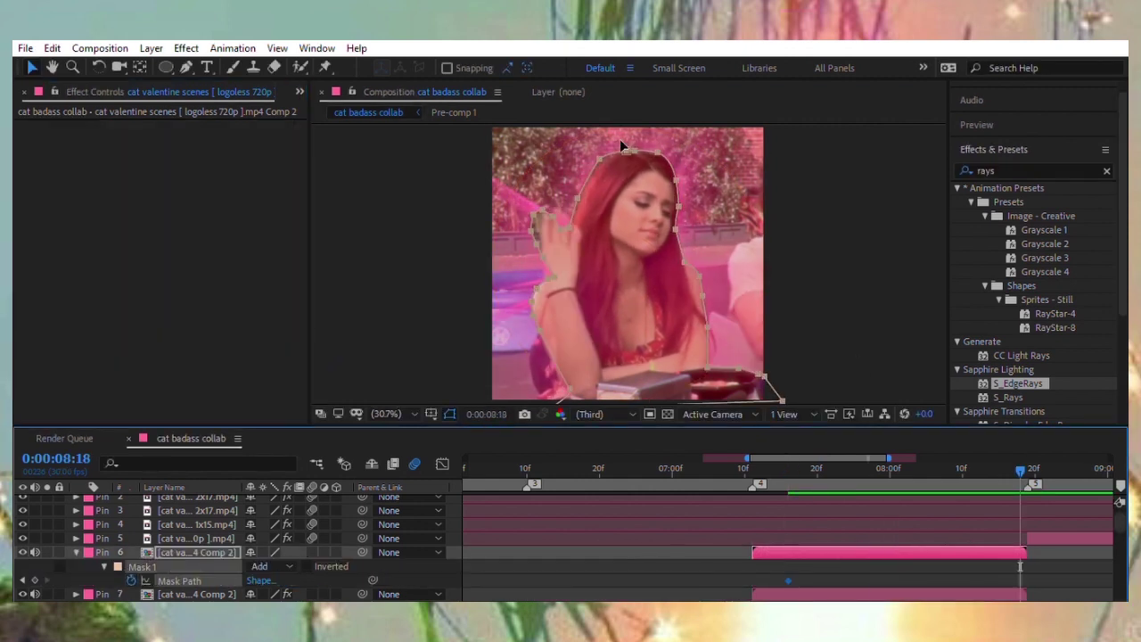
drag(629, 153, 635, 170)
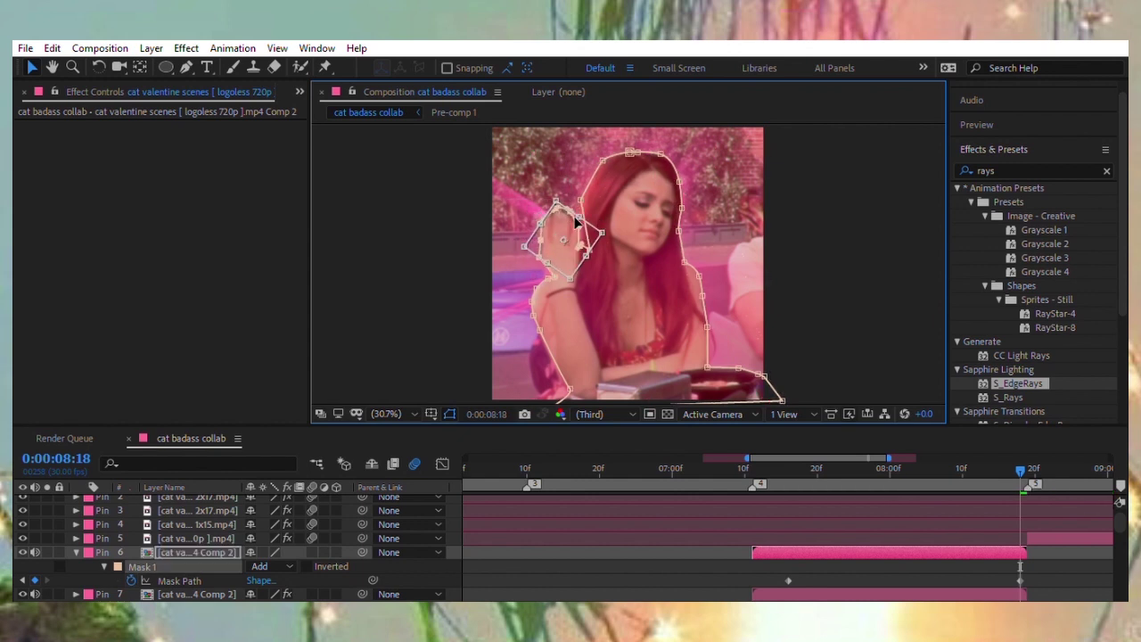
Select the edge-rays layer on layer 7 and move back to frame 0:00:07:14.
click(581, 234)
click(554, 269)
drag(790, 463, 772, 465)
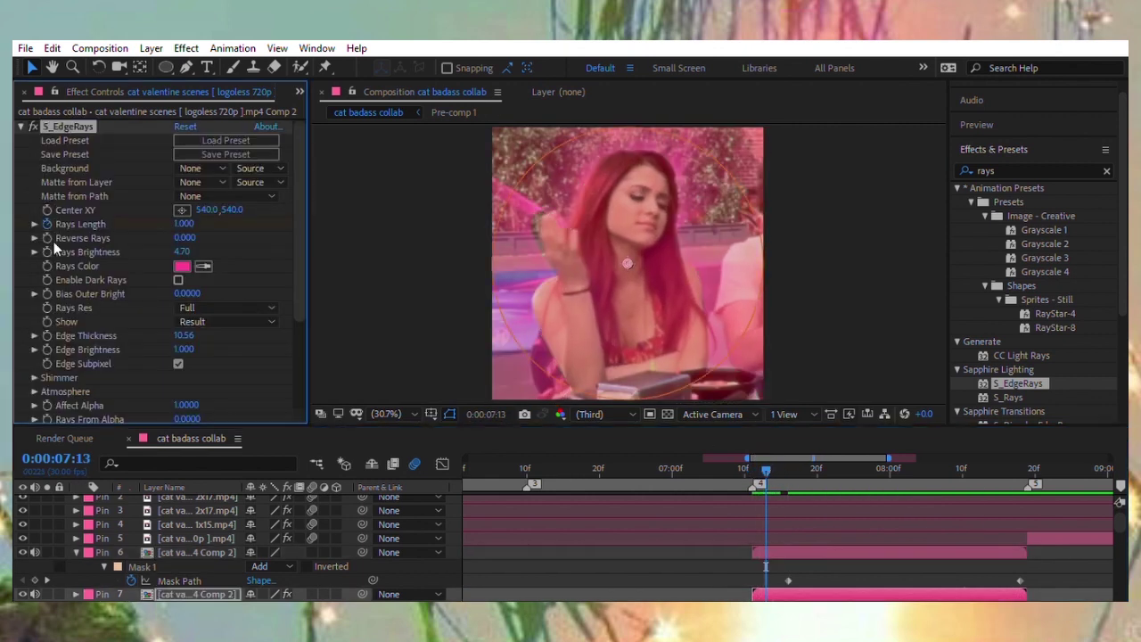
Keyframe the edge rays: Rays Brightness 8.10 at 7:18, and shift the Rays Length keyframe to 7:21.
key(u)
drag(773, 464, 802, 467)
drag(254, 558, 321, 546)
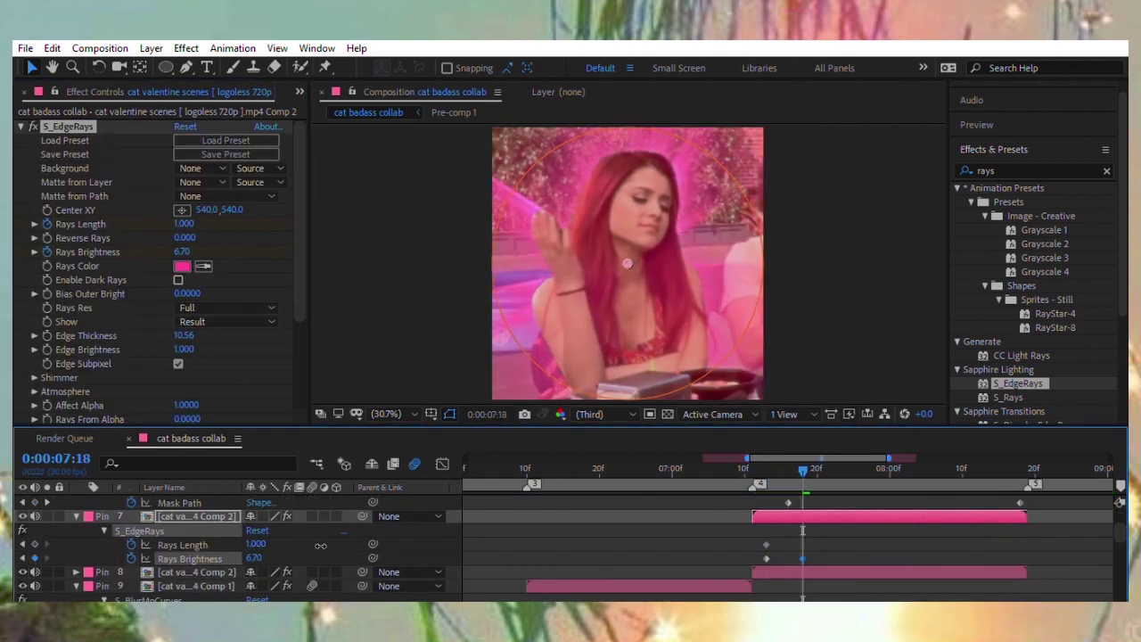
key(space)
drag(802, 544, 824, 544)
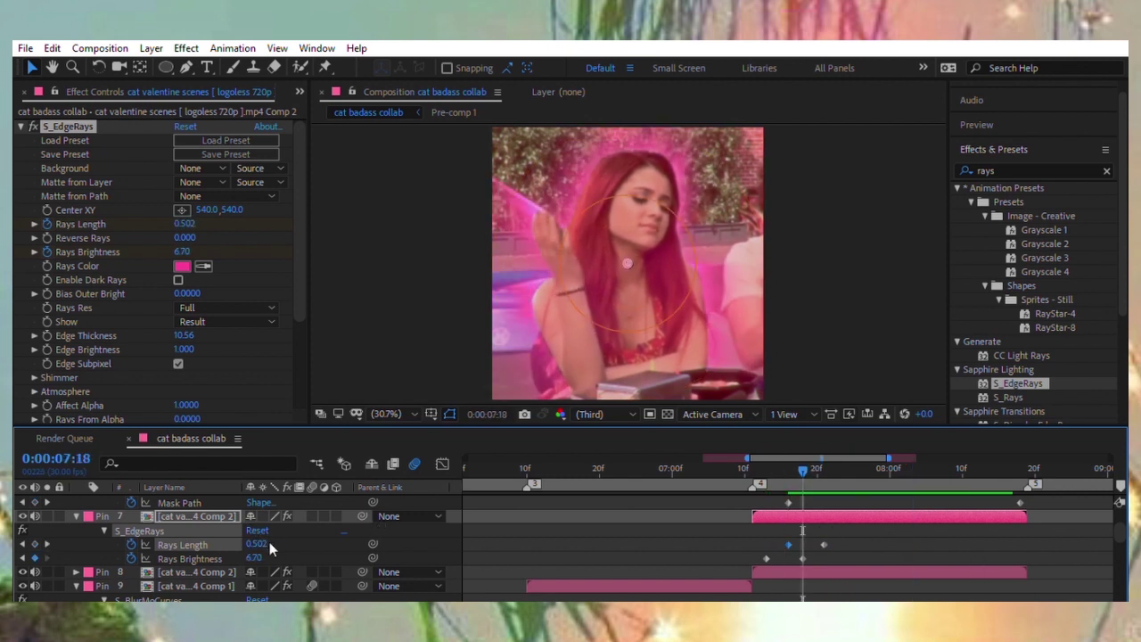
Apply S_HalfTone to layer 8.
key(u)
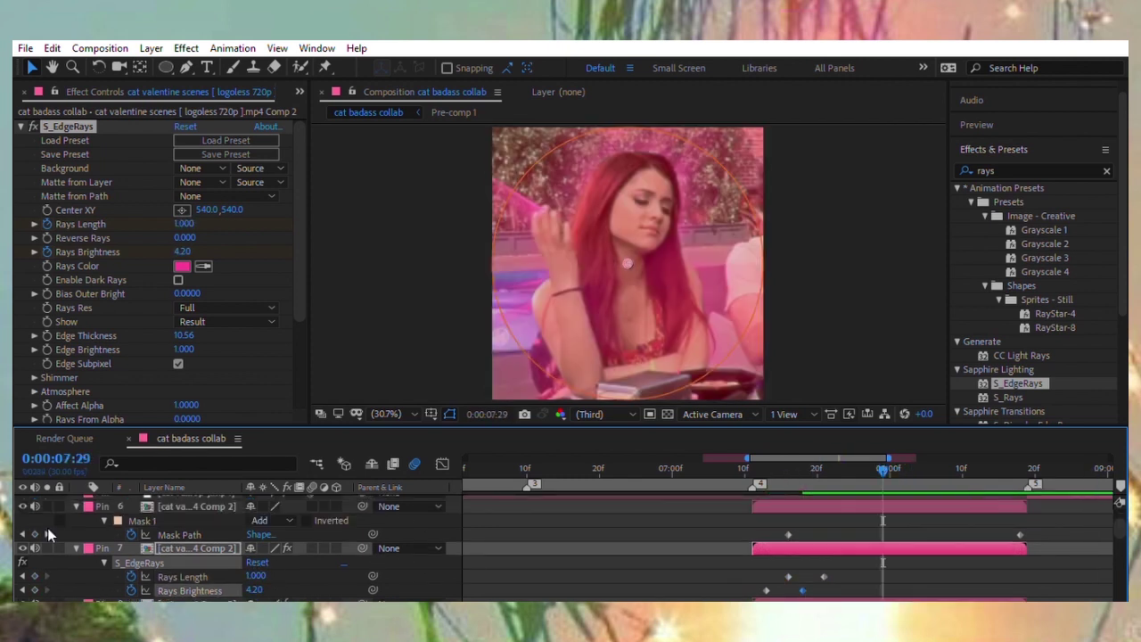
key(ctrl+Down)
text(half)
double_click(1016, 299)
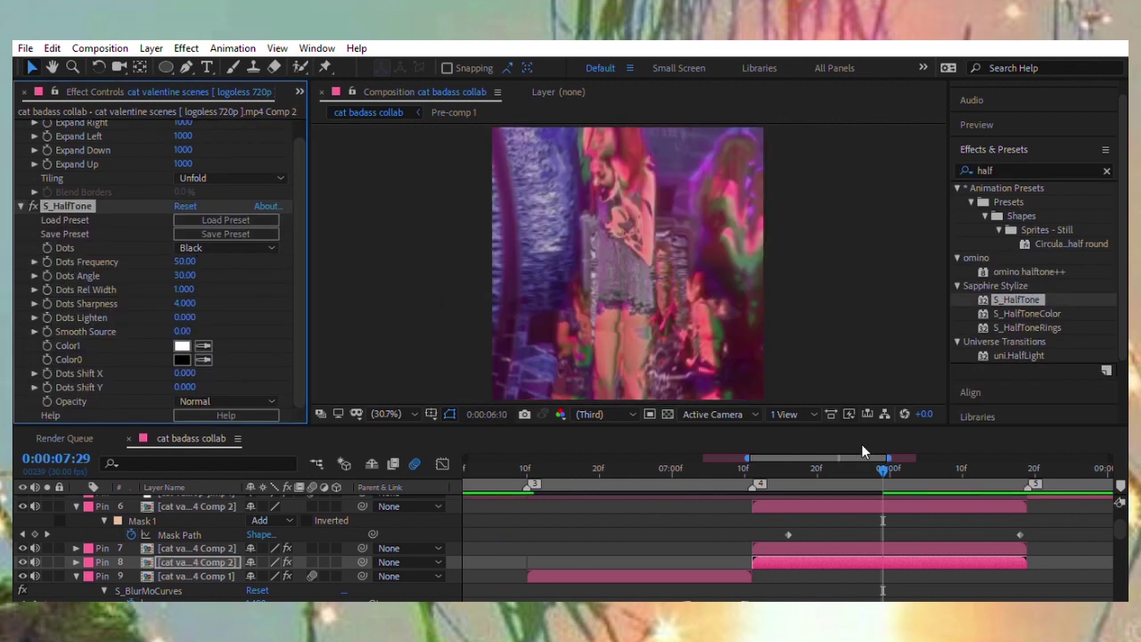
Swap layer 8's S_HalfTone for Turbulent Displace (Amount 304, Size 12), then apply Warp to Adjustment Layer 3.
key(ctrl+z)
text(colo)
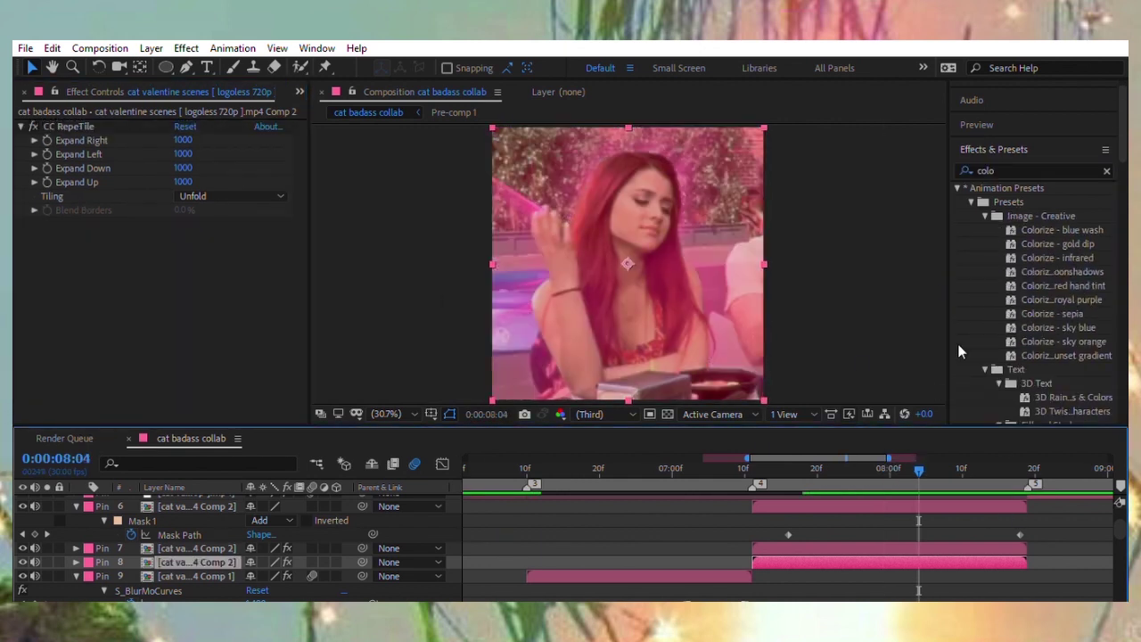
text(displ)
double_click(1037, 296)
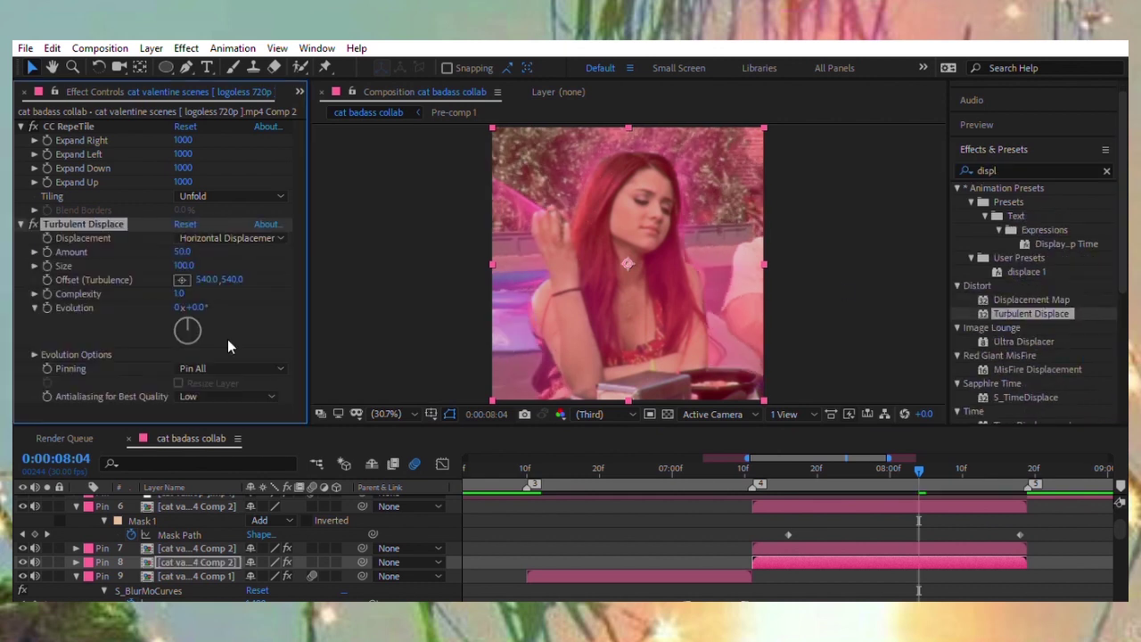
drag(182, 266, 142, 248)
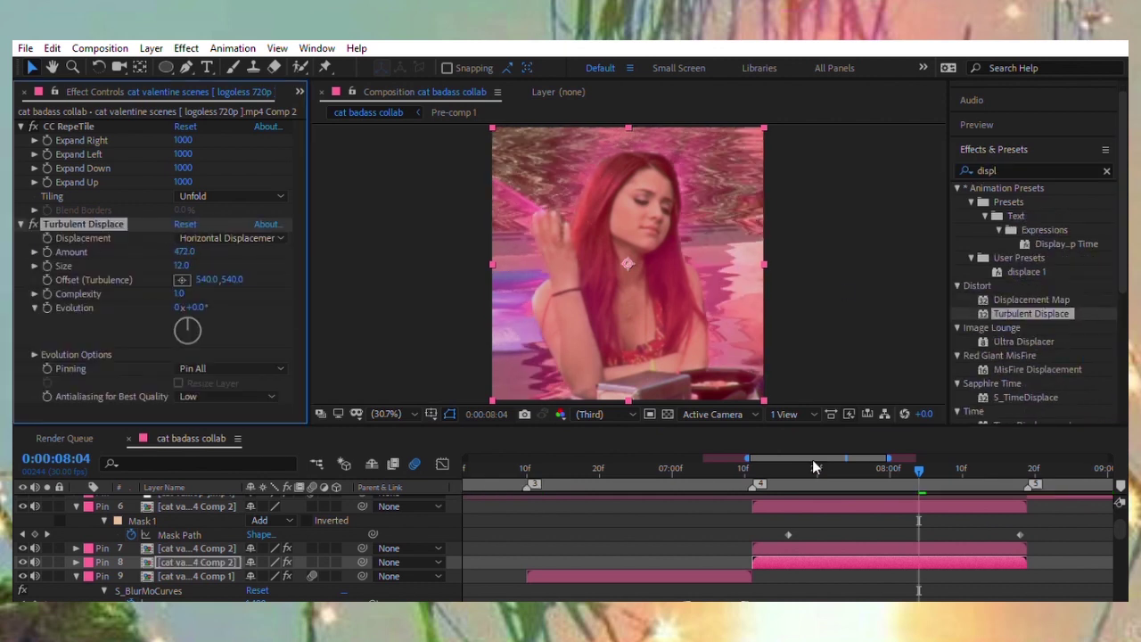
key(space)
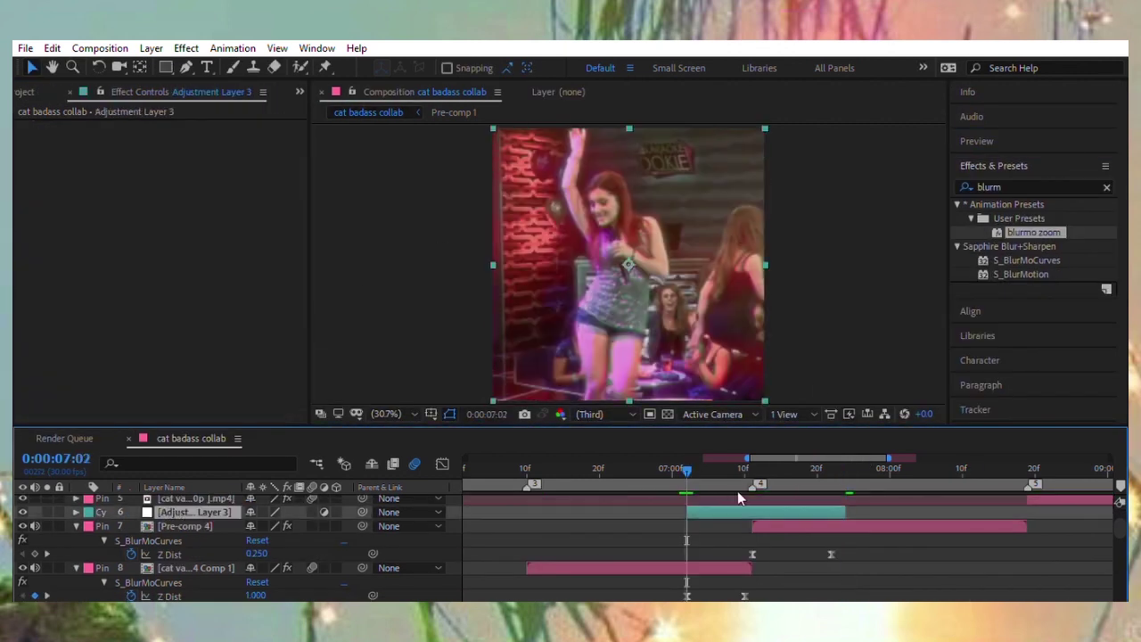
text(warp)
double_click(1003, 371)
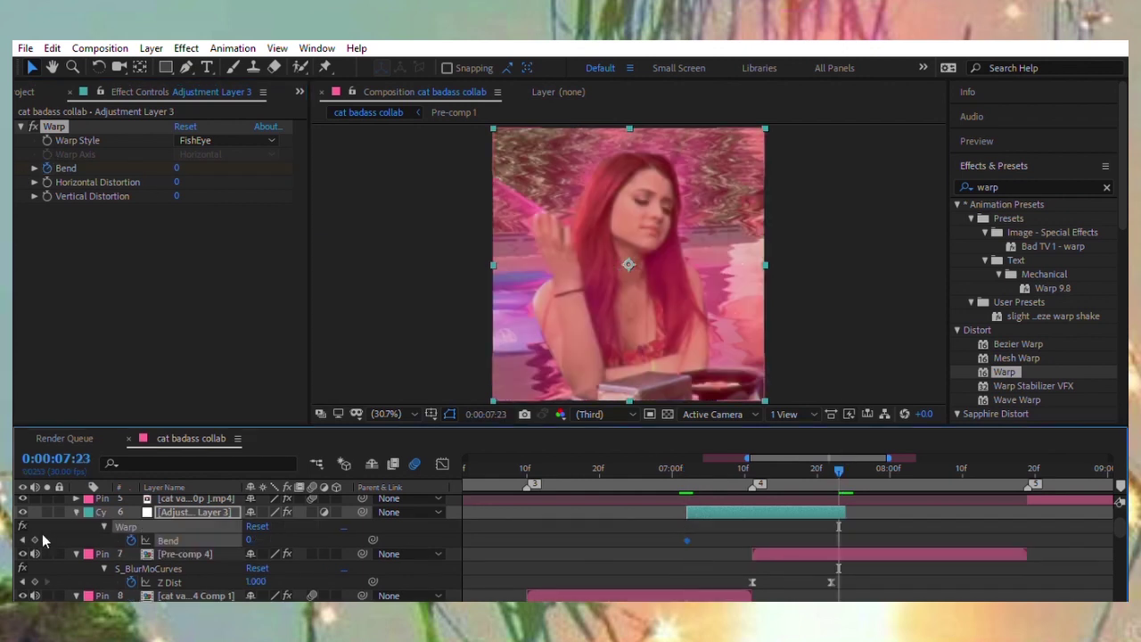
Preview the FishEye warp and add a Bend keyframe at 7:21 on Adjustment Layer 3.
key(space)
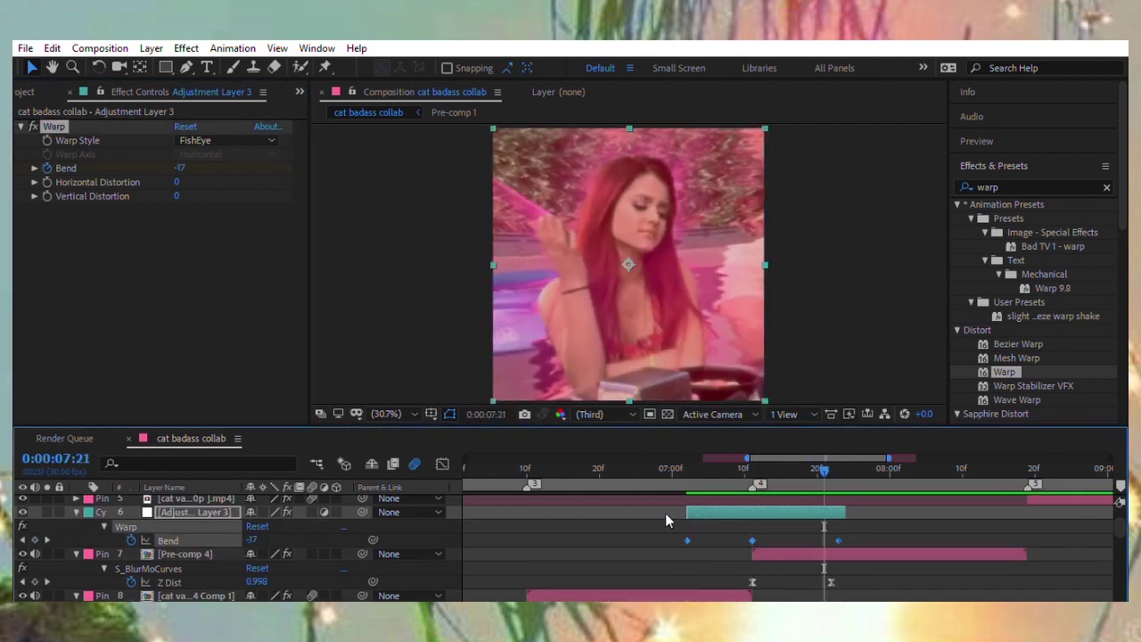
click(443, 464)
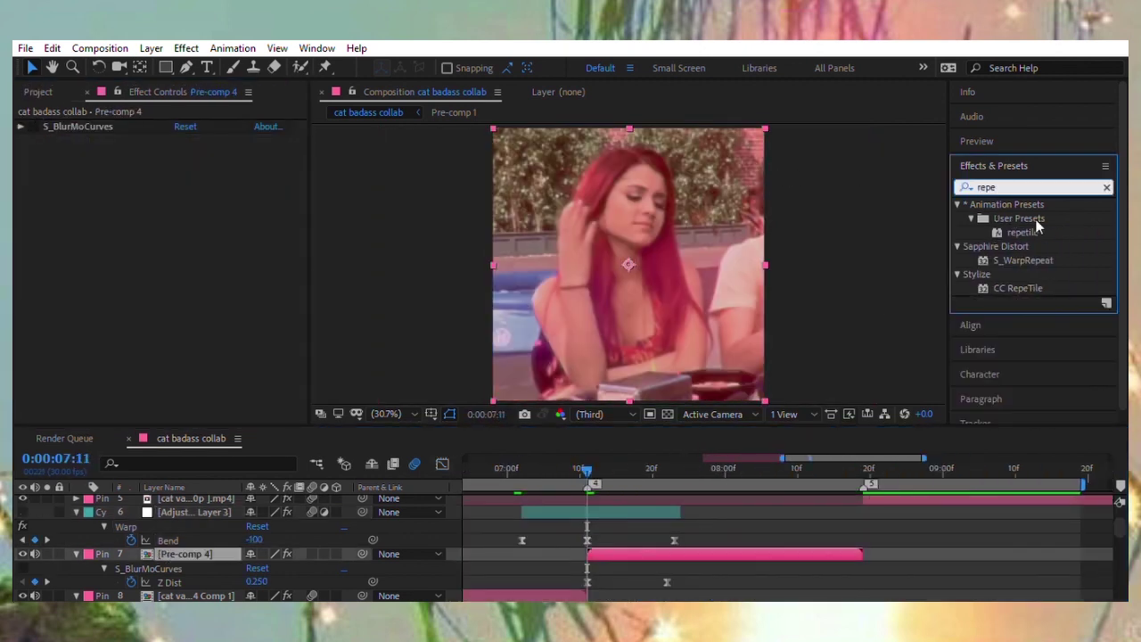
Apply S_Shake to Pre-comp 4 at Frequency 5.90, with Amplitude keyframed from 1 down to 0.
text(shake)
drag(1010, 358, 107, 268)
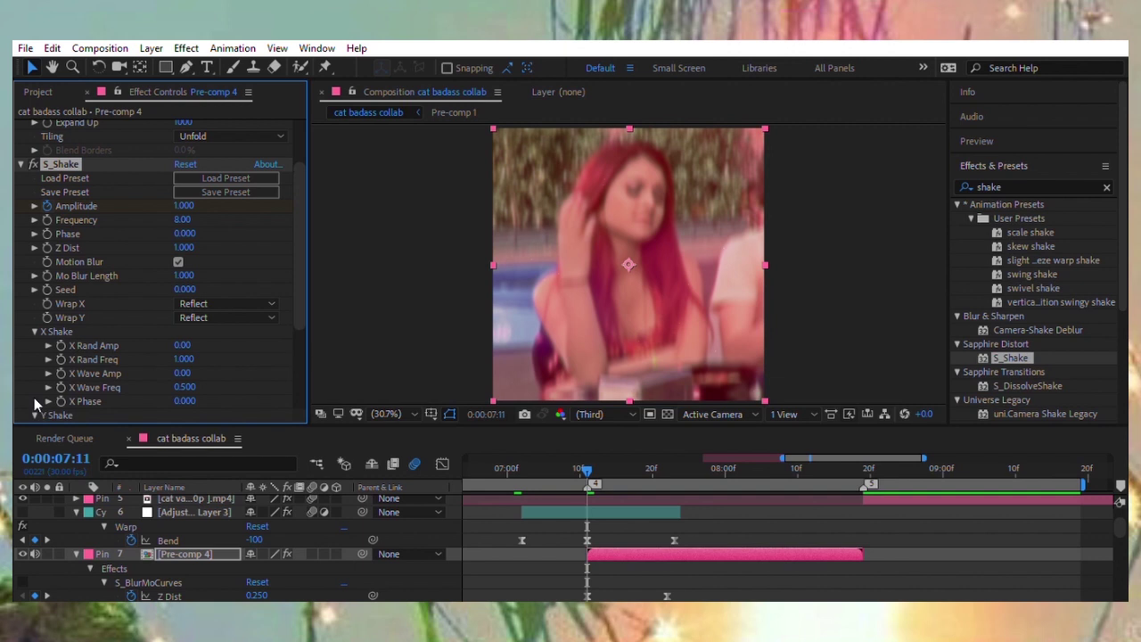
scroll(178, 303, down, 4)
scroll(186, 256, up, 6)
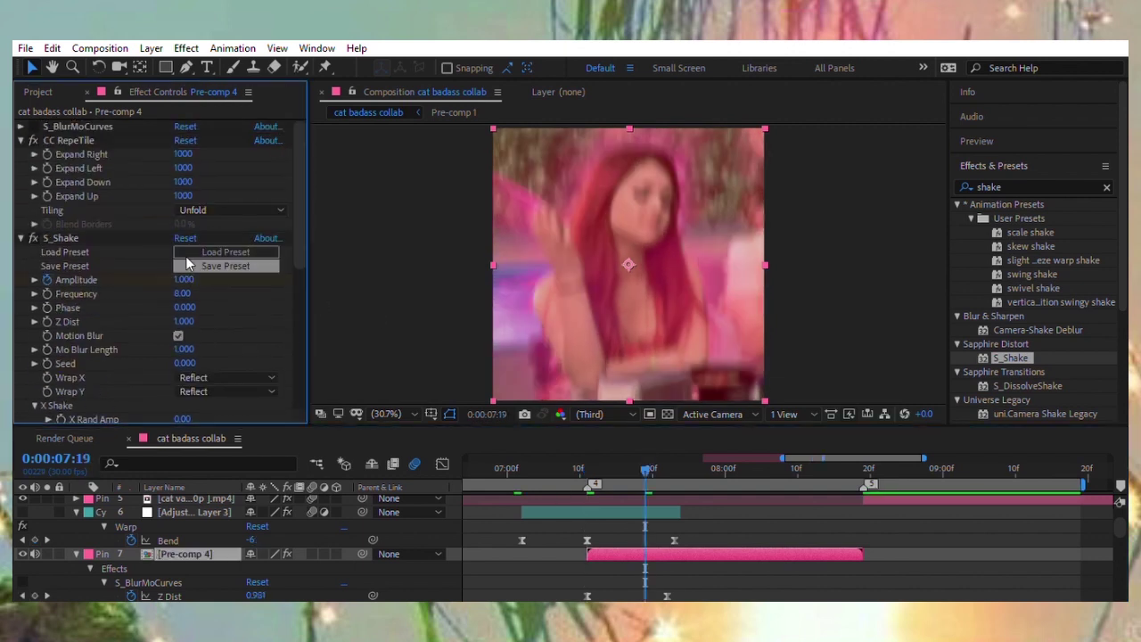
scroll(1118, 520, down, 1)
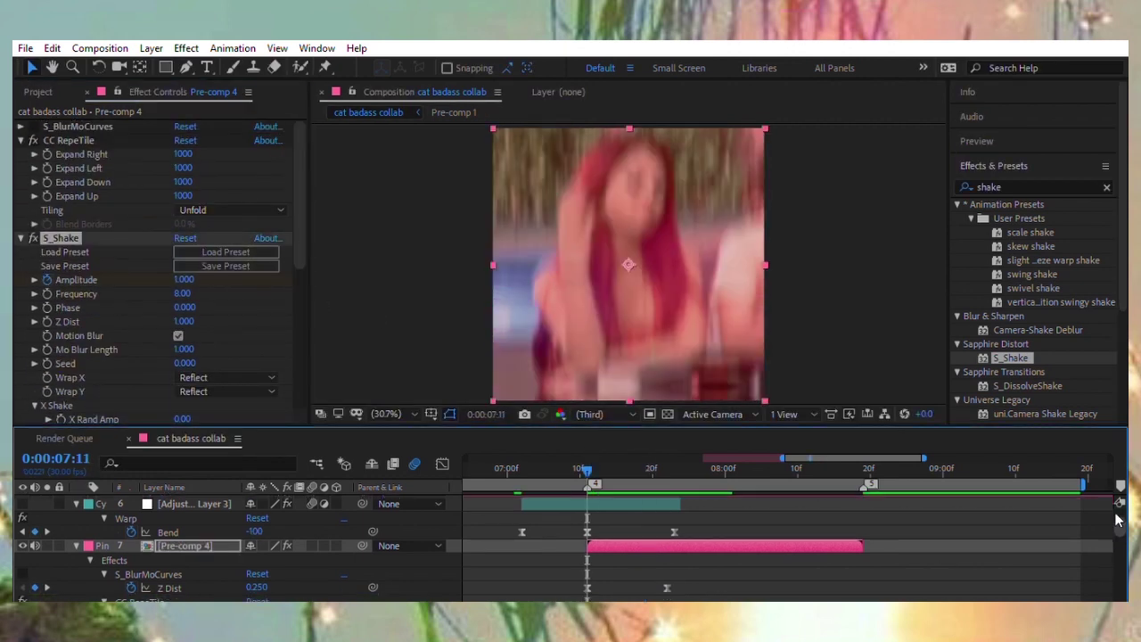
scroll(711, 539, down, 5)
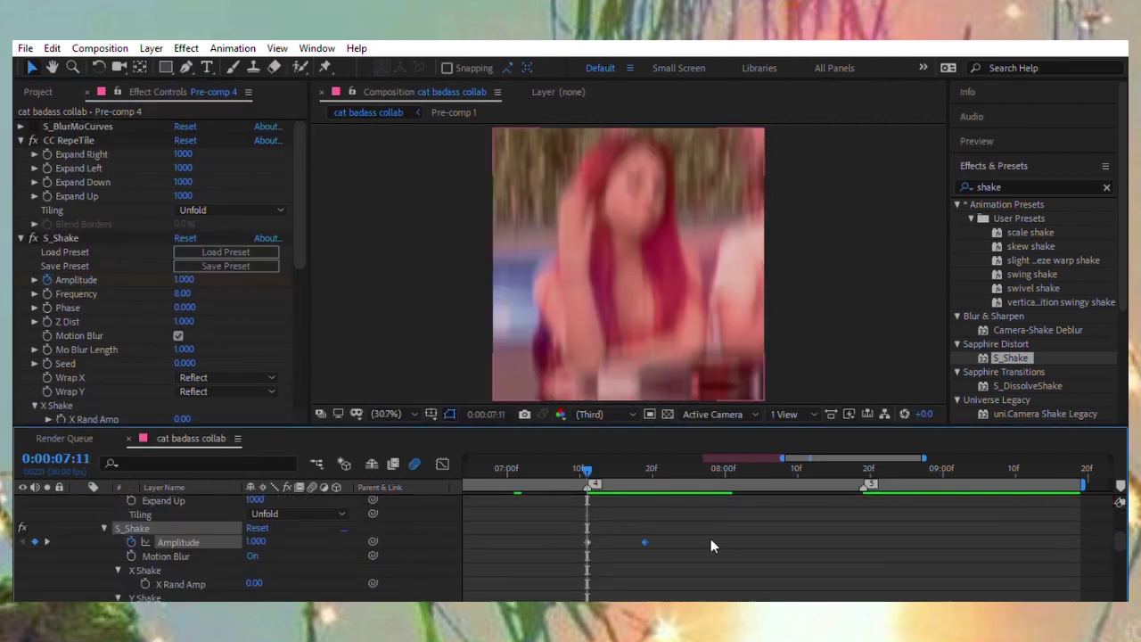
click(441, 462)
click(441, 462)
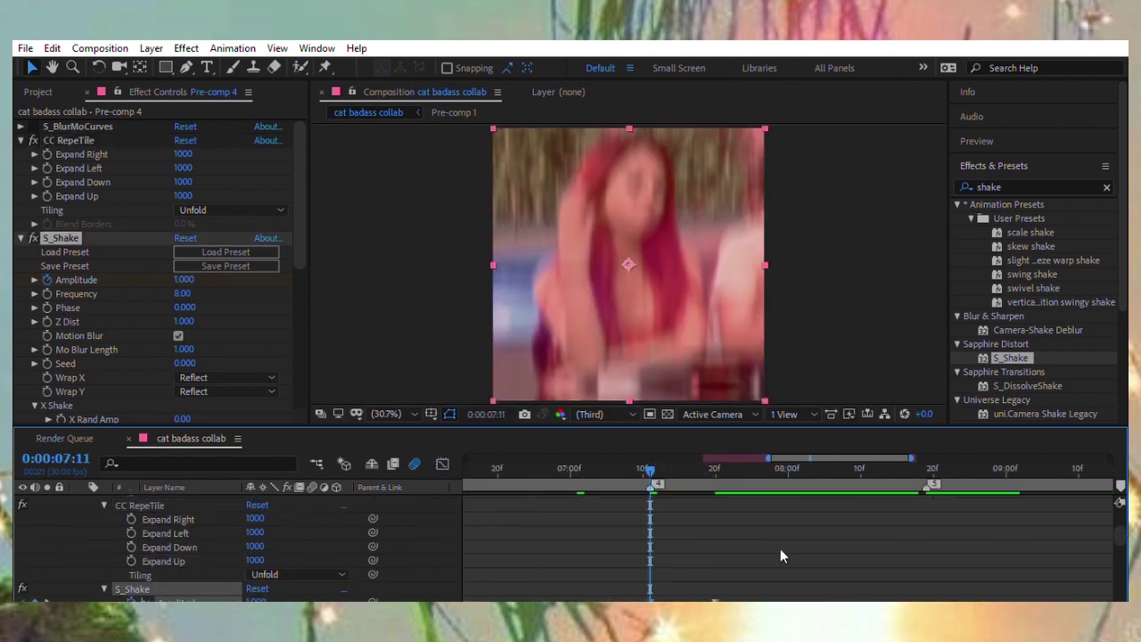
key(u)
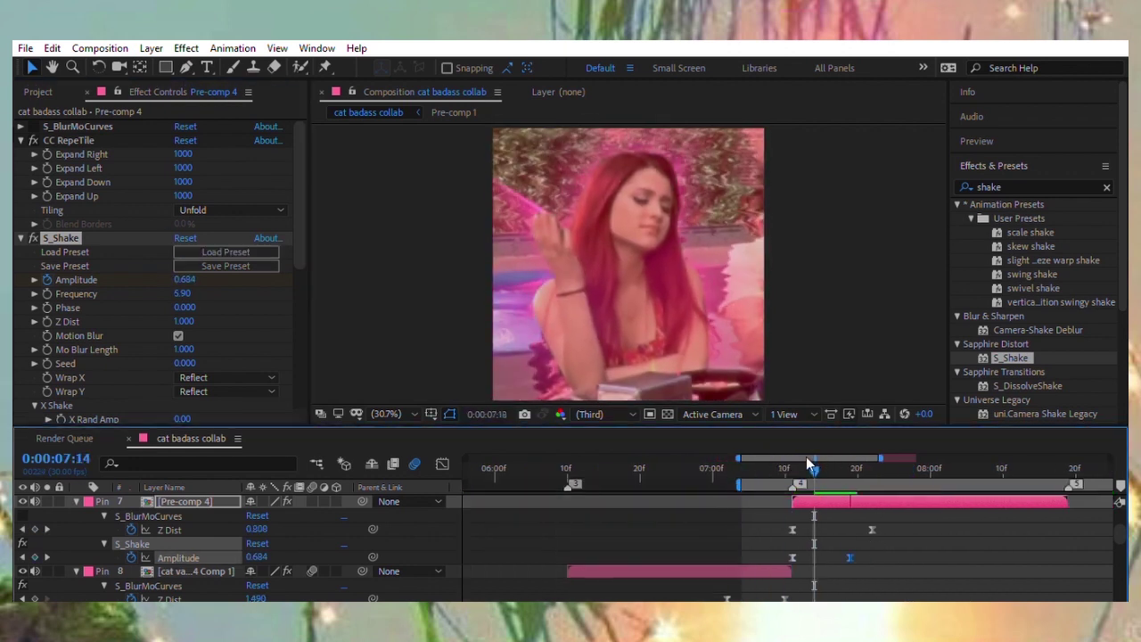
Add Position keyframes to Pre-comp 4 from 7:11 (593.0,592.0) through 7:21.
key(space)
key(p)
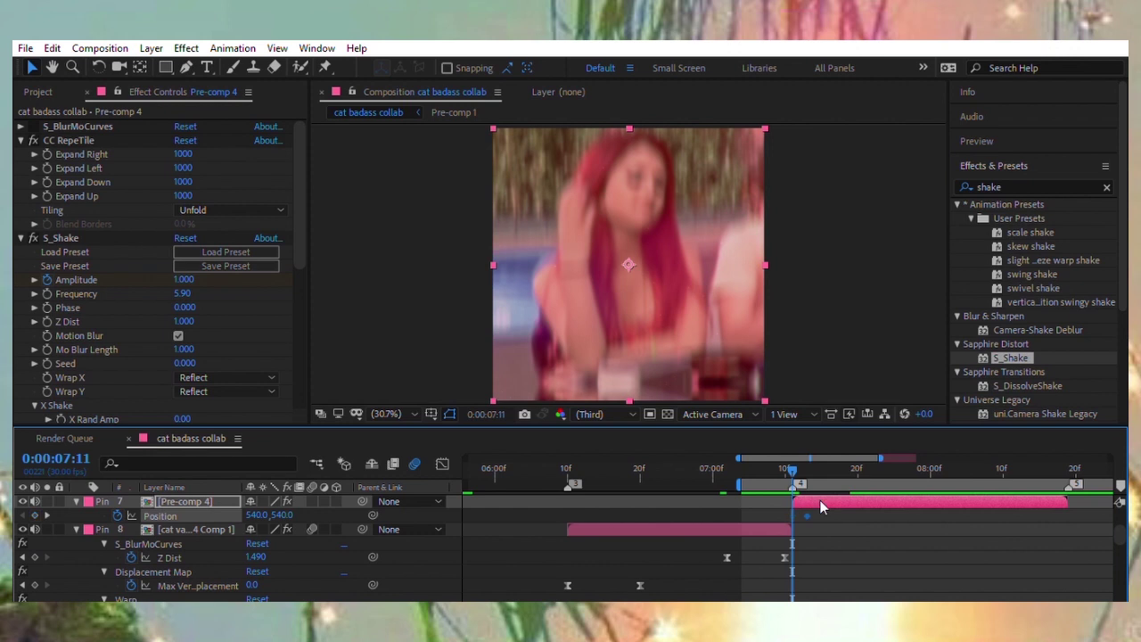
key(Page_Down)
key(Page_Down)
key(Page_Down)
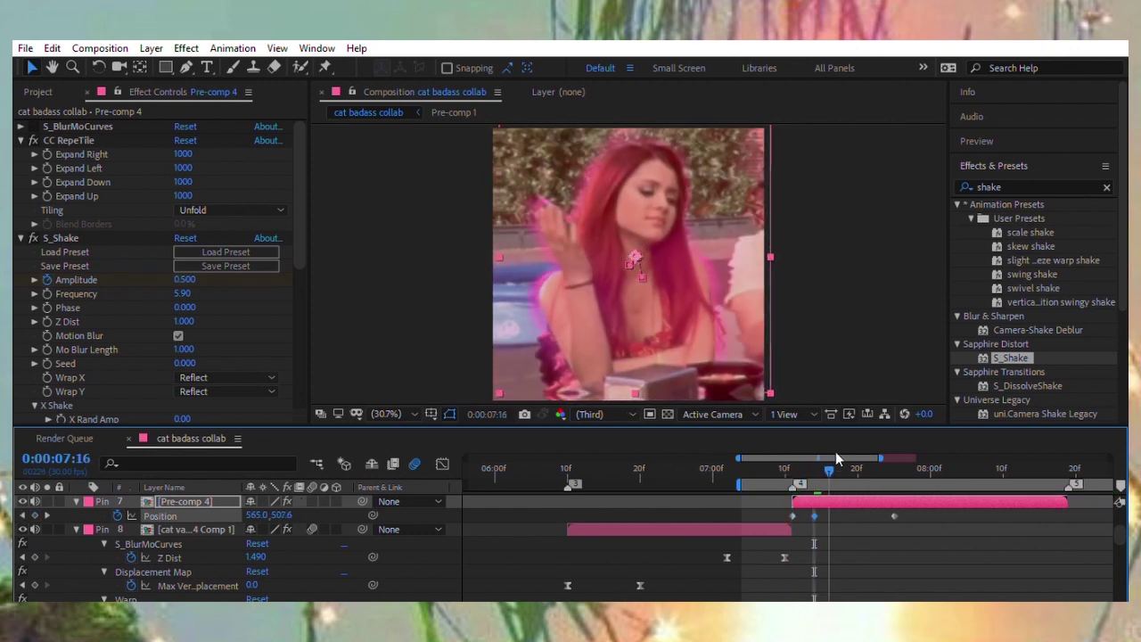
key(Page_Down)
key(Page_Down)
key(Page_Down)
key(alt+shift+p)
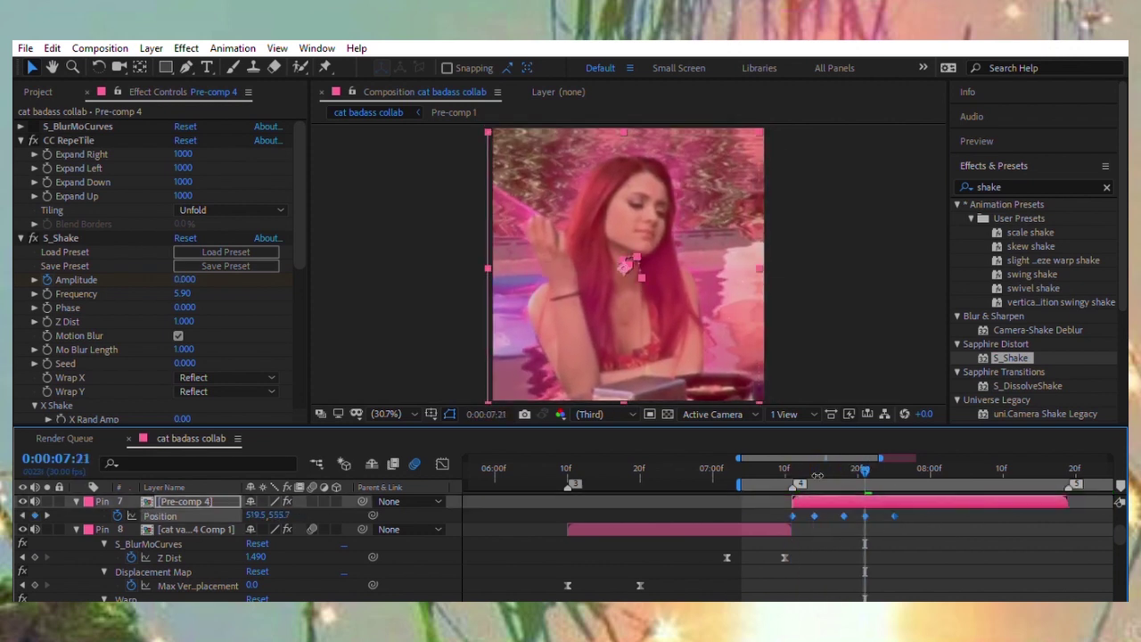
drag(843, 515, 836, 515)
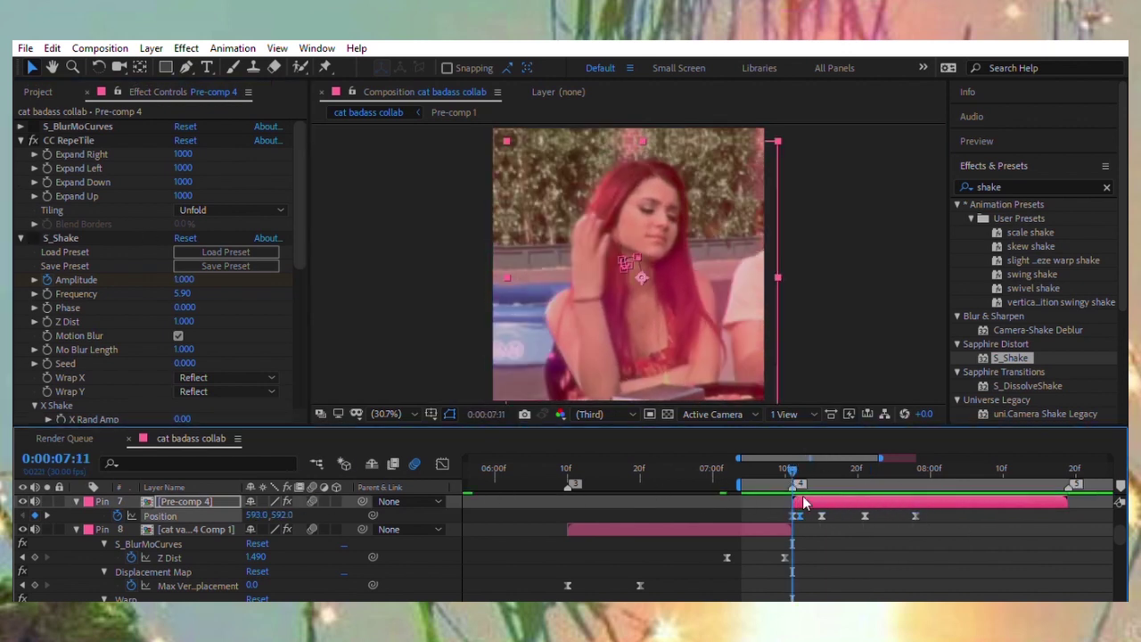
Ease Pre-comp 4's Position speed curve in the Graph Editor and review the slide from 7:11.
key(shift+F3)
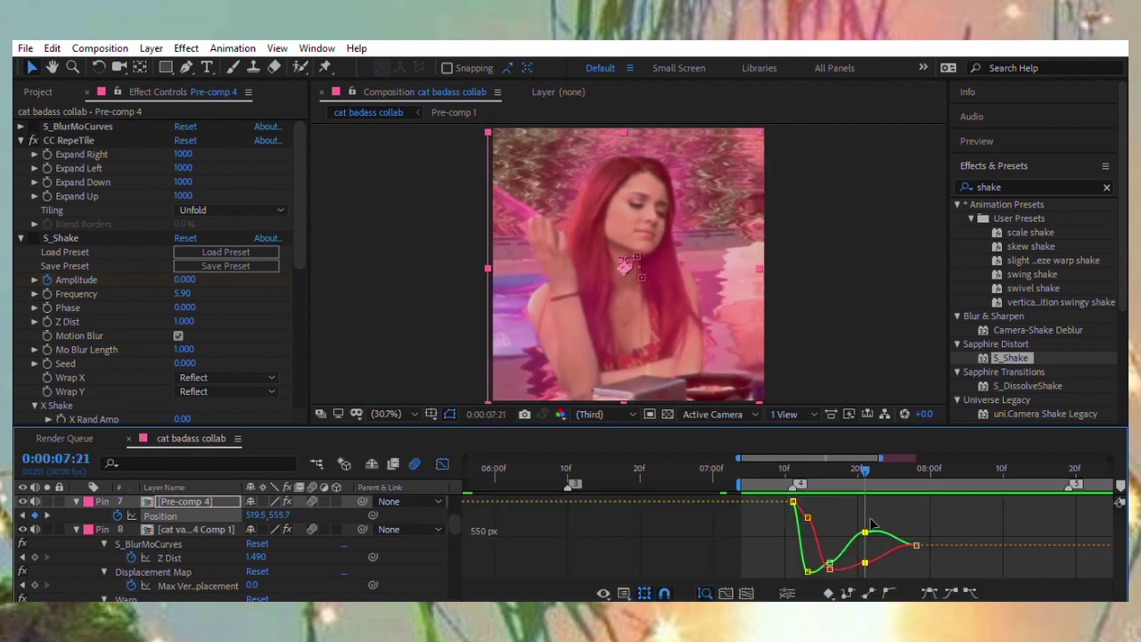
drag(865, 549, 865, 544)
click(792, 469)
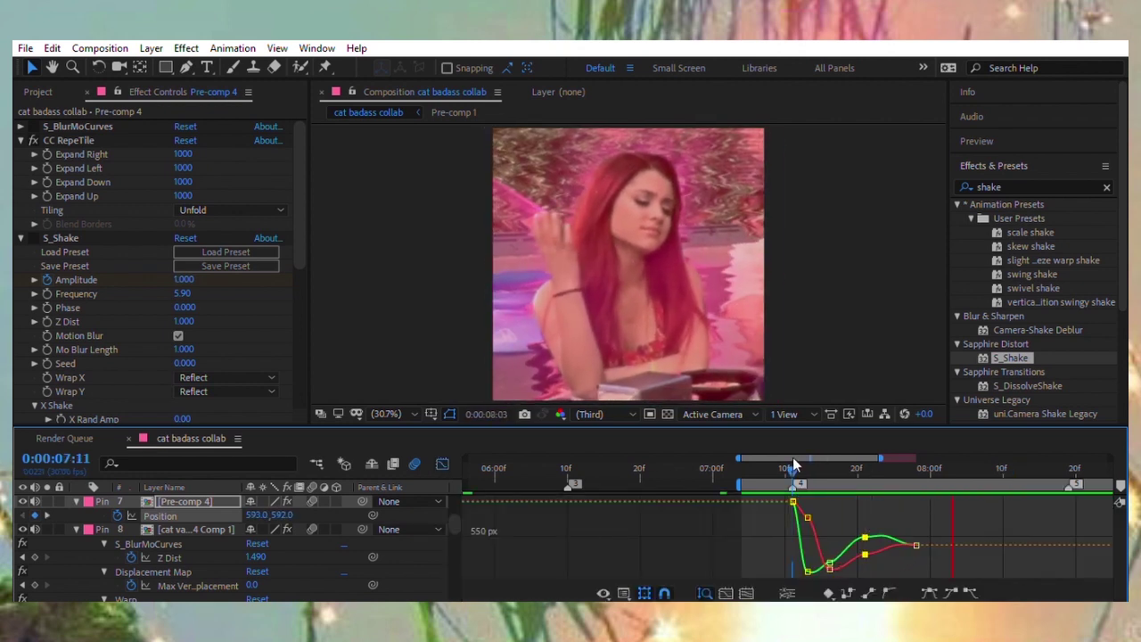
click(756, 467)
key(shift+F3)
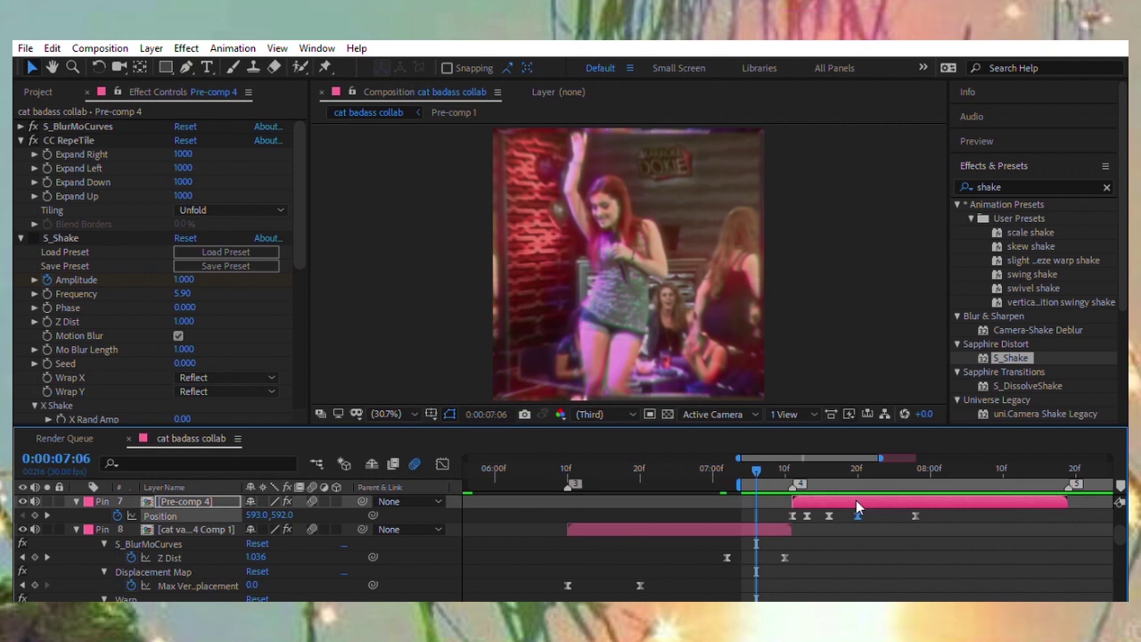
scroll(858, 517, up, 2)
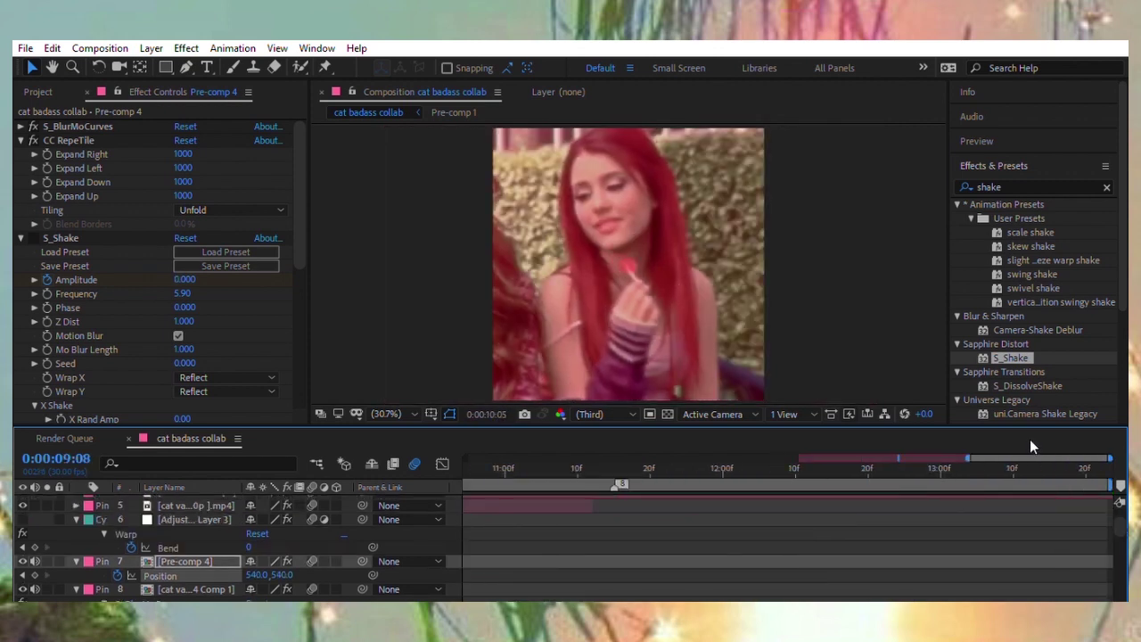
drag(661, 463, 575, 463)
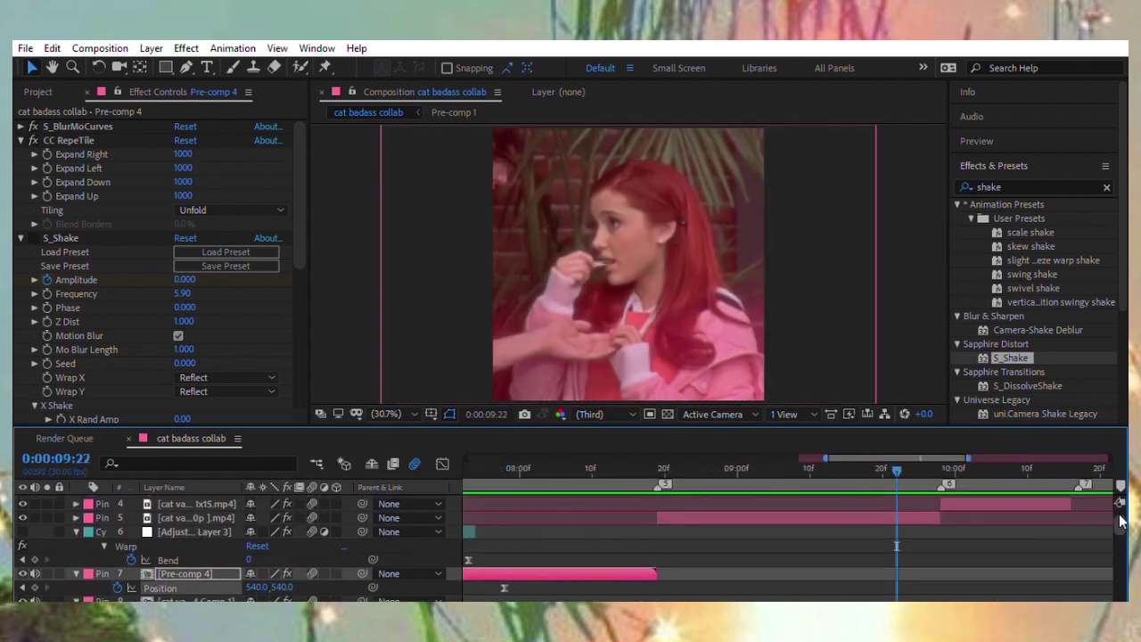
click(837, 525)
click(477, 463)
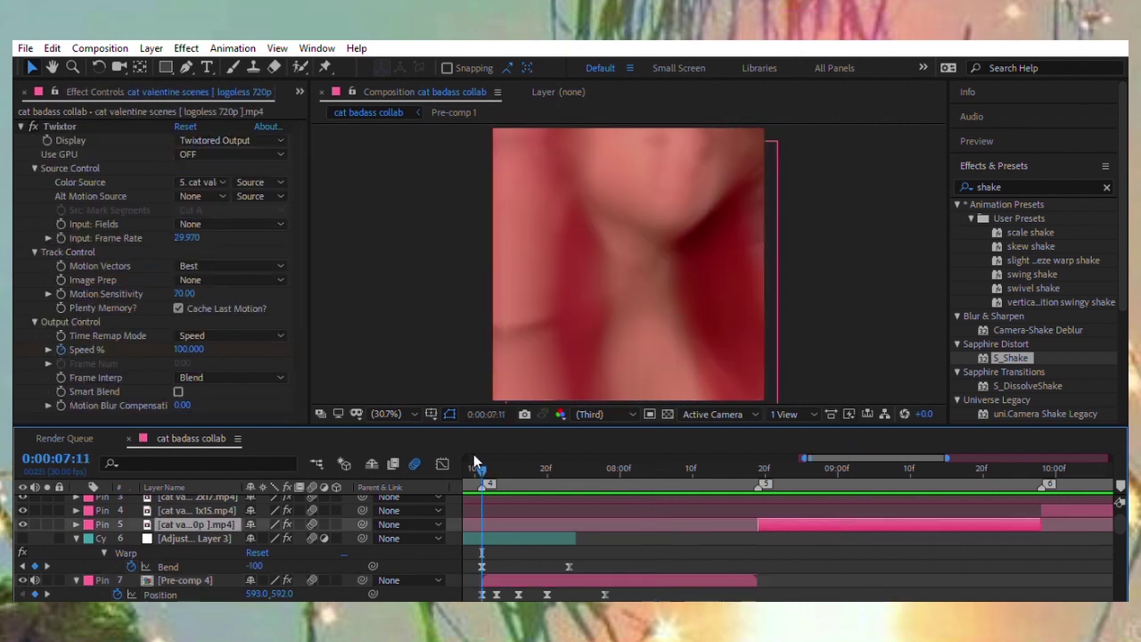
Brighten layer 5 with an upward Curves adjustment.
key(space)
click(498, 580)
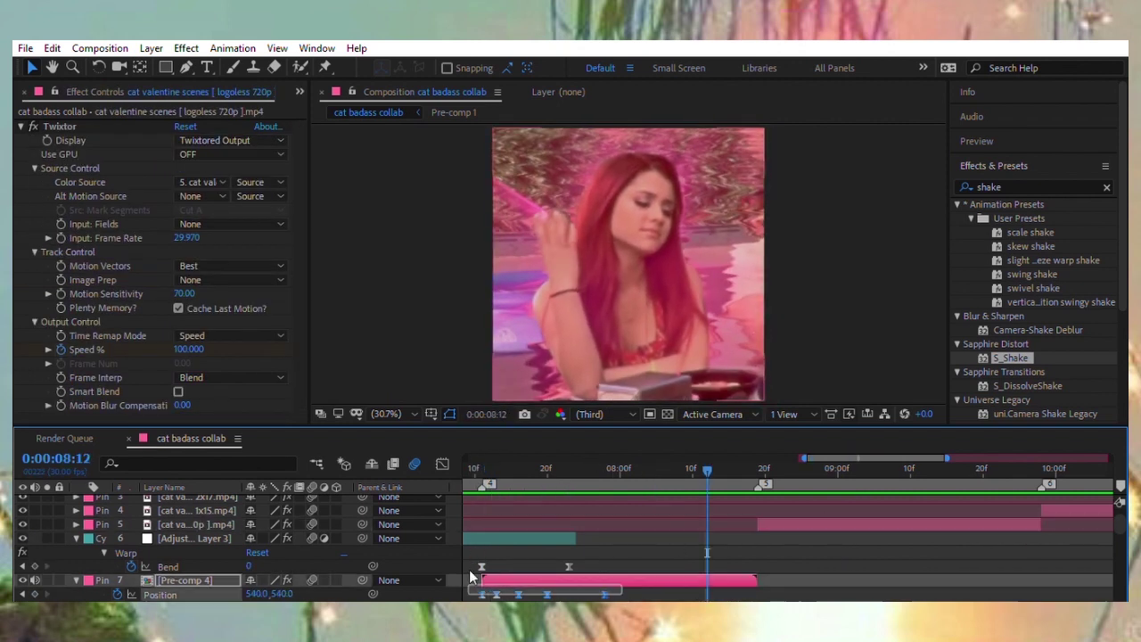
click(759, 468)
click(891, 524)
double_click(1025, 187)
text(curves)
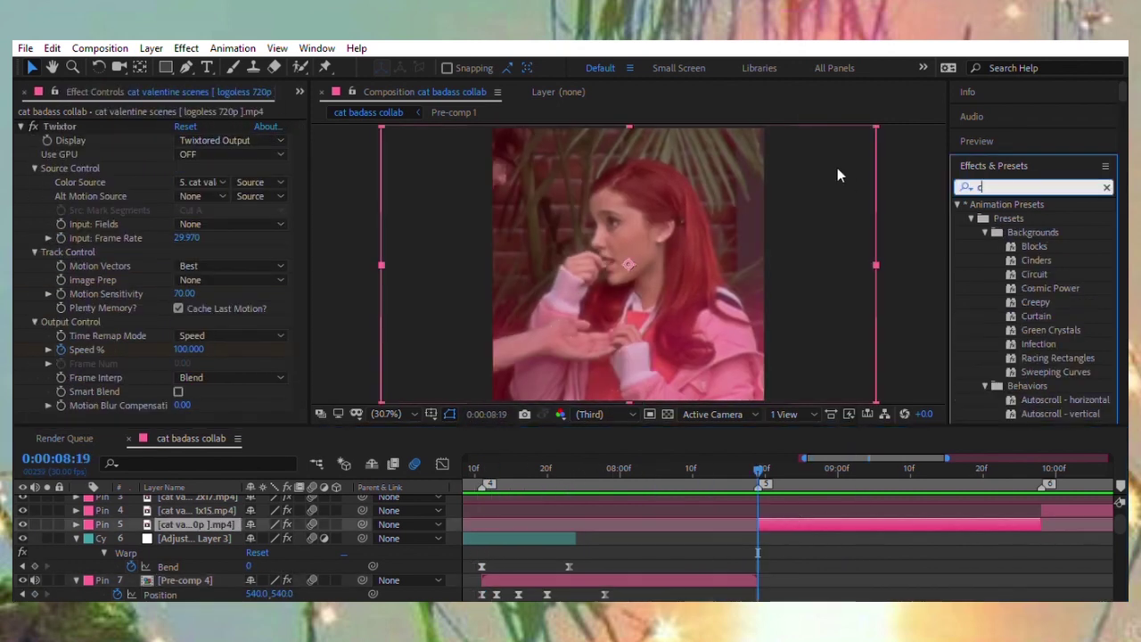
double_click(1007, 274)
drag(149, 294, 134, 263)
Move the overlay clip up and left, set it to Lighten, and scale it to 251%.
click(777, 524)
key(s)
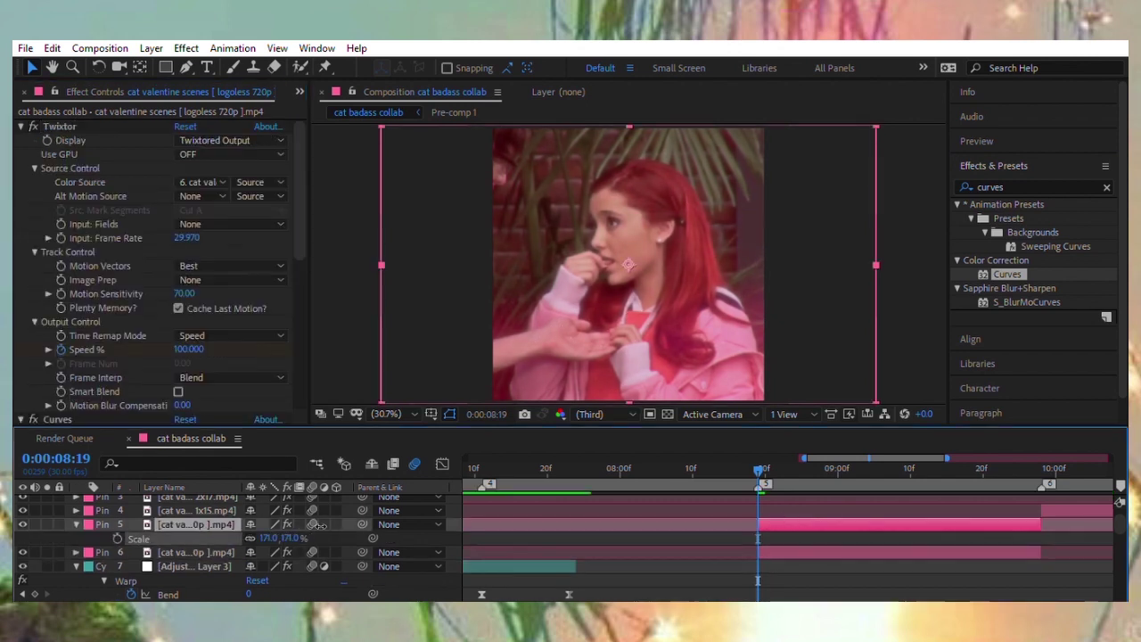
drag(634, 245, 563, 199)
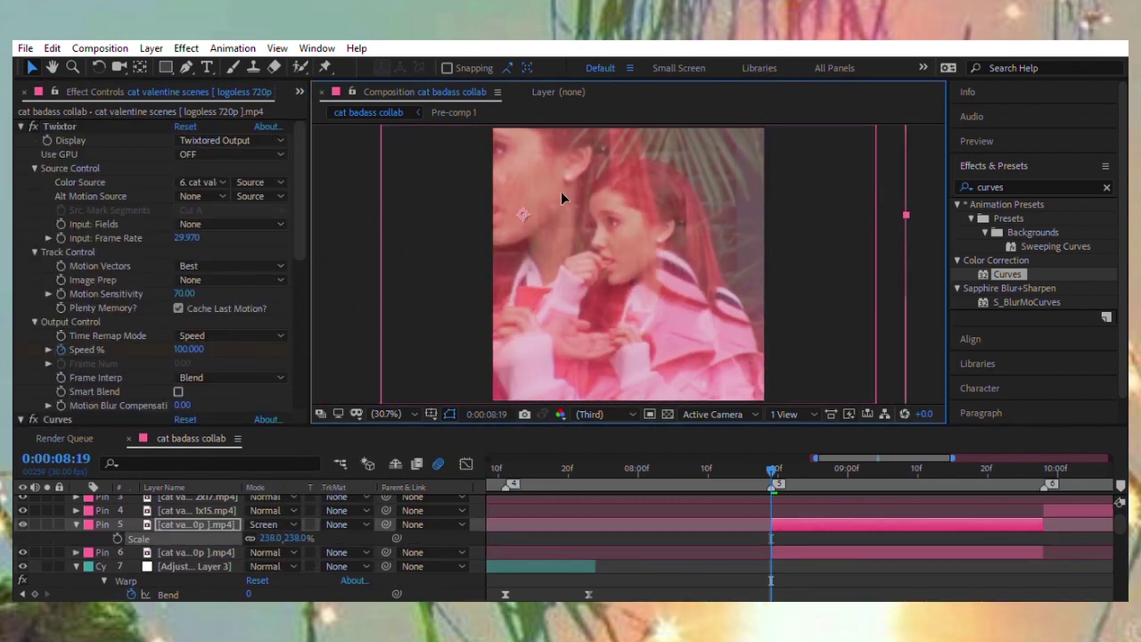
key(p)
key(shift+minus)
key(s)
mouse_move(636, 249)
mouse_down()
mouse_move(852, 258)
mouse_move(826, 259)
mouse_up()
Key out the overlay's darks with Extract, Black Point 121 and a softened edge.
click(954, 179)
drag(1007, 259, 147, 338)
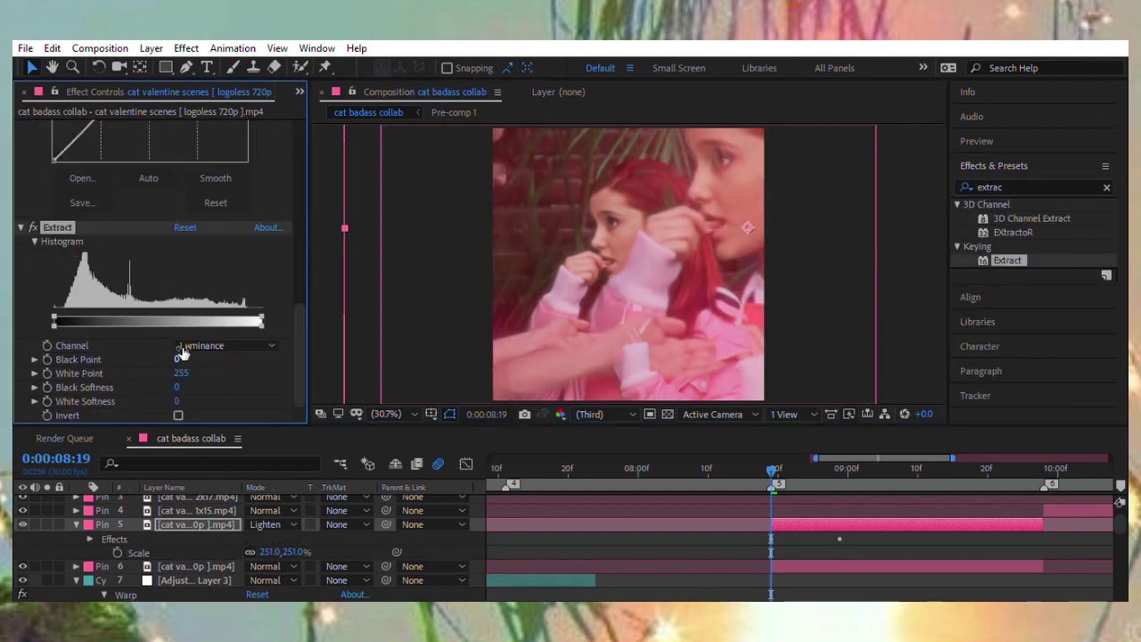
drag(731, 131, 568, 118)
drag(594, 221, 560, 228)
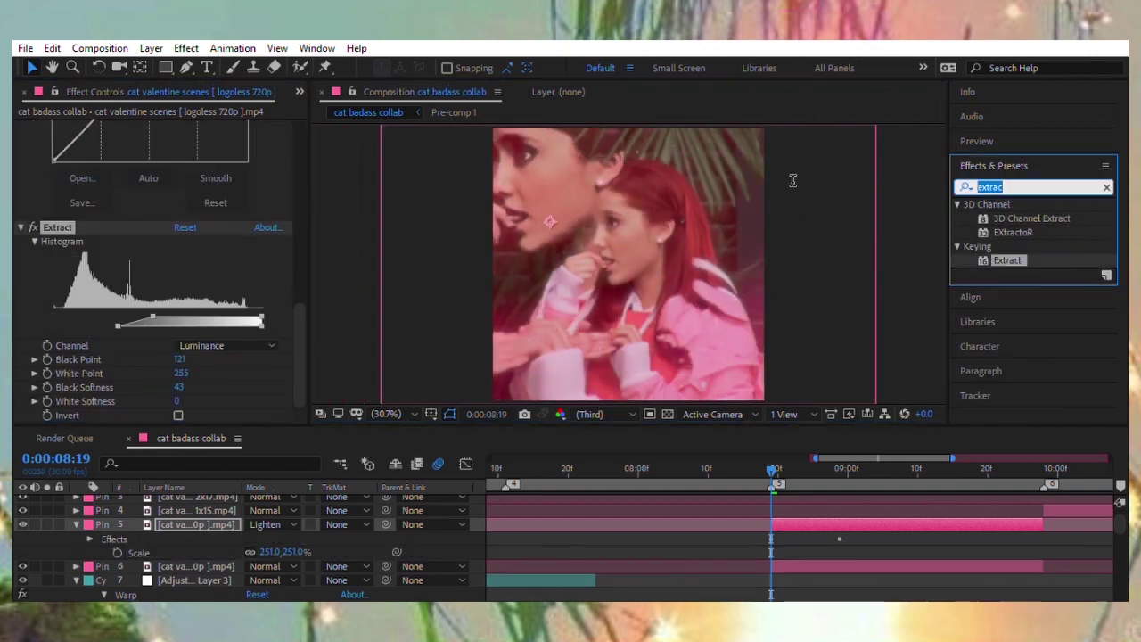
Colorize the overlay pink with Hue/Saturation and precompose it as Pre-comp 5.
click(1025, 187)
text(hue)
double_click(1039, 288)
click(178, 374)
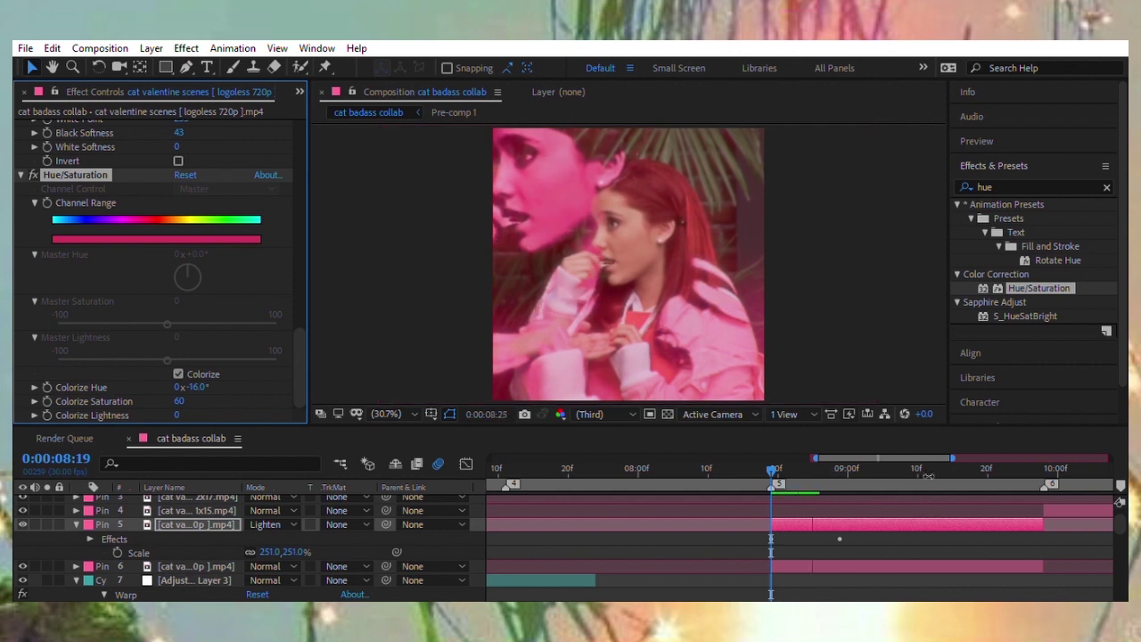
key(ctrl+shift+c)
key(Return)
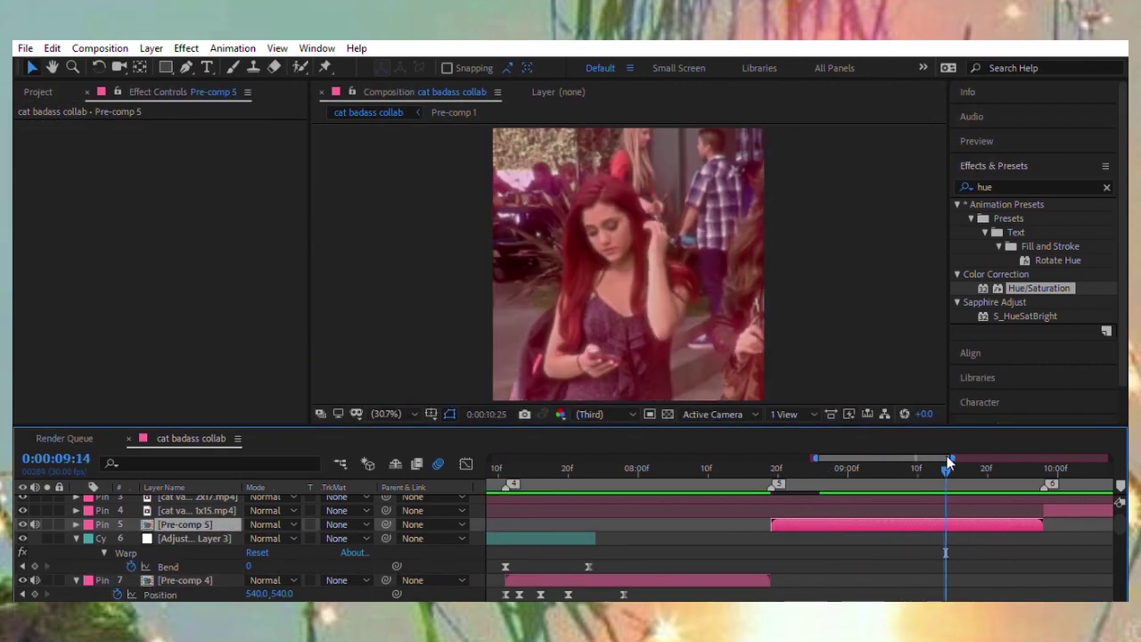
Apply S_Shake to Pre-comp 5 with motion blur on and Amplitude raised to 1.83.
drag(615, 463, 771, 467)
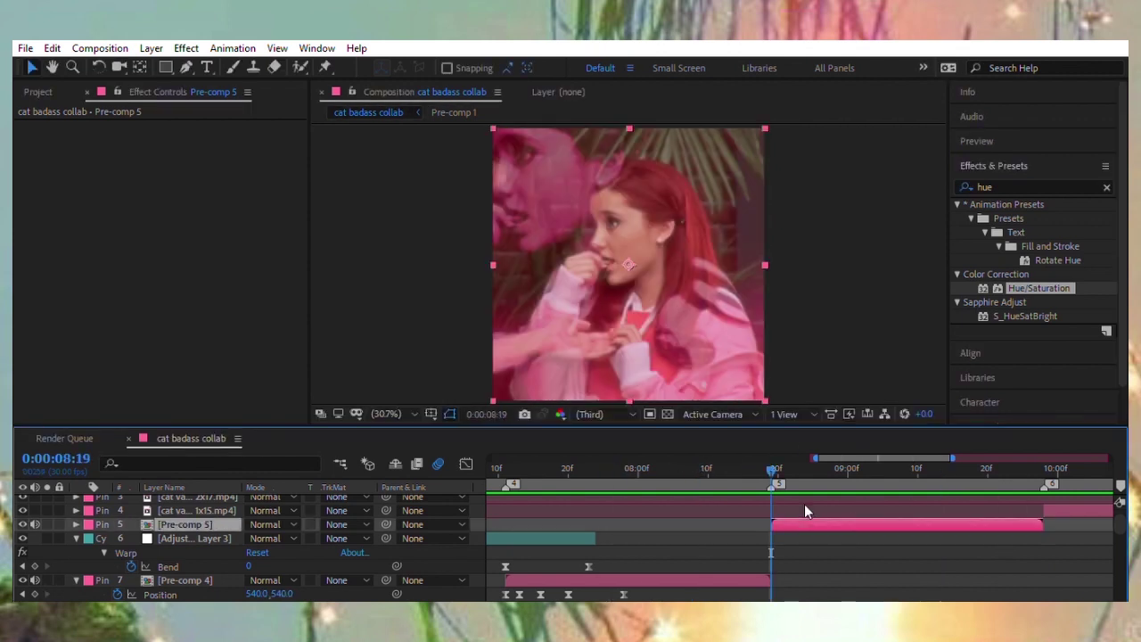
key(BackSpace)
key(BackSpace)
key(BackSpace)
text(shake)
drag(1012, 358, 195, 283)
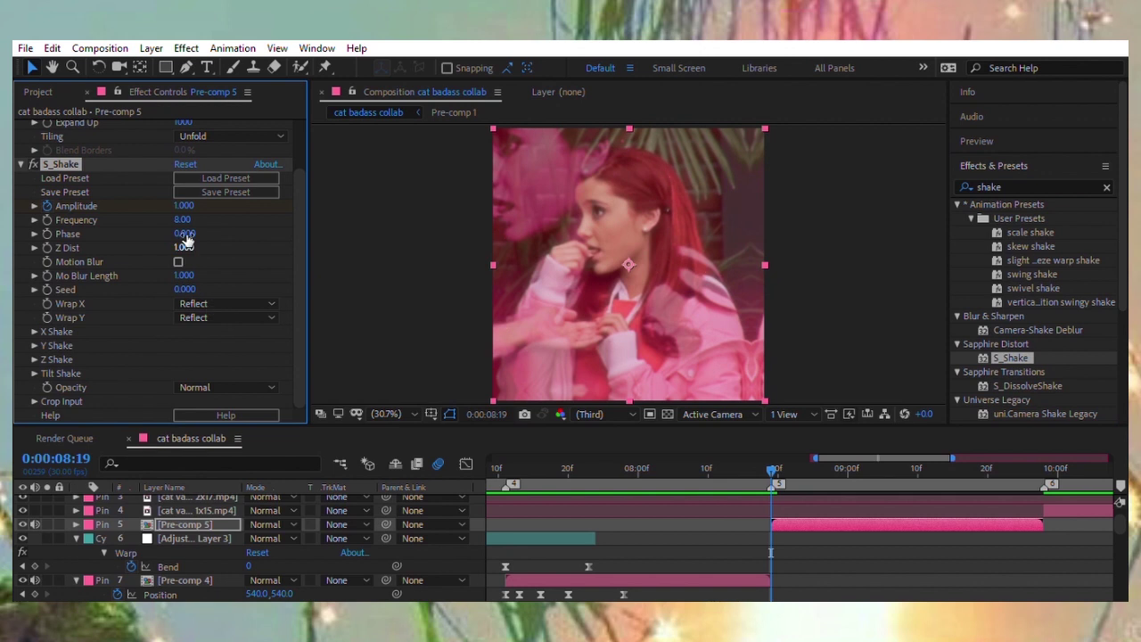
click(178, 261)
key(space)
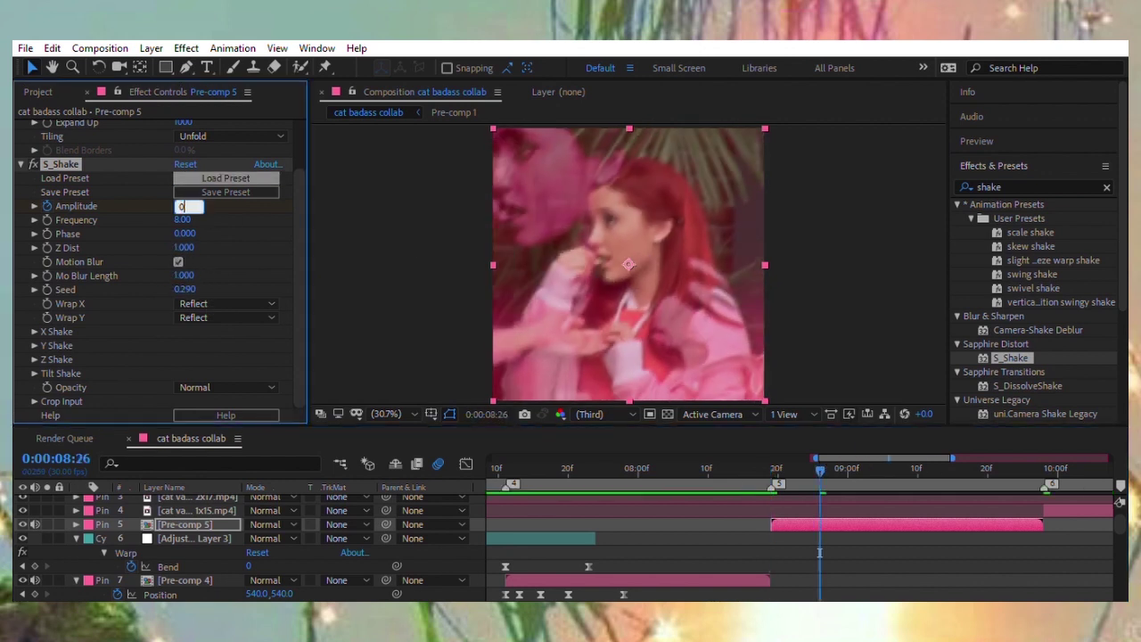
drag(185, 205, 195, 204)
Apply the saved scale shake preset to Pre-comp 5, check its Scale Width keyframes, and add Null 3.
text(wa)
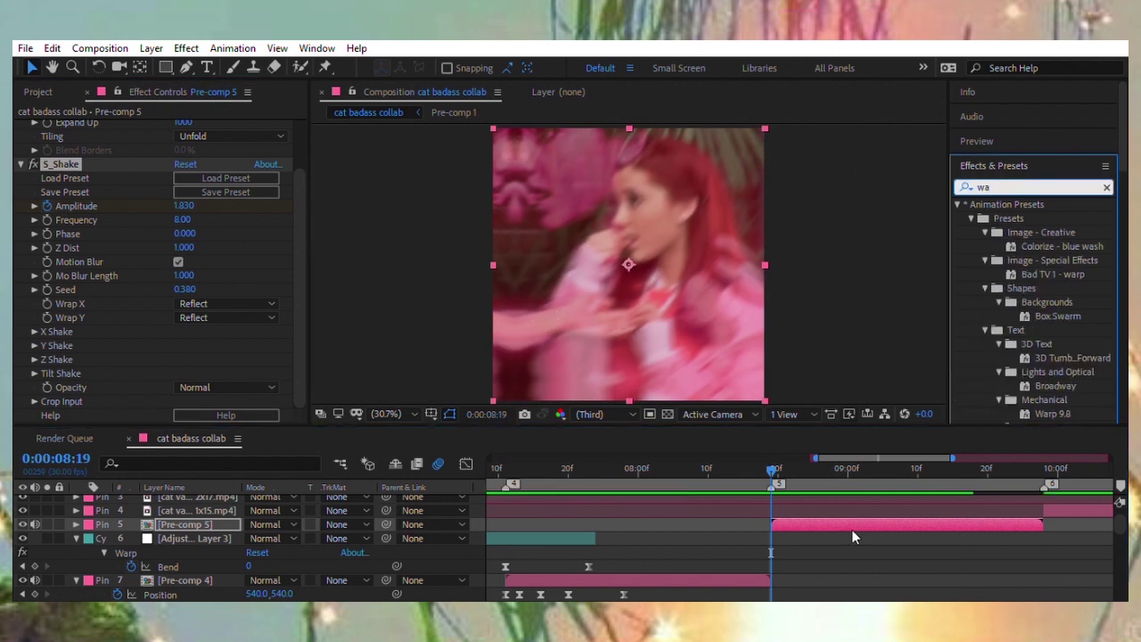
click(972, 219)
double_click(1030, 246)
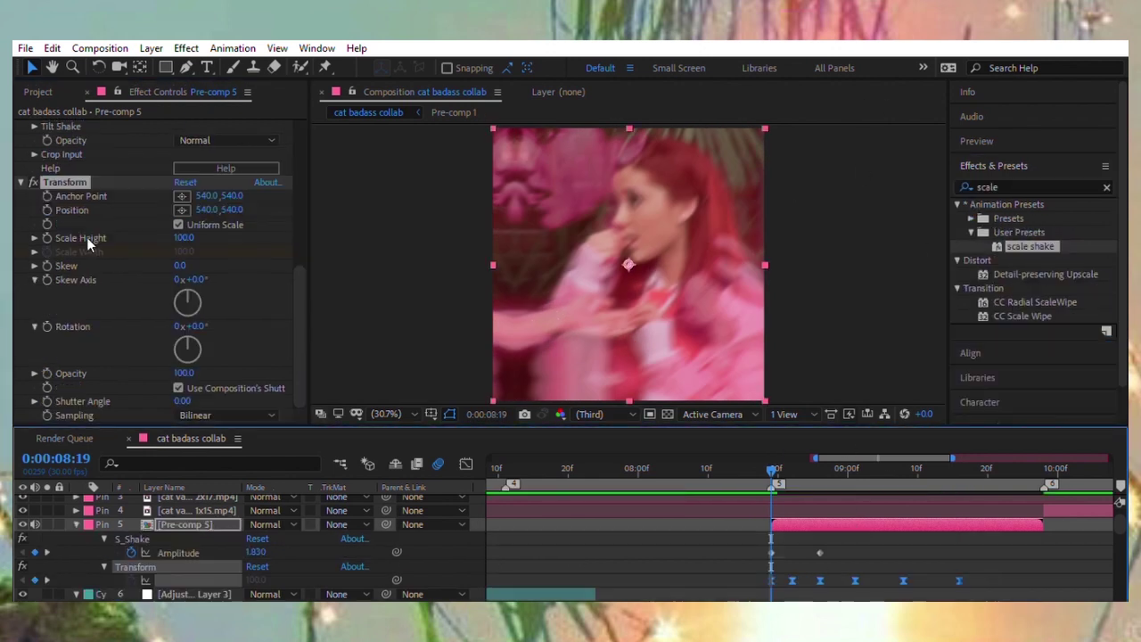
click(336, 597)
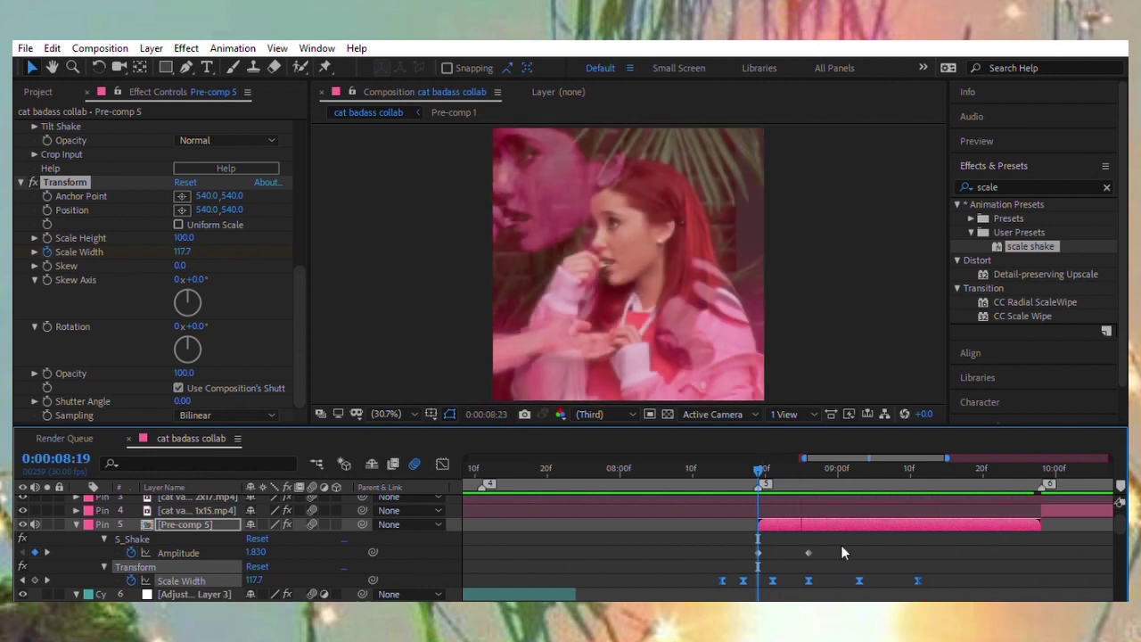
click(740, 470)
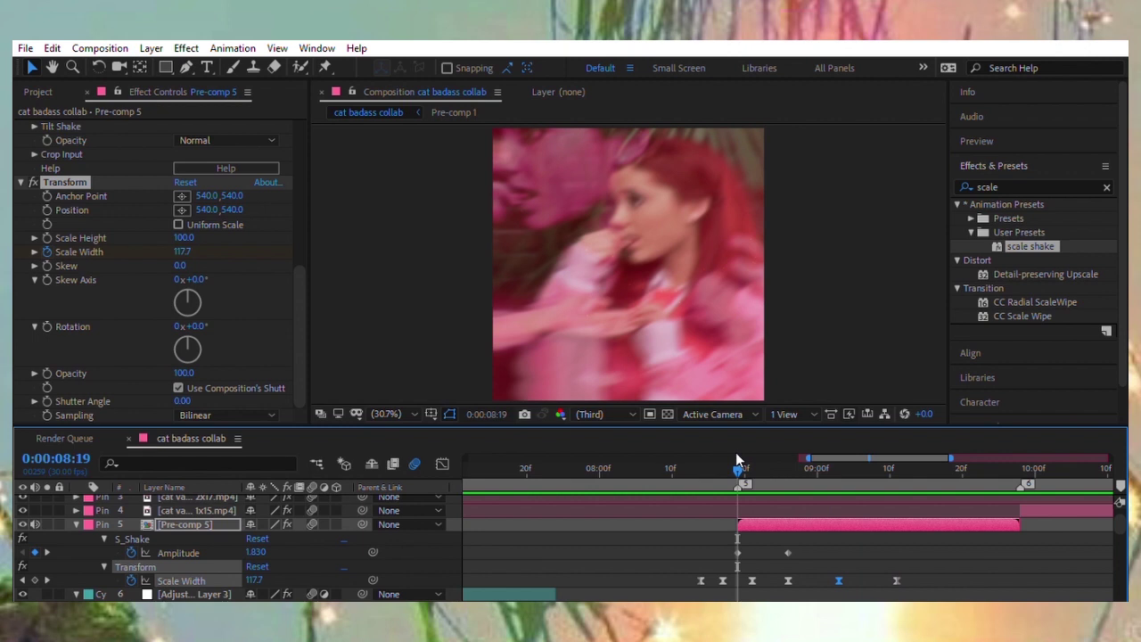
click(831, 471)
drag(909, 588, 695, 575)
drag(733, 468, 650, 465)
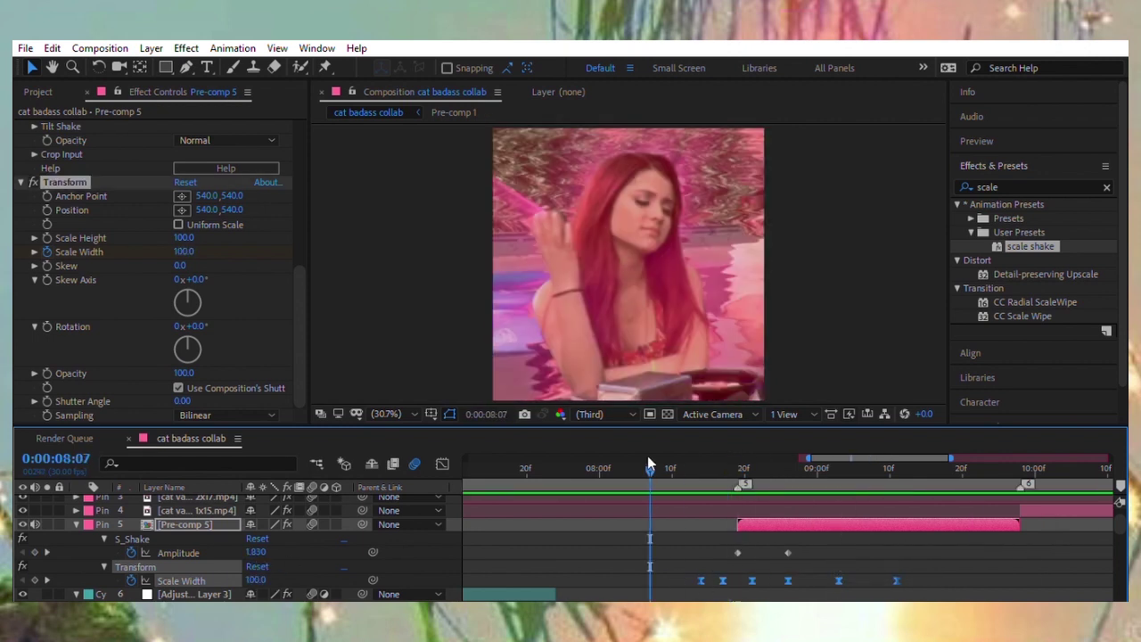
key(u)
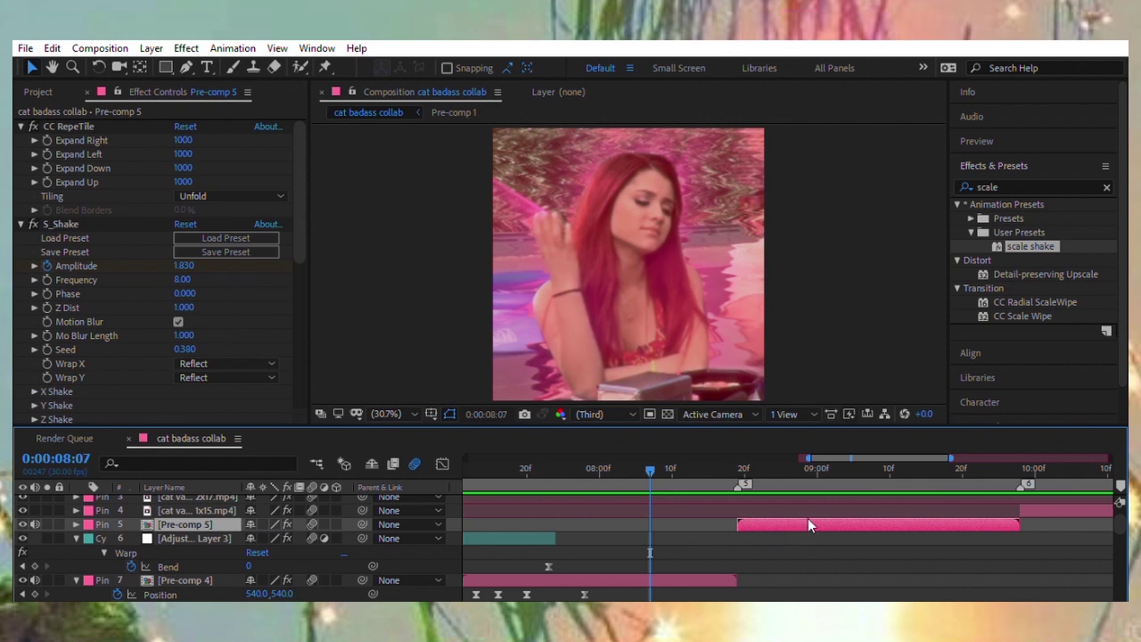
key(ctrl+alt+shift+y)
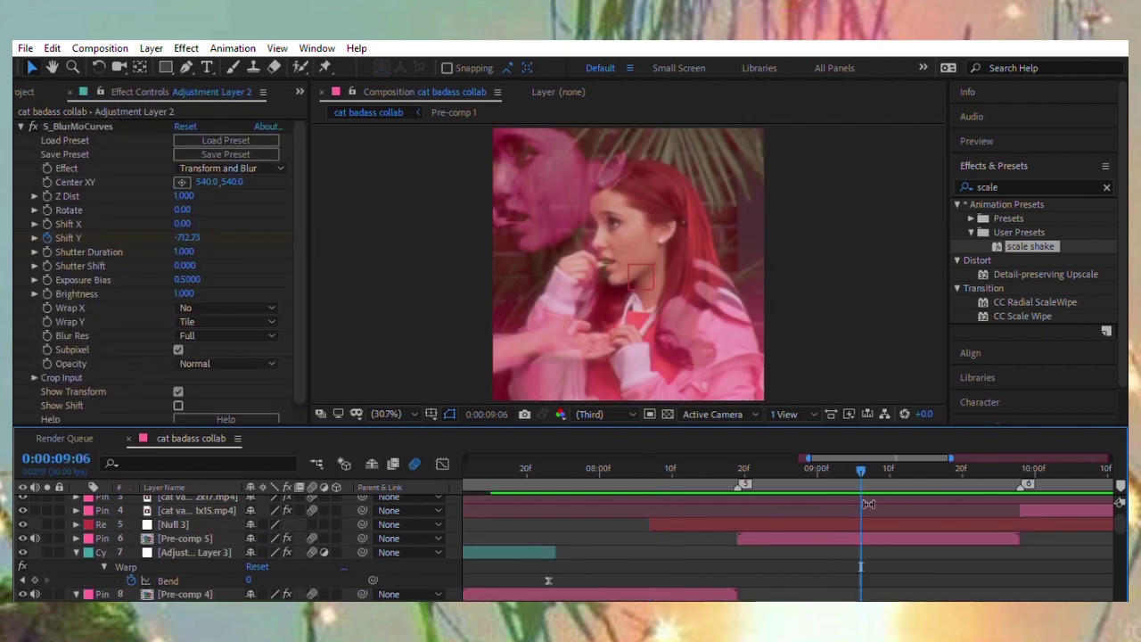
Parent Pre-comp 4 and Pre-comp 5 to Null 3.
click(802, 525)
click(670, 468)
key(alt+shift+r)
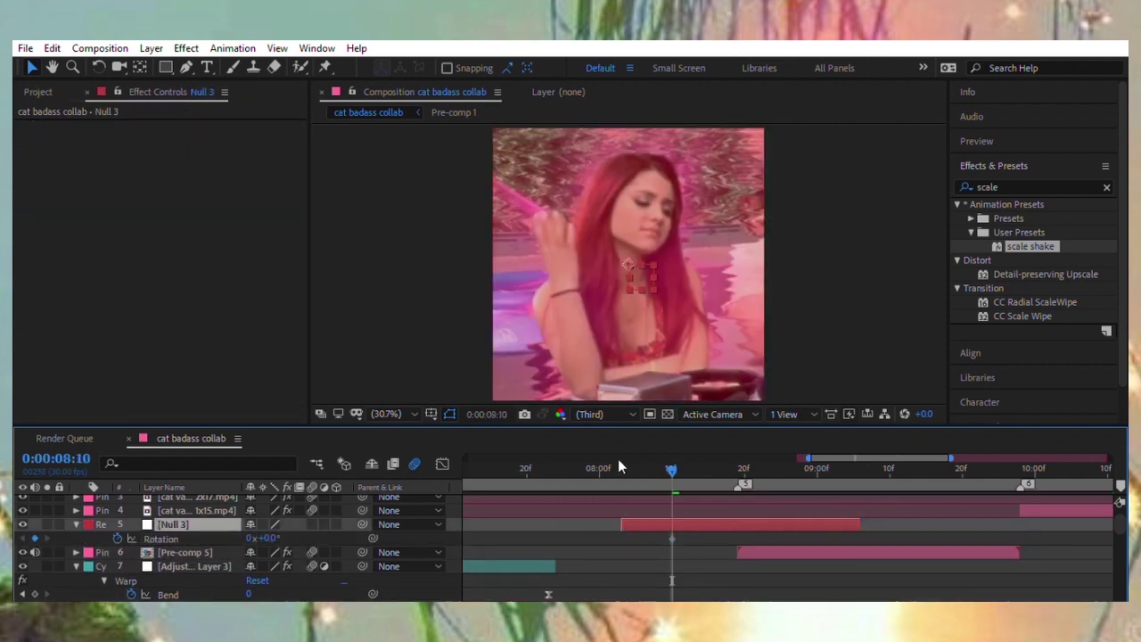
click(76, 566)
click(223, 581)
key(p)
drag(362, 552, 192, 519)
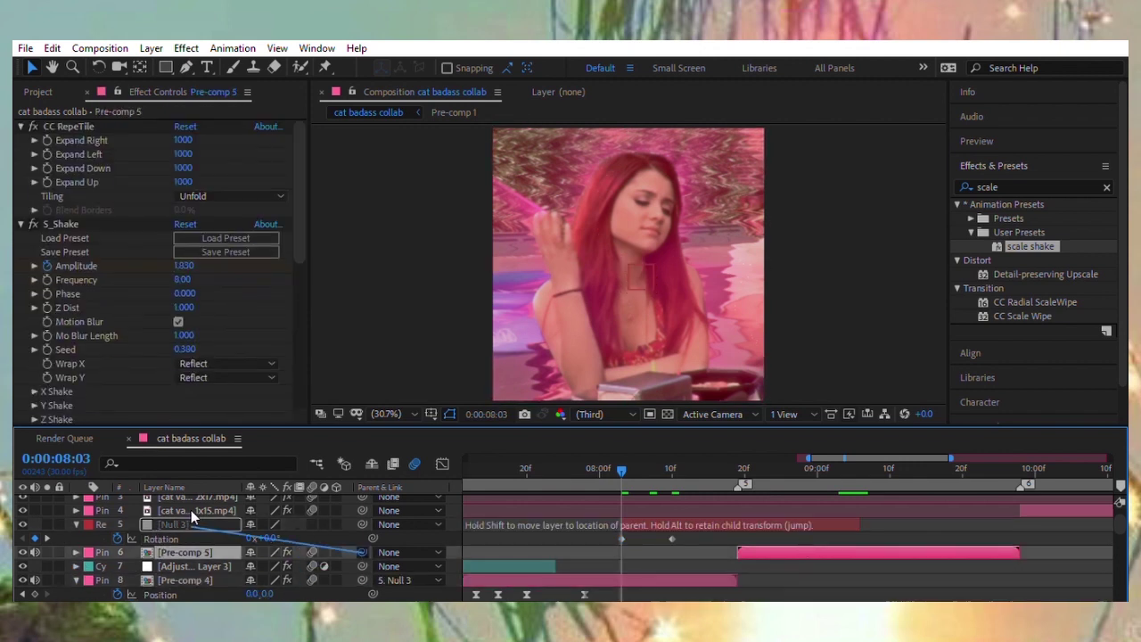
Keyframe Null 3's rotation (+76°, -53°) and scale (200%, 106.4% at 8:10) for the spin-zoom.
click(818, 528)
click(861, 470)
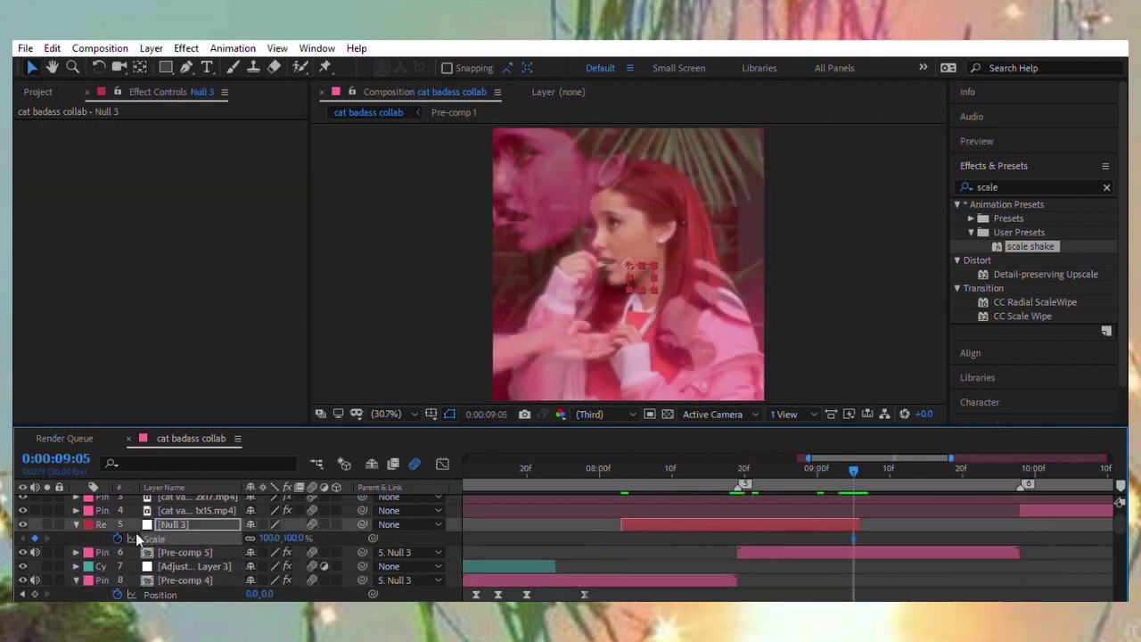
key(shift+r)
click(621, 467)
drag(267, 566, 379, 530)
click(737, 467)
mouse_move(267, 552)
mouse_down()
mouse_move(320, 552)
mouse_move(214, 566)
mouse_move(183, 552)
mouse_up()
key(j)
key(j)
drag(294, 543, 578, 552)
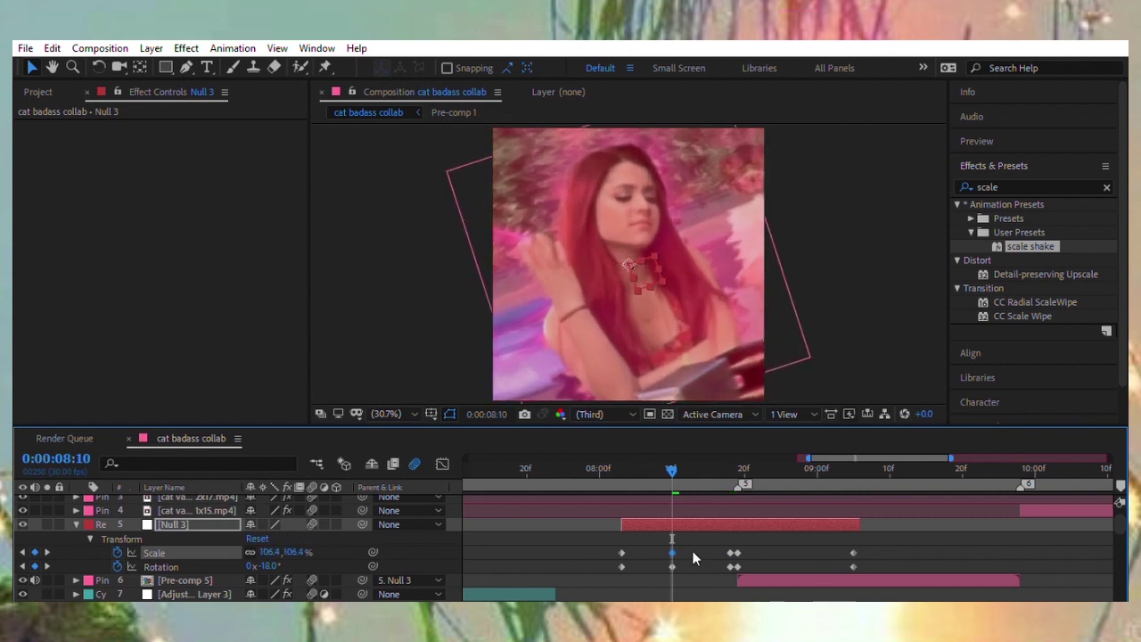
Sharpen Null 3's speed curve so it spikes around 8:18, then preview the transition.
key(shift+F3)
click(731, 470)
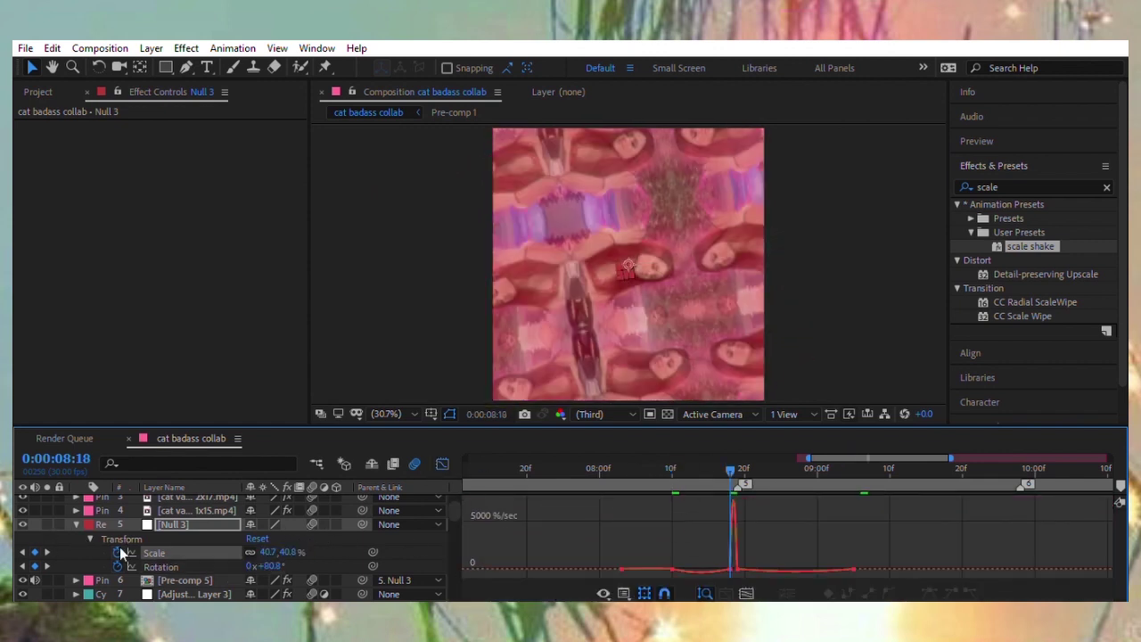
drag(735, 490, 738, 514)
key(space)
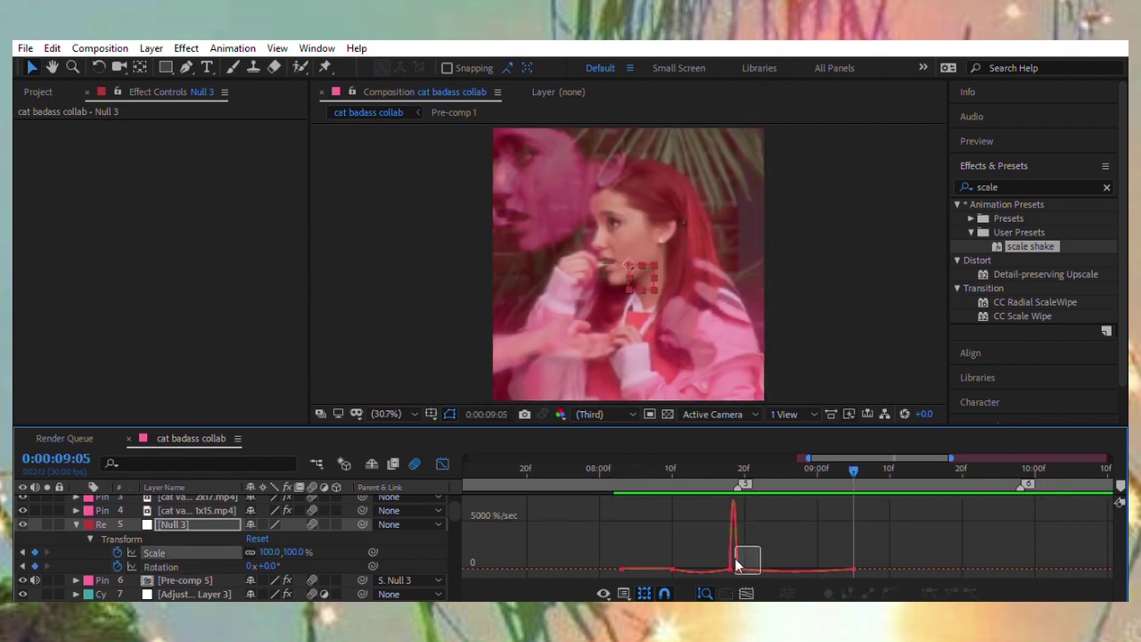
click(621, 458)
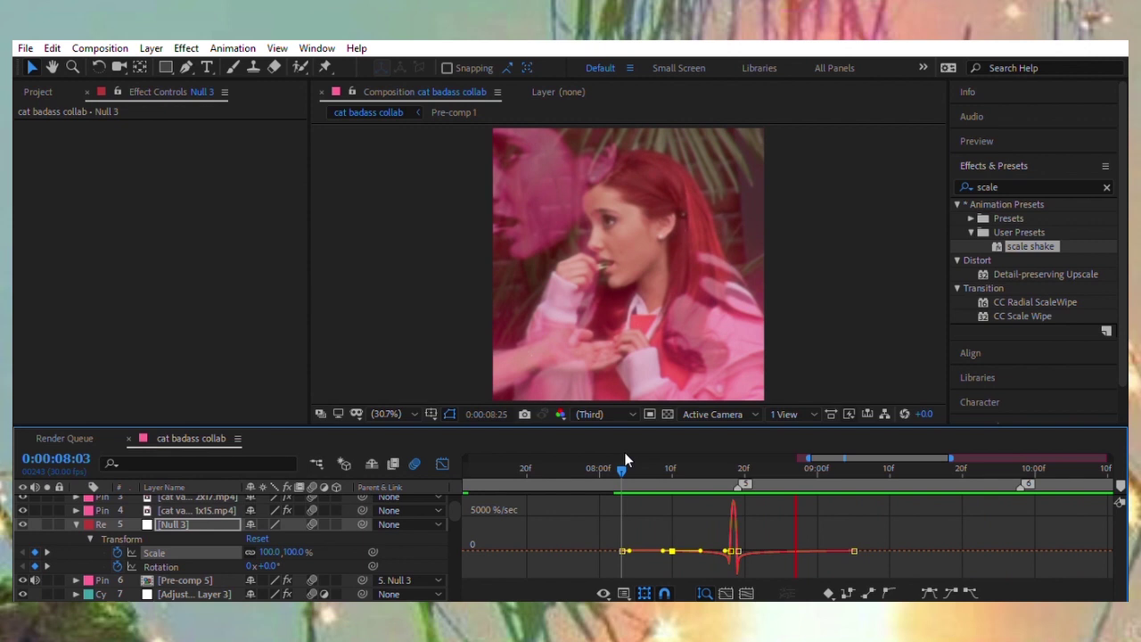
click(442, 463)
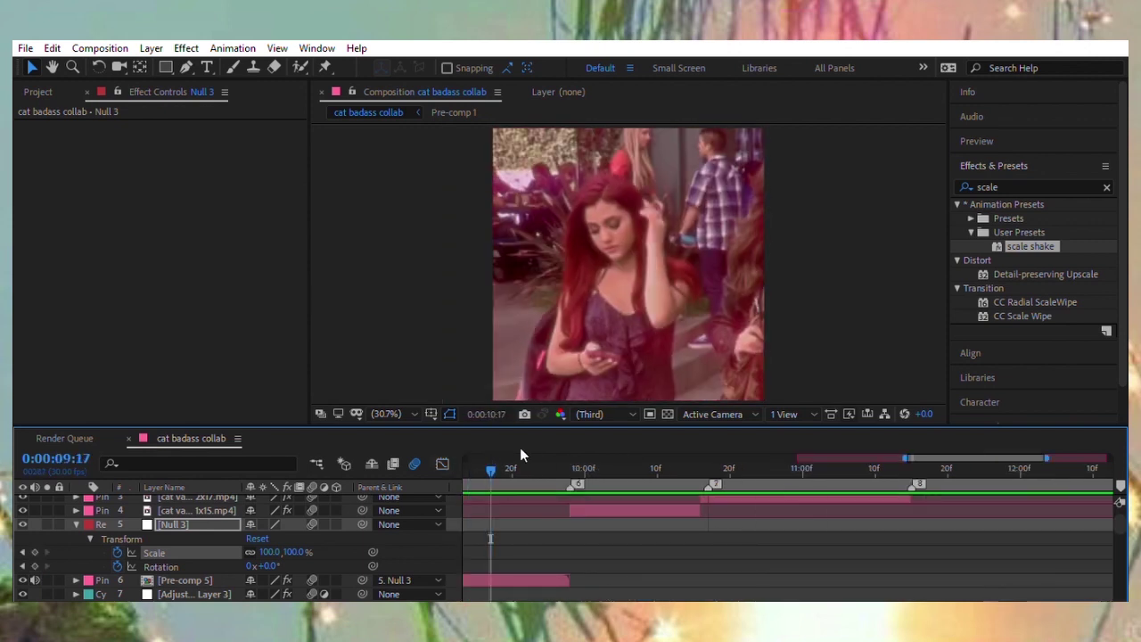
Apply S_WarpChroma to Pre-comp 5 with From Shift X 490 and preview the chroma warp from 9:19.
click(504, 453)
key(ctrl+Down)
text(warpc)
double_click(1024, 219)
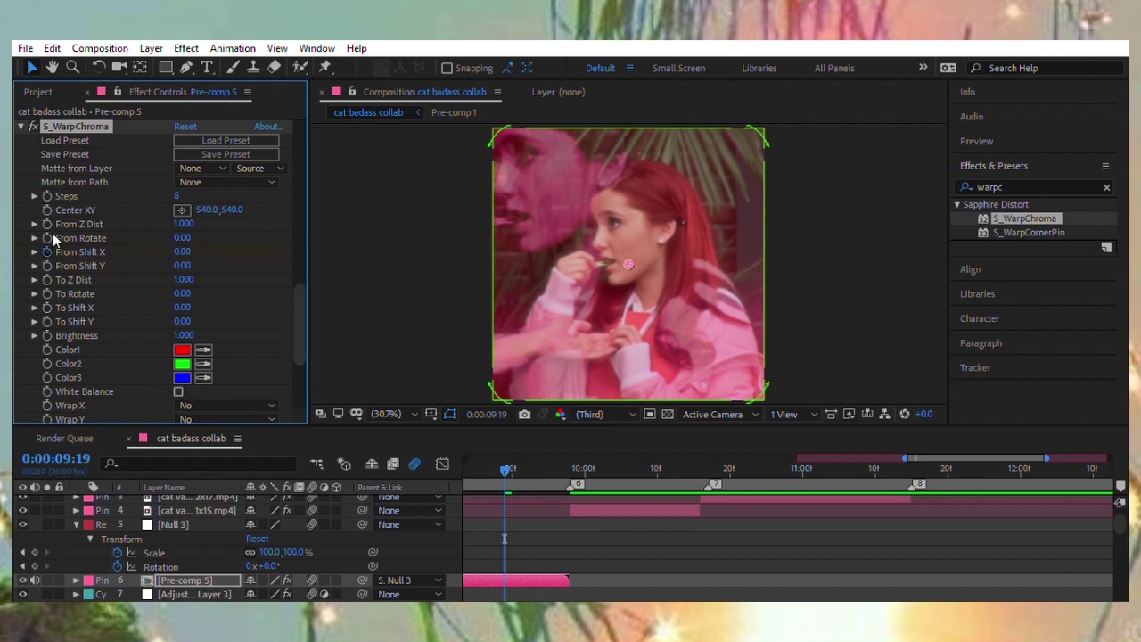
drag(181, 252, 233, 239)
scroll(589, 573, down, 3)
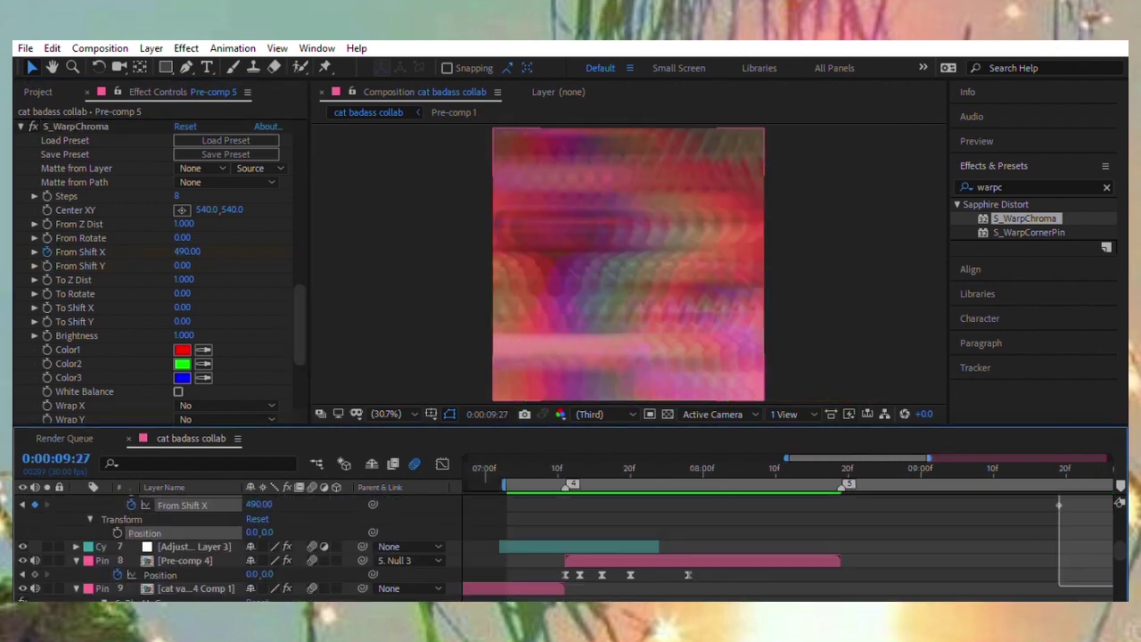
key(u)
key(shift+F3)
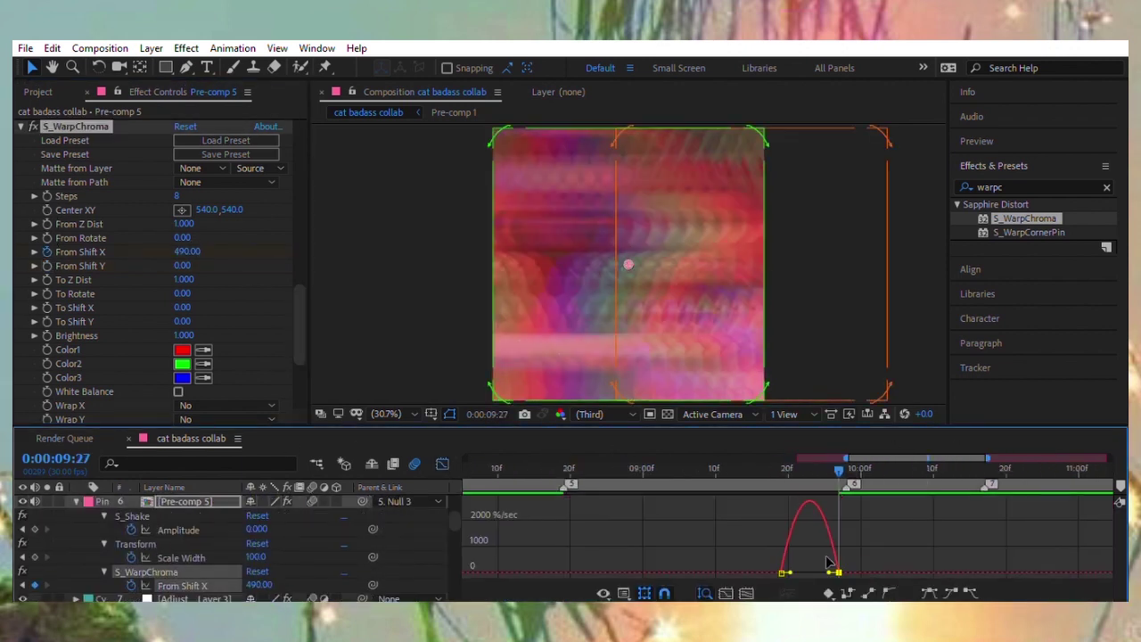
click(782, 467)
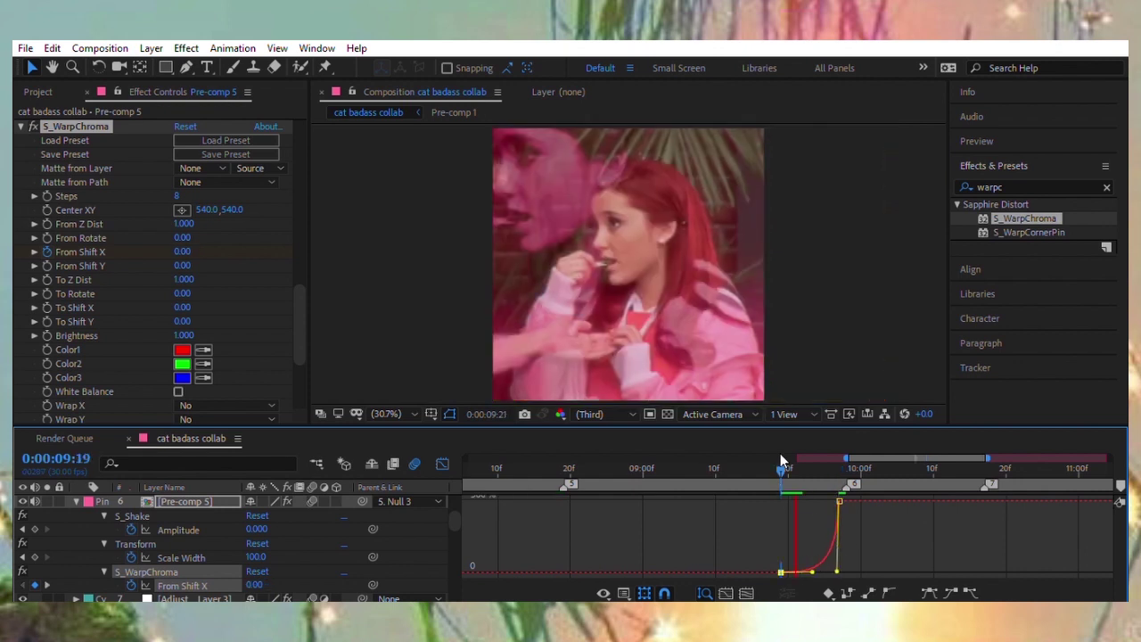
key(space)
key(space)
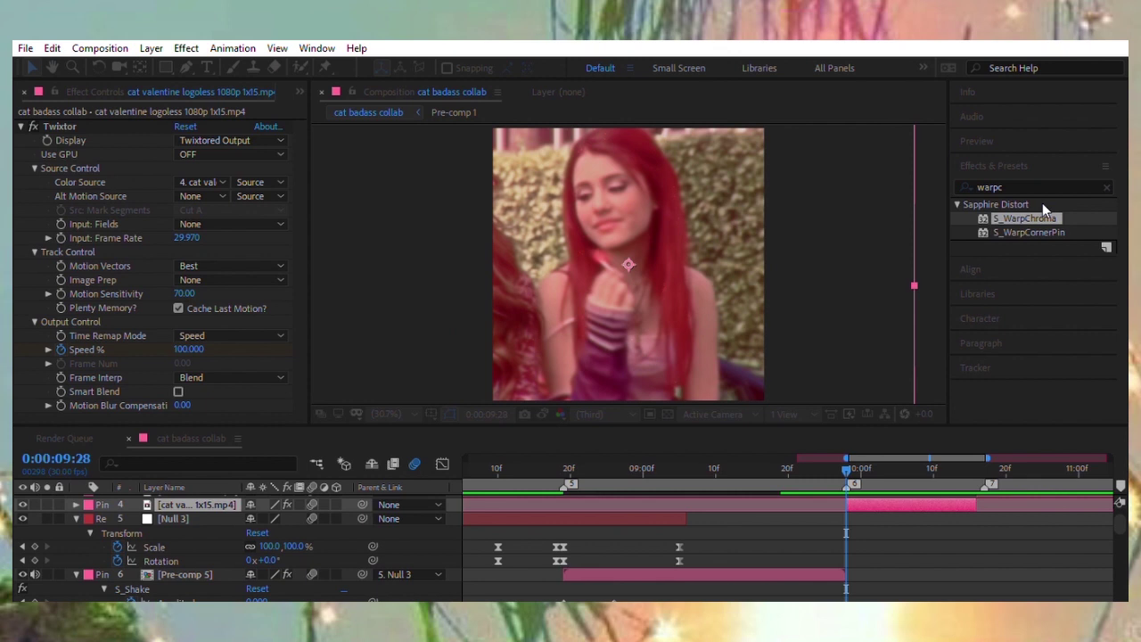
Add S_WarpChroma and CC RepeTile to the next clip and check its From Shift X easing.
double_click(1025, 218)
text(repe)
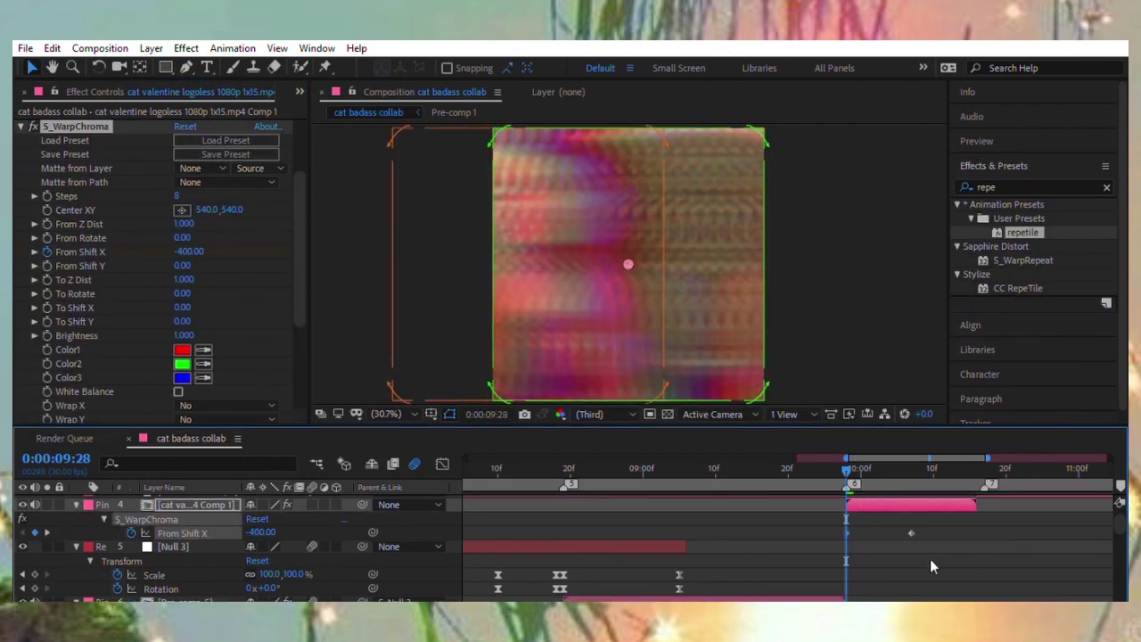
key(shift+F3)
drag(831, 472, 790, 468)
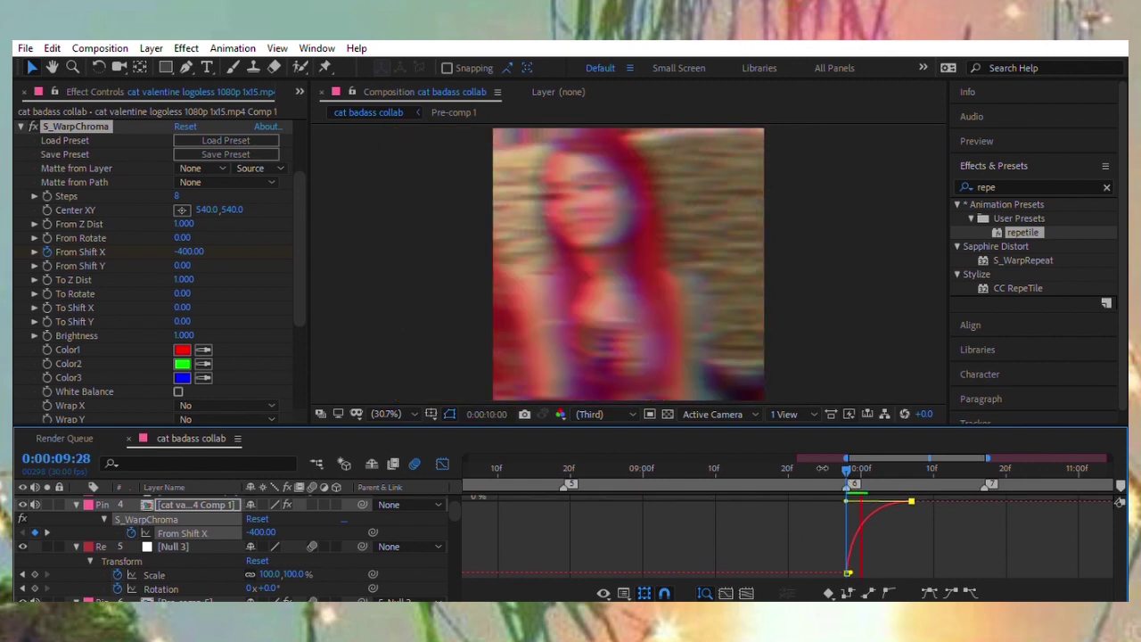
drag(796, 467, 788, 468)
key(shift+F3)
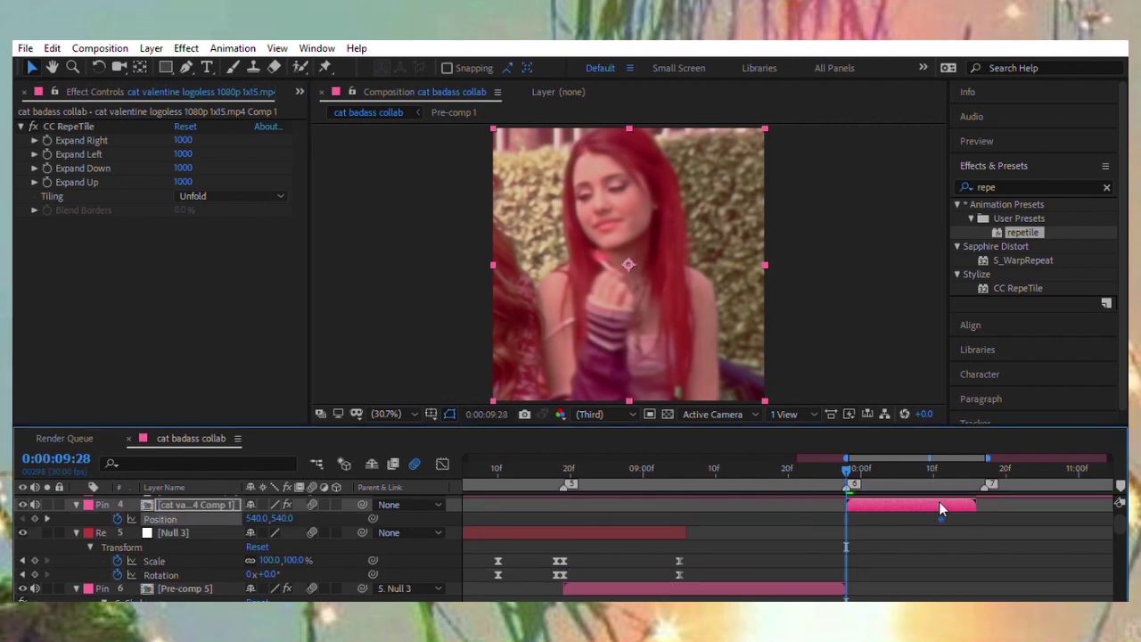
Sharpen the easing of the Position slide-in from 238 to 540.
key(shift+F3)
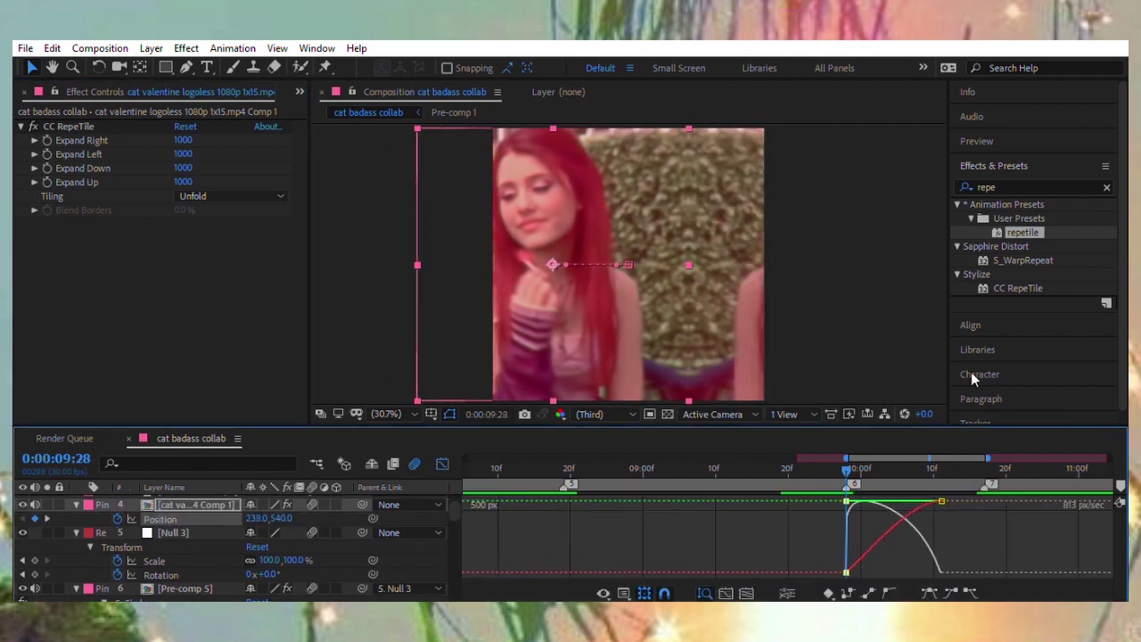
drag(927, 561, 892, 572)
key(ctrl+5)
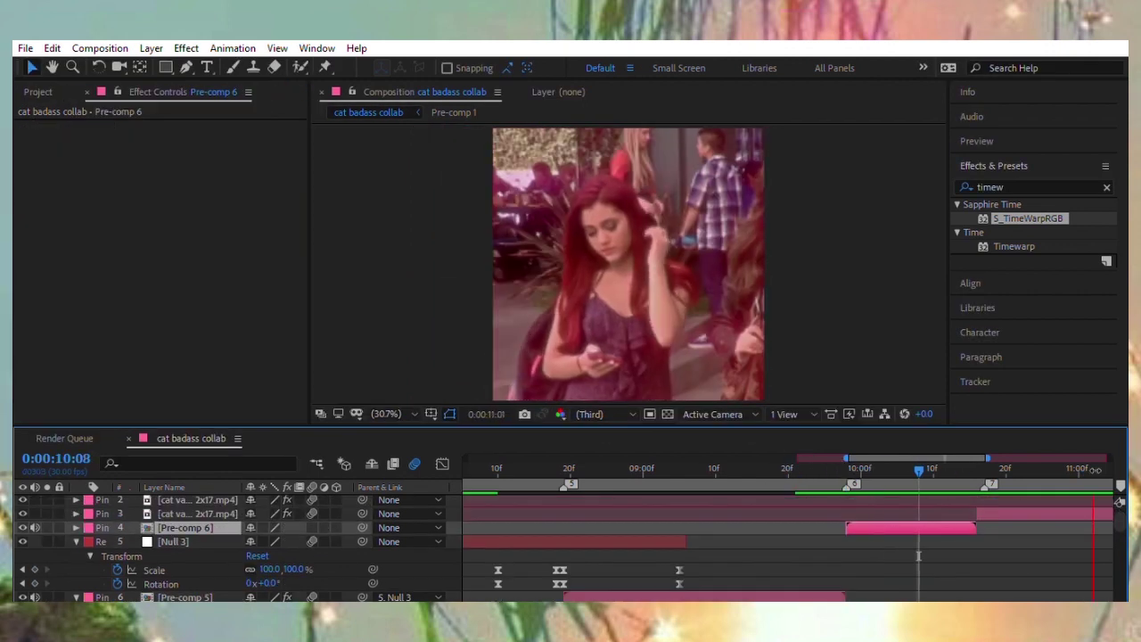
On layer 3, set S_Shake Phase 2.5, Z Dist 1.49 and Seed 0.26.
click(517, 514)
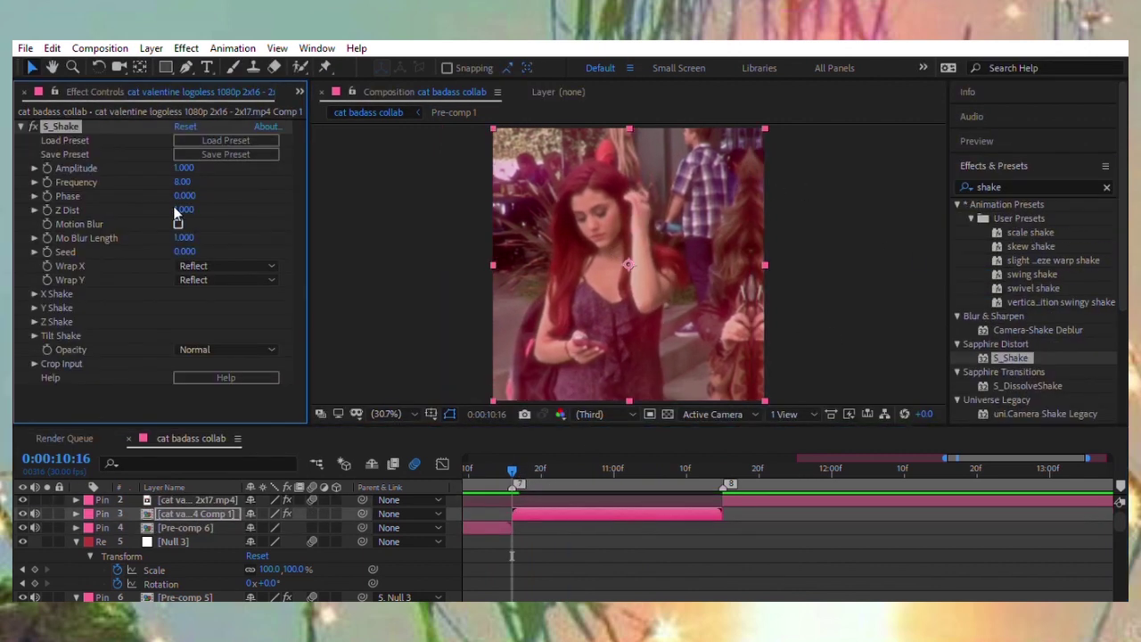
mouse_move(183, 195)
mouse_down()
mouse_move(165, 195)
mouse_move(214, 209)
mouse_up()
drag(184, 252, 206, 251)
click(184, 167)
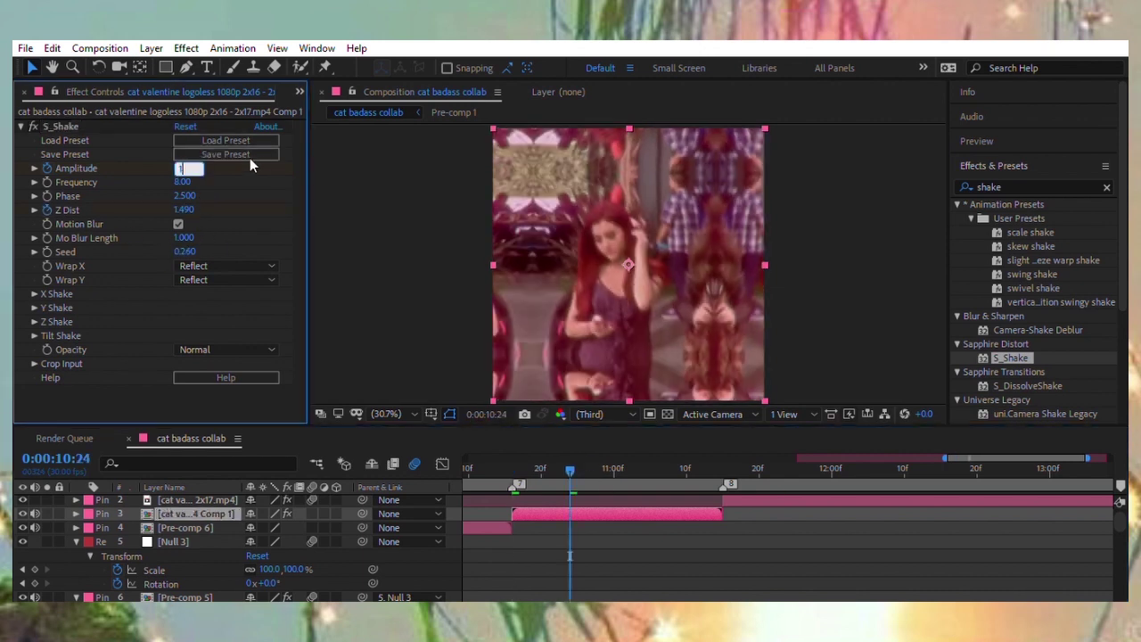
text(0)
Keyframe the shake fading out, Amplitude down to 0 and Z Dist to 1, a few frames in.
key(Return)
key(Page_Down)
key(Page_Down)
key(u)
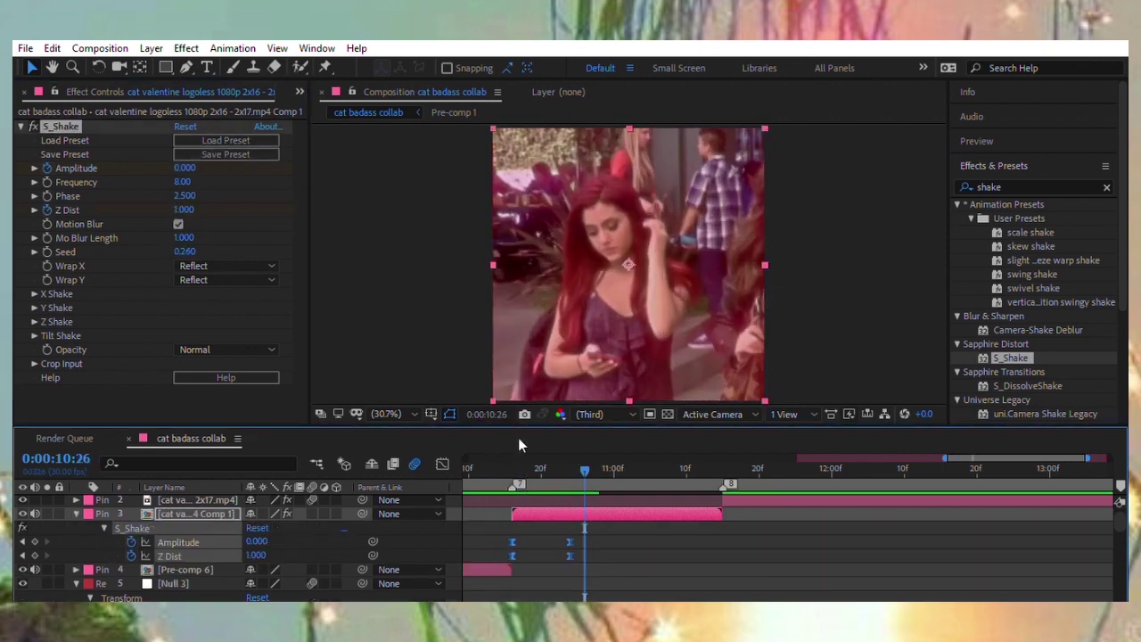
key(shift+F3)
click(513, 464)
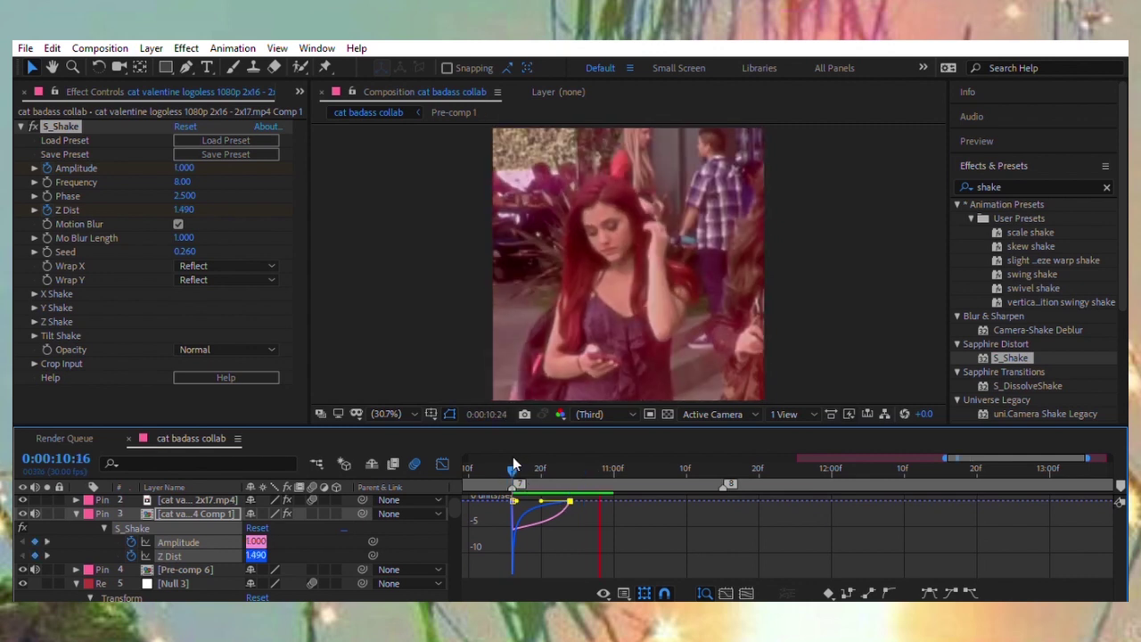
key(shift+F3)
Add CC RepeTile and the squeeze warp shake preset to the clip.
key(ctrl+v)
click(1034, 187)
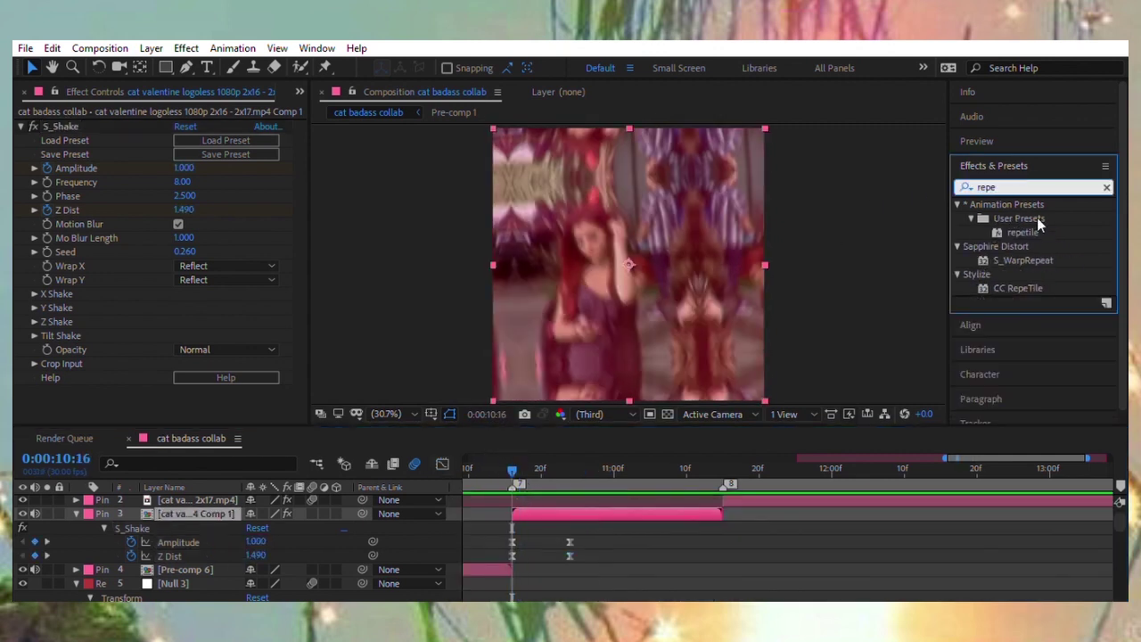
text(wa)
drag(1052, 315, 212, 352)
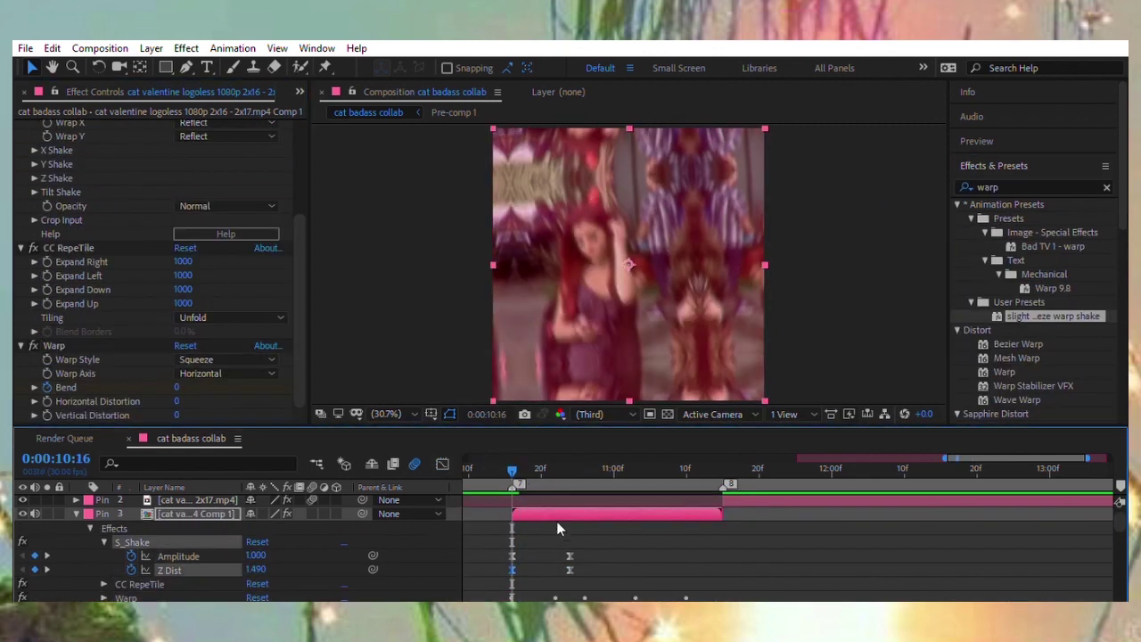
key(u)
Preview the shake transition, then select Pre-comp 6 at its middle.
scroll(670, 564, left, 3)
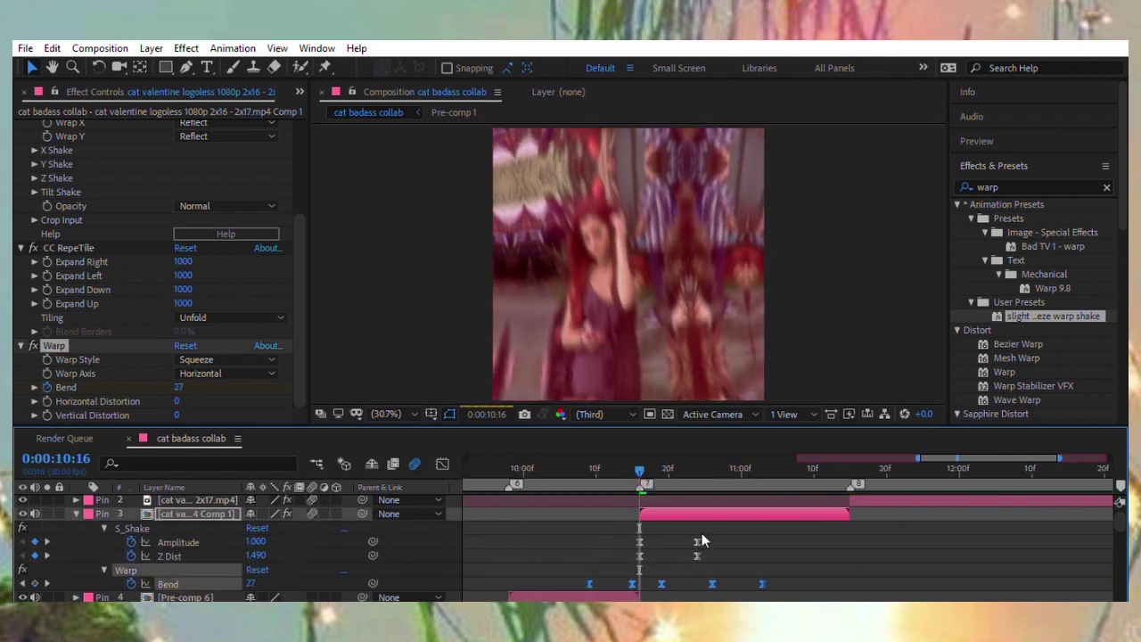
key(space)
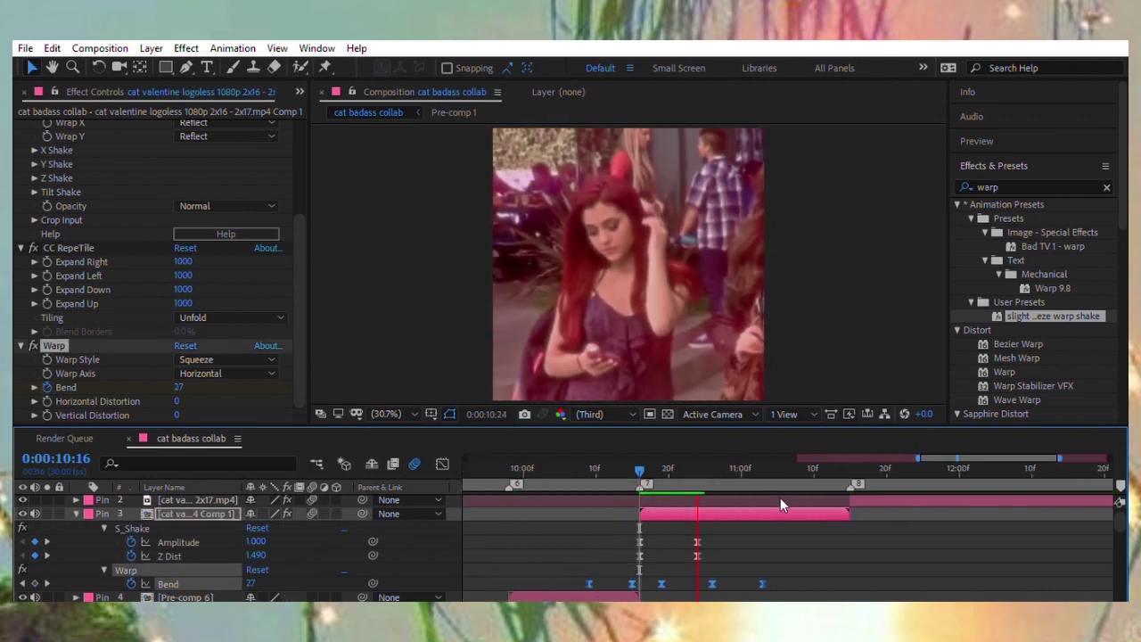
key(space)
drag(638, 465, 588, 468)
click(504, 183)
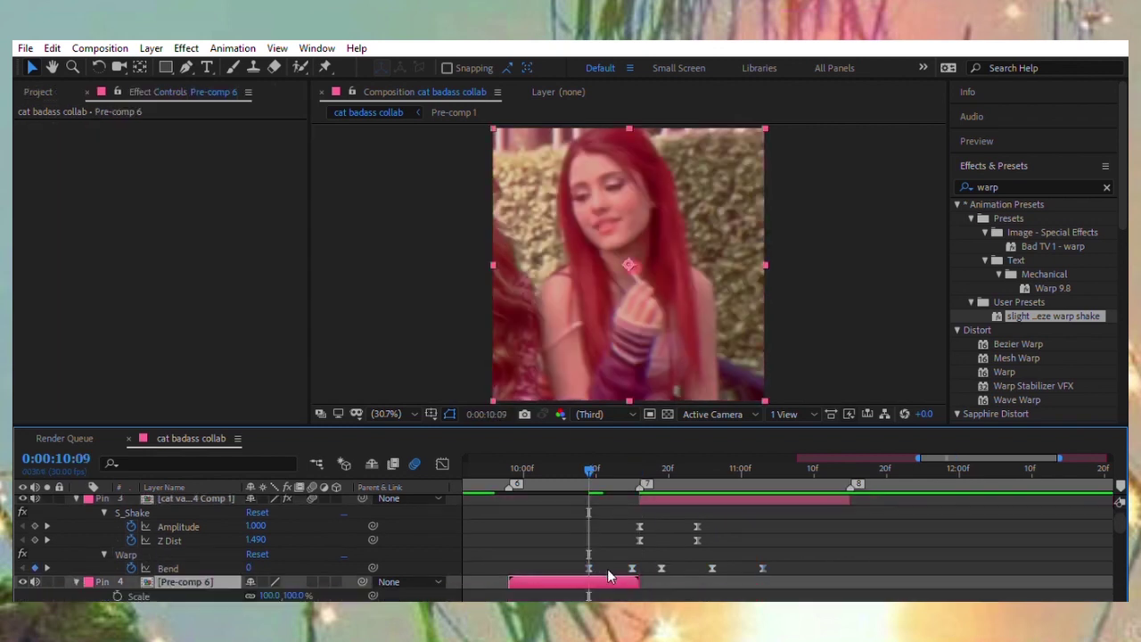
text(blurm)
Apply the blurmo zoom preset to Pre-comp 6 and scrub through the transition.
double_click(1033, 232)
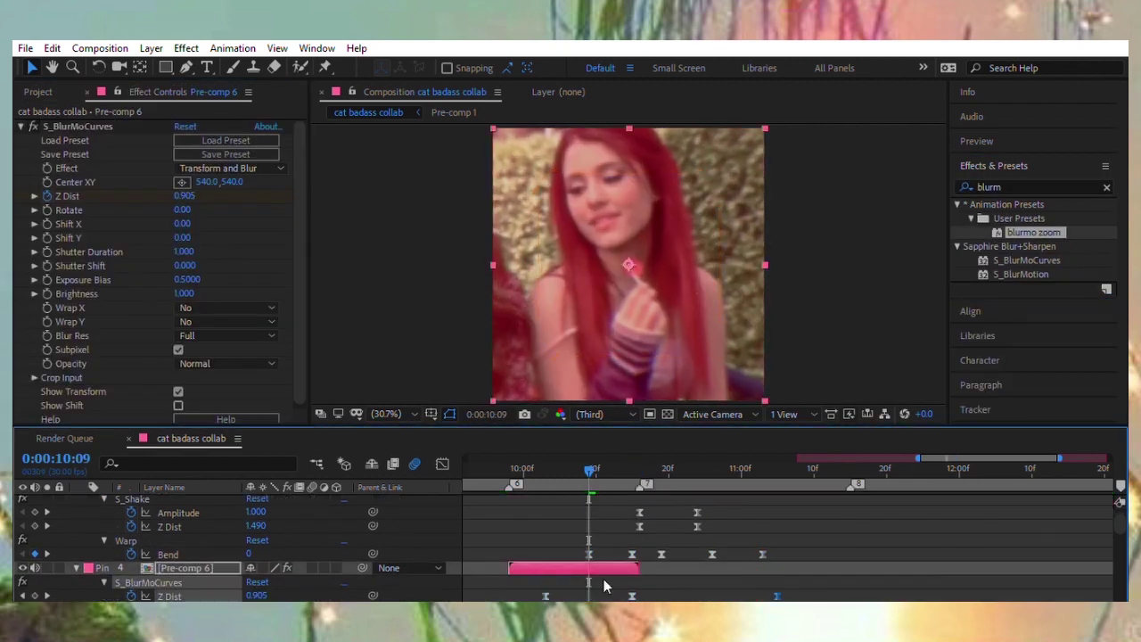
click(518, 466)
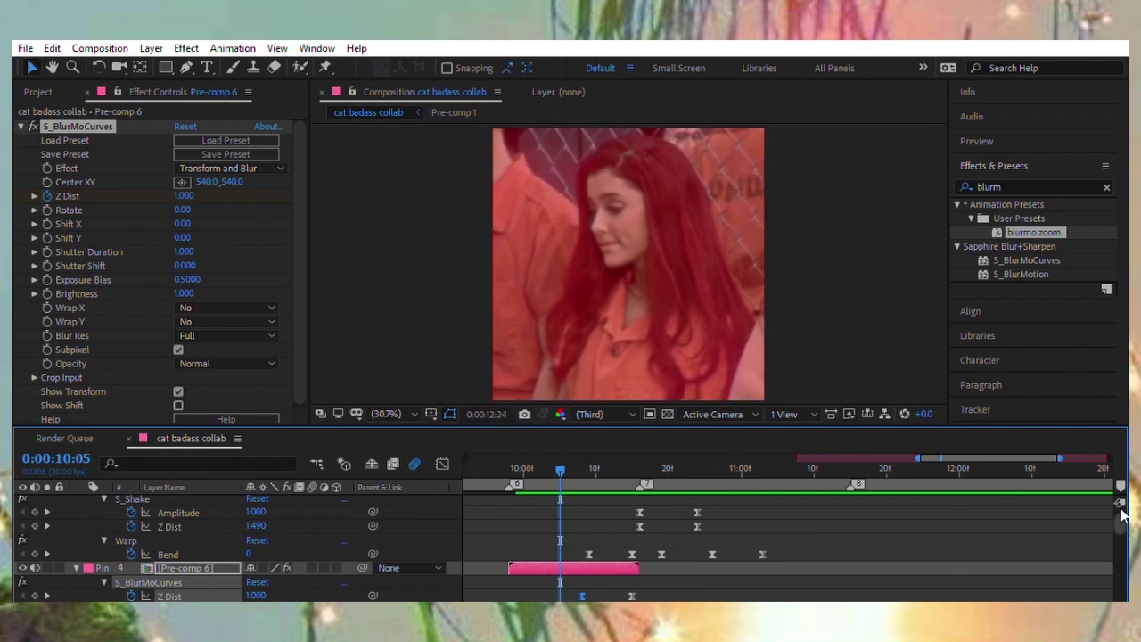
drag(518, 460, 772, 468)
Near the end of the next clip, add S_BlurMoCurves and Optics Compensation.
click(772, 529)
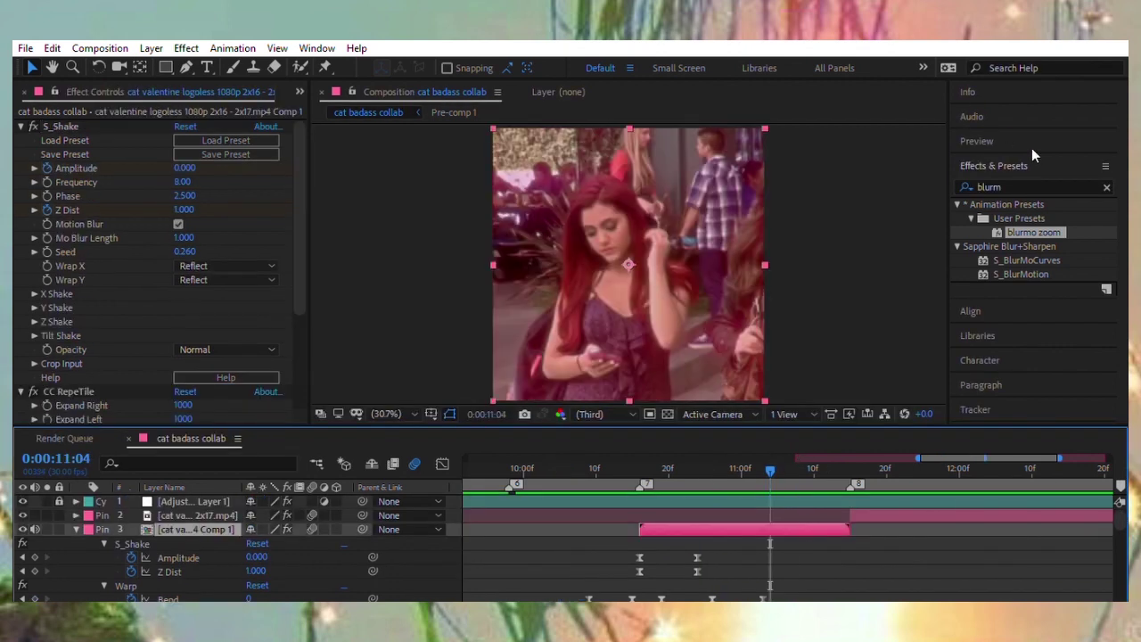
double_click(1026, 260)
drag(1034, 218, 180, 351)
scroll(160, 267, up, 4)
Keyframe Shift Y to 550 at the clip's last frames and move S_BlurMoCurves to the top.
key(shift+Page_Down)
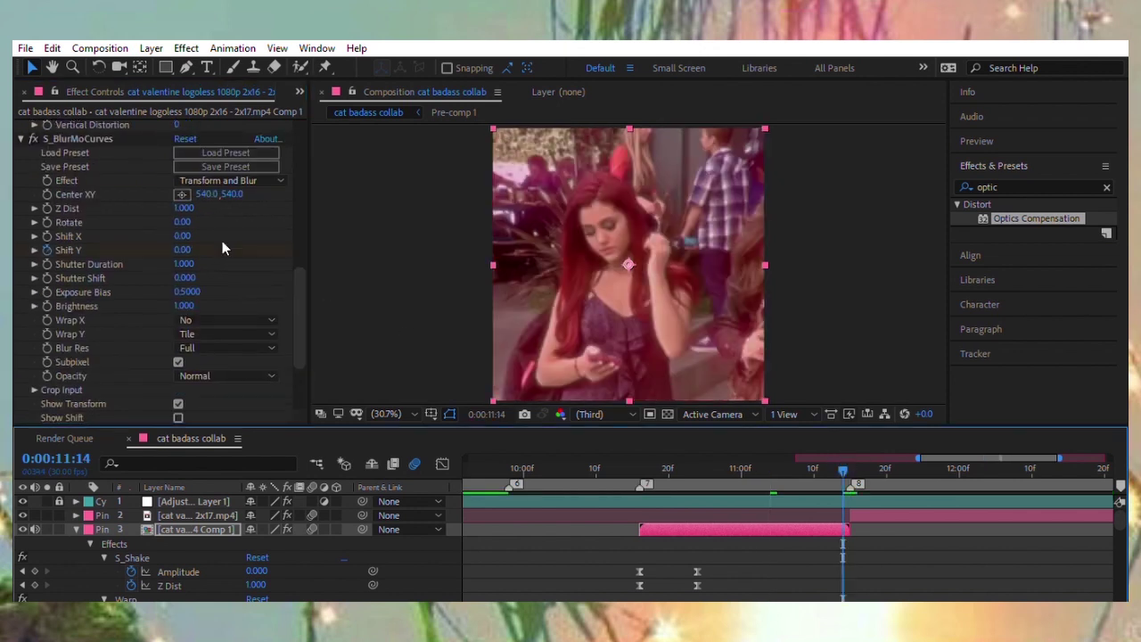
click(187, 250)
text(550)
key(Return)
scroll(239, 341, up, 5)
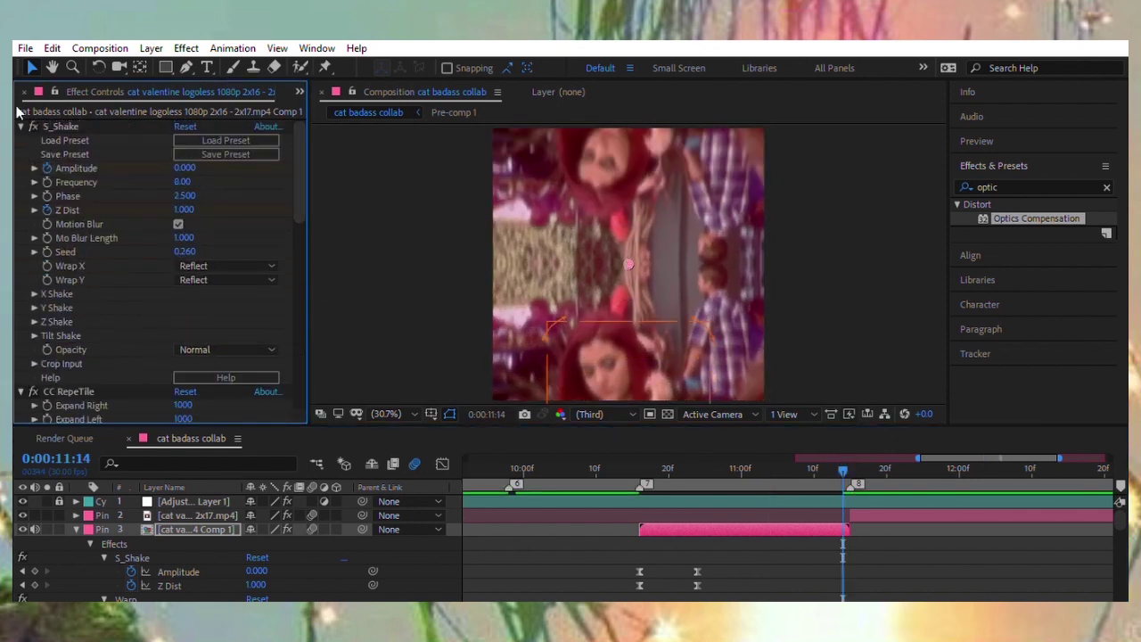
drag(76, 321, 65, 108)
Steepen the Shift Y speed curve and preview the blur slide up to the 11:15 cut.
key(shift+F3)
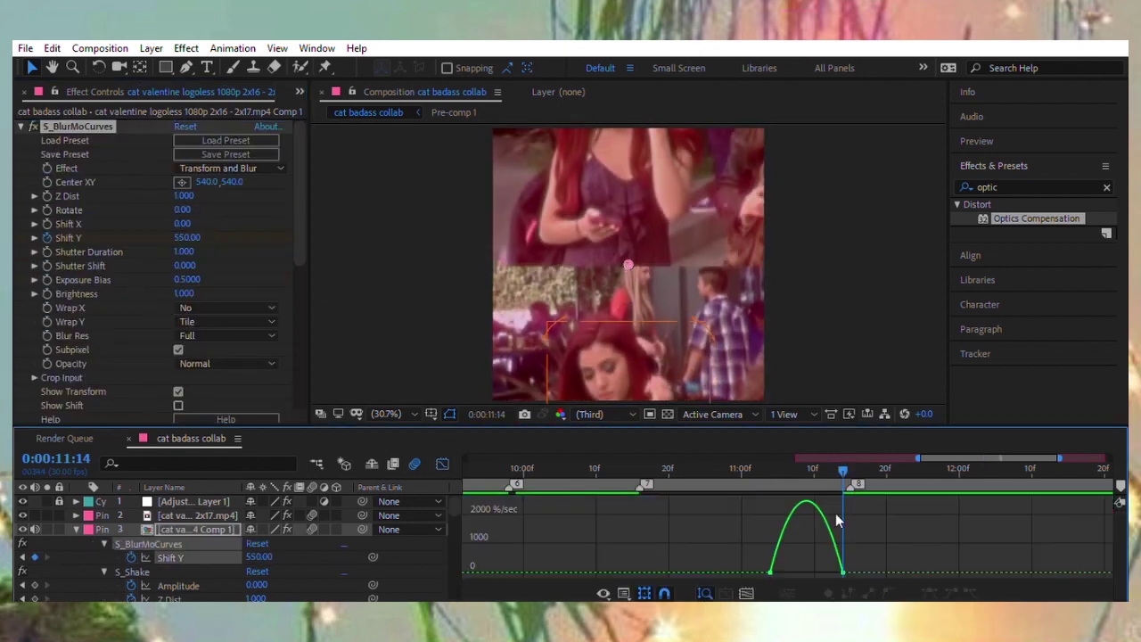
drag(841, 499, 839, 567)
click(769, 464)
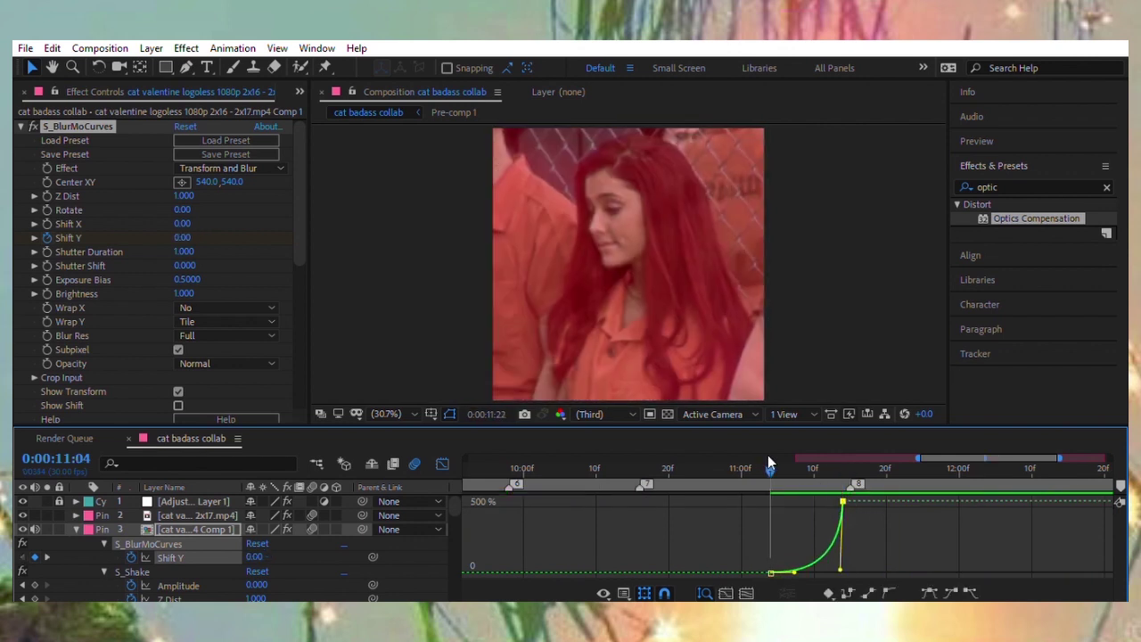
key(space)
click(851, 462)
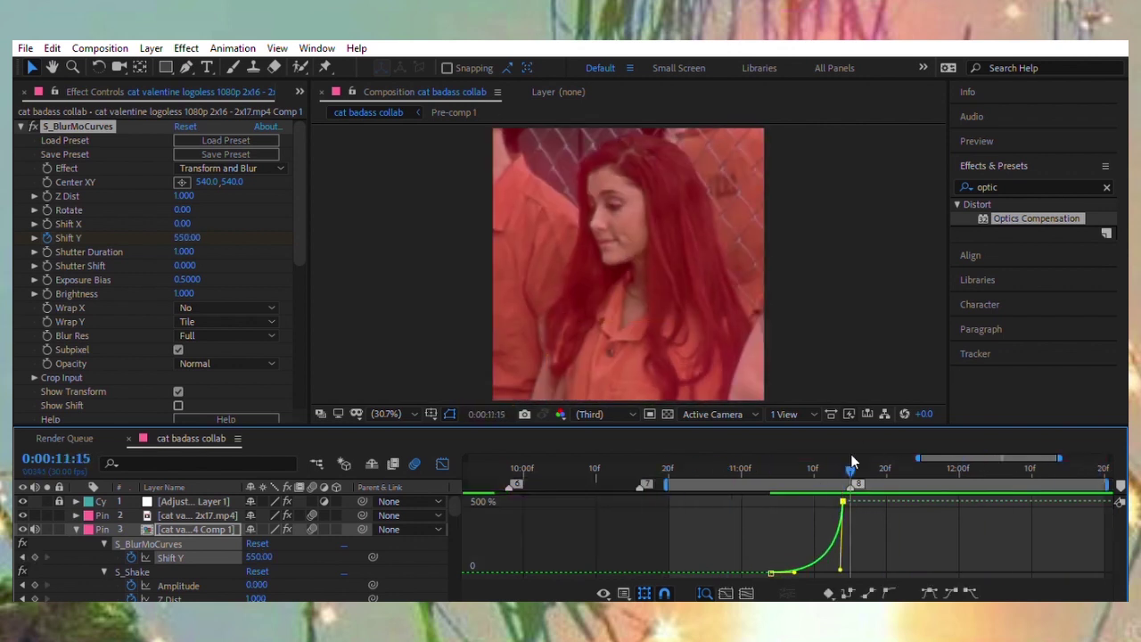
key(space)
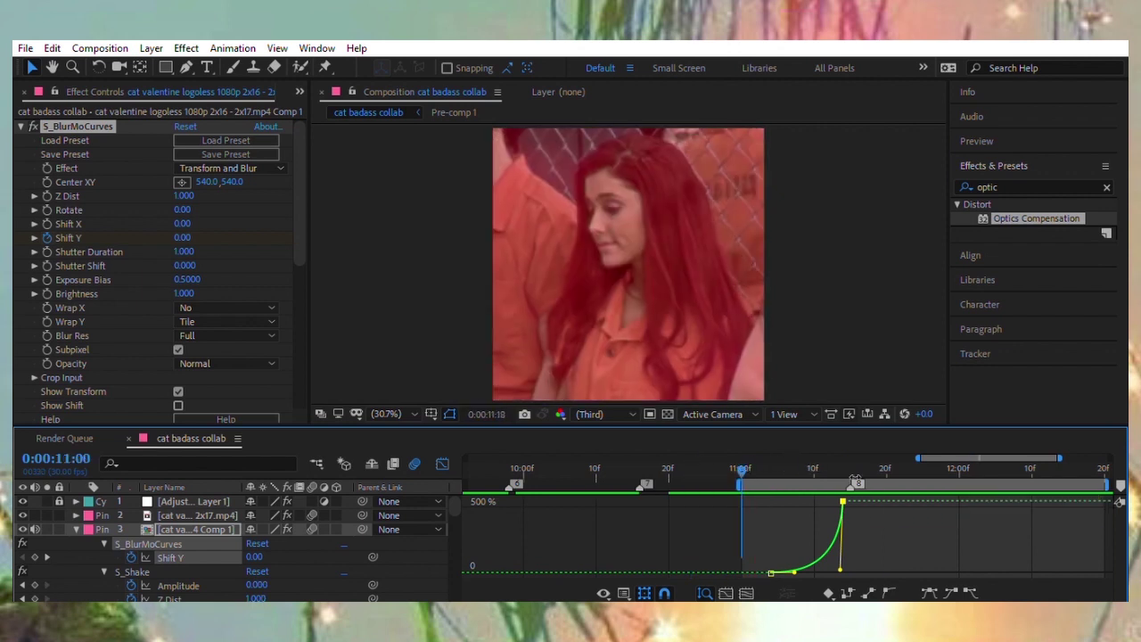
key(shift+F3)
key(space)
key(ctrl+Up)
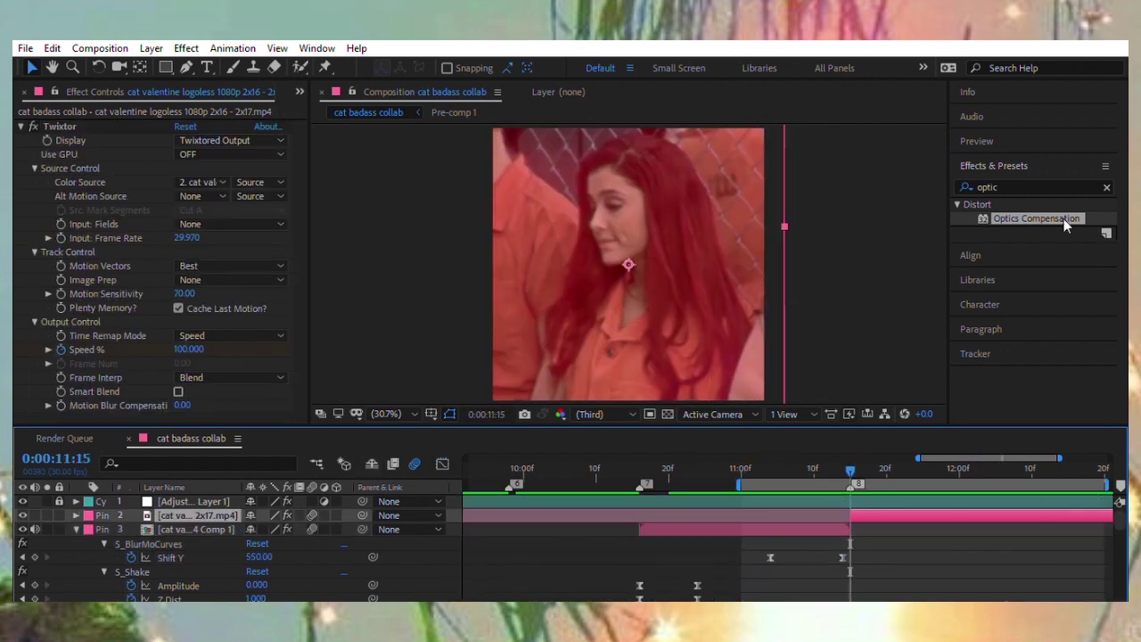
Preview the following clip and precompose it.
click(999, 482)
key(space)
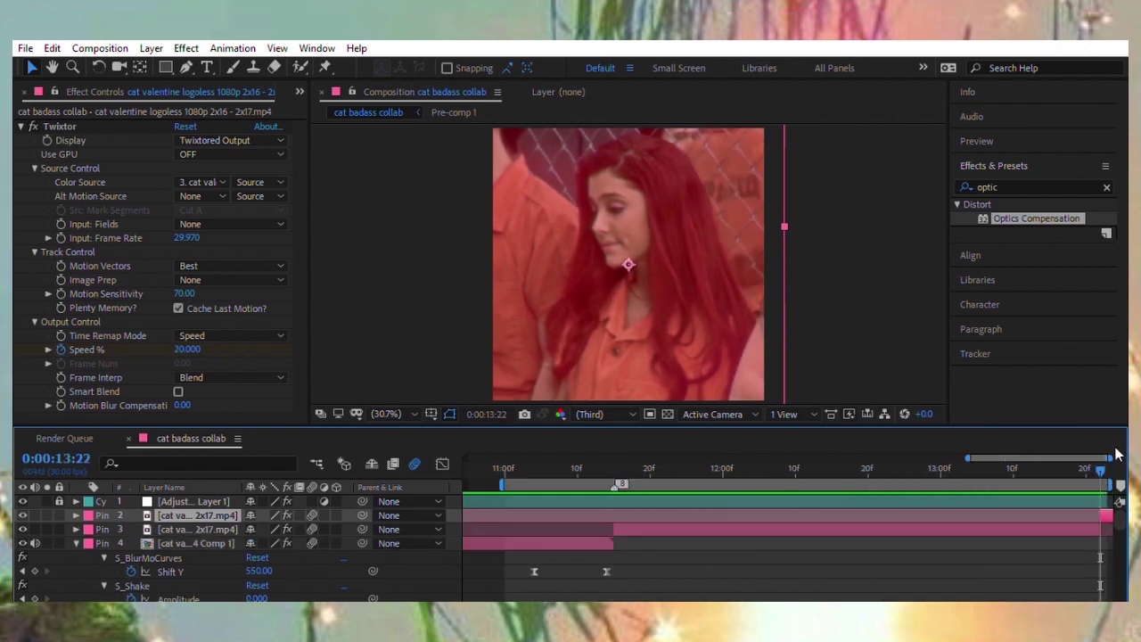
key(ctrl+shift+c)
key(Return)
Apply S_BlurMoCurves and Optics Compensation to the new precomp.
click(988, 187)
text(blurm)
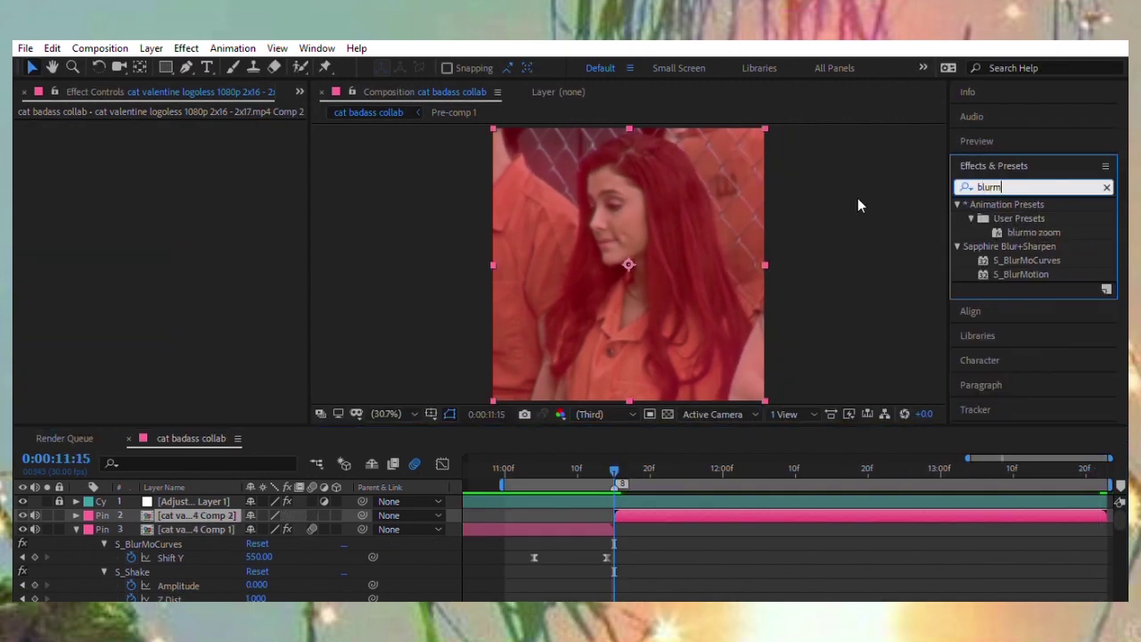
drag(1025, 260, 220, 360)
key(space)
key(u)
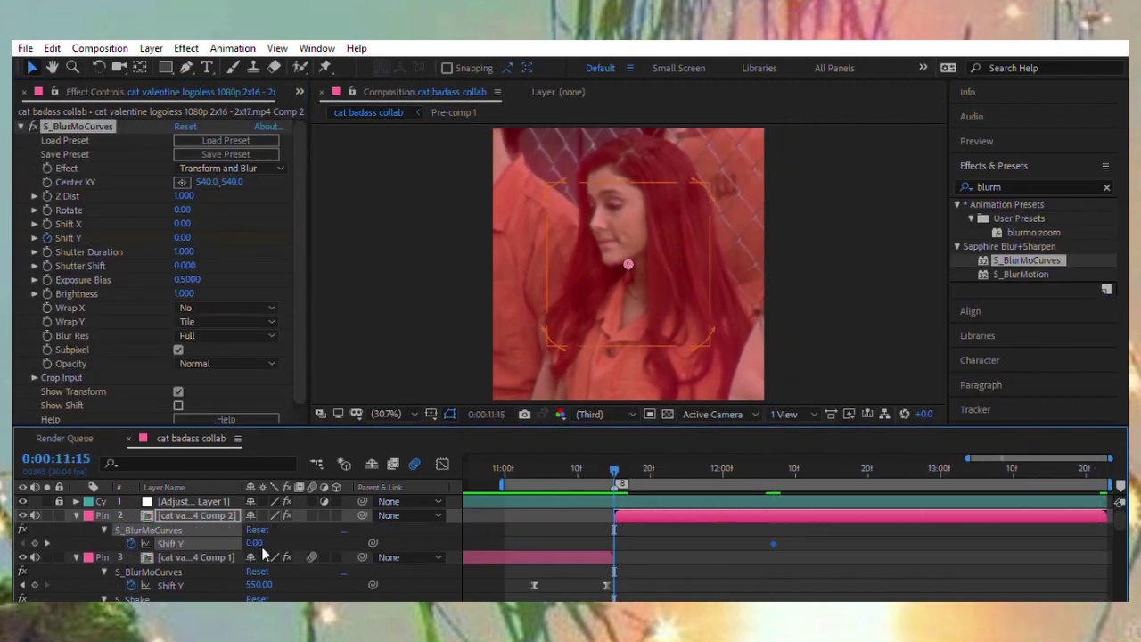
text(-640)
double_click(1006, 184)
text(optic)
drag(1034, 218, 283, 333)
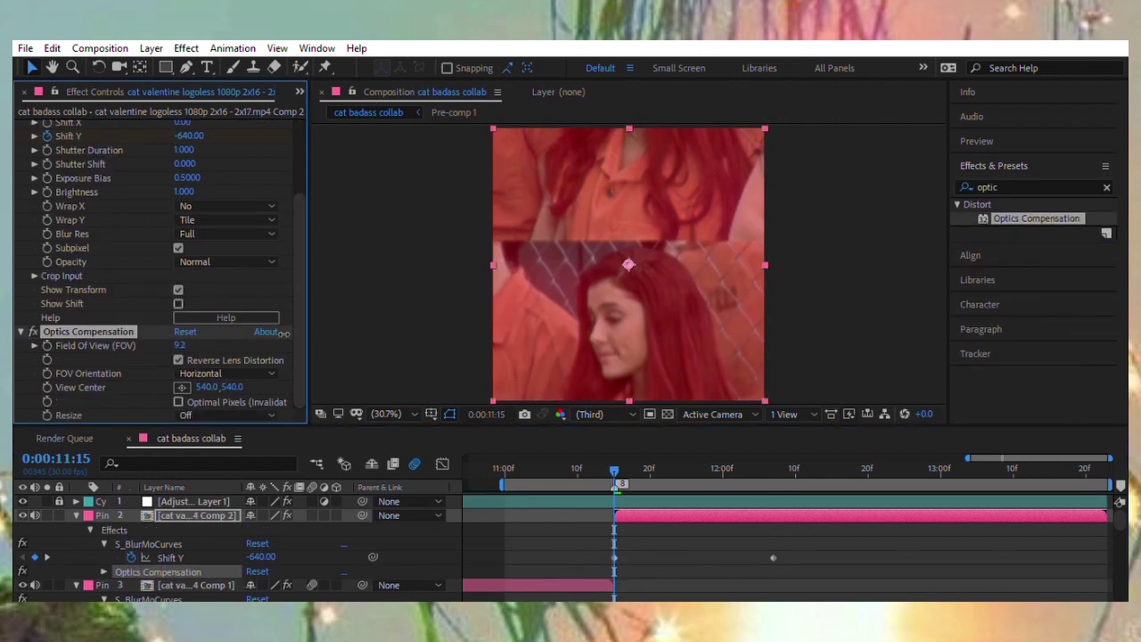
Check the Shift Y easing and Optics Compensation field of view, then preview the blur-curve animation.
click(442, 464)
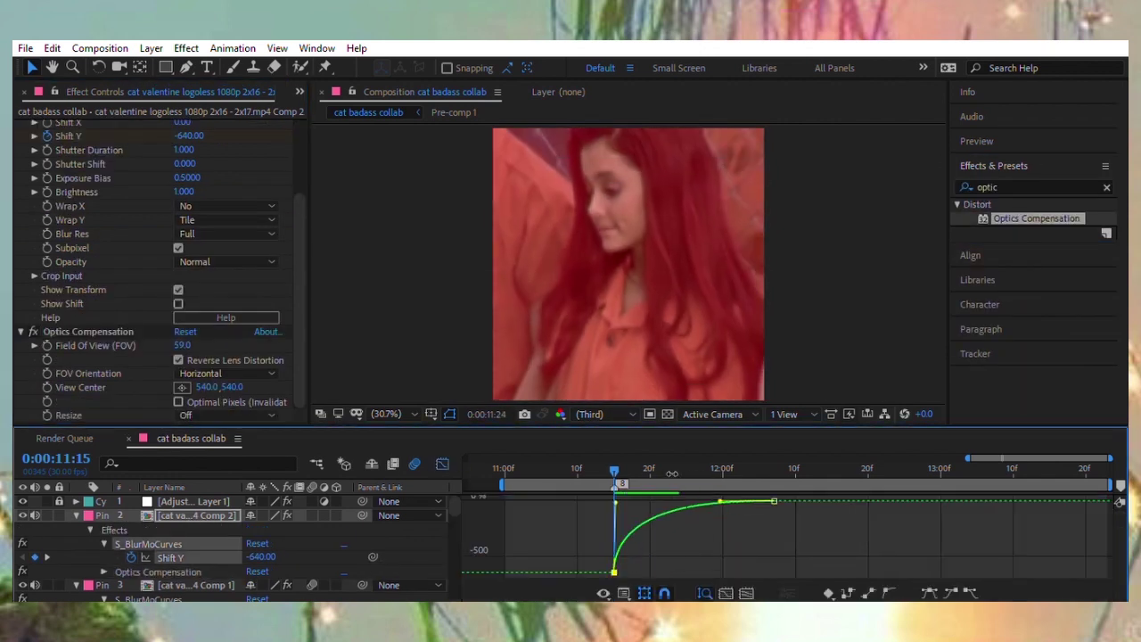
click(603, 529)
key(space)
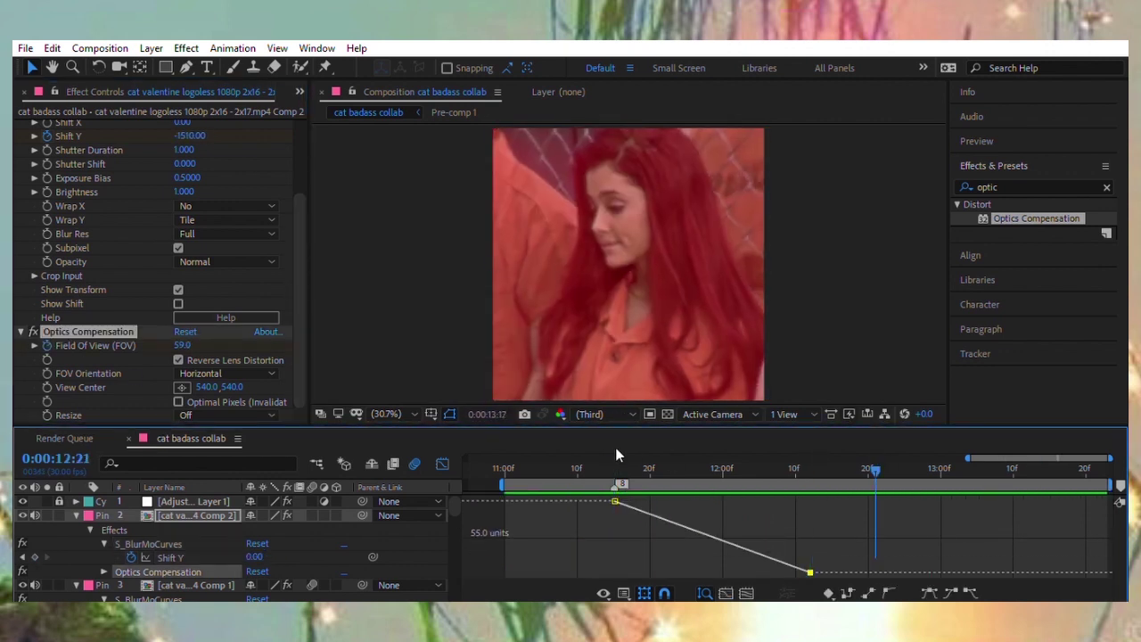
scroll(300, 264, up, 3)
key(shift+F3)
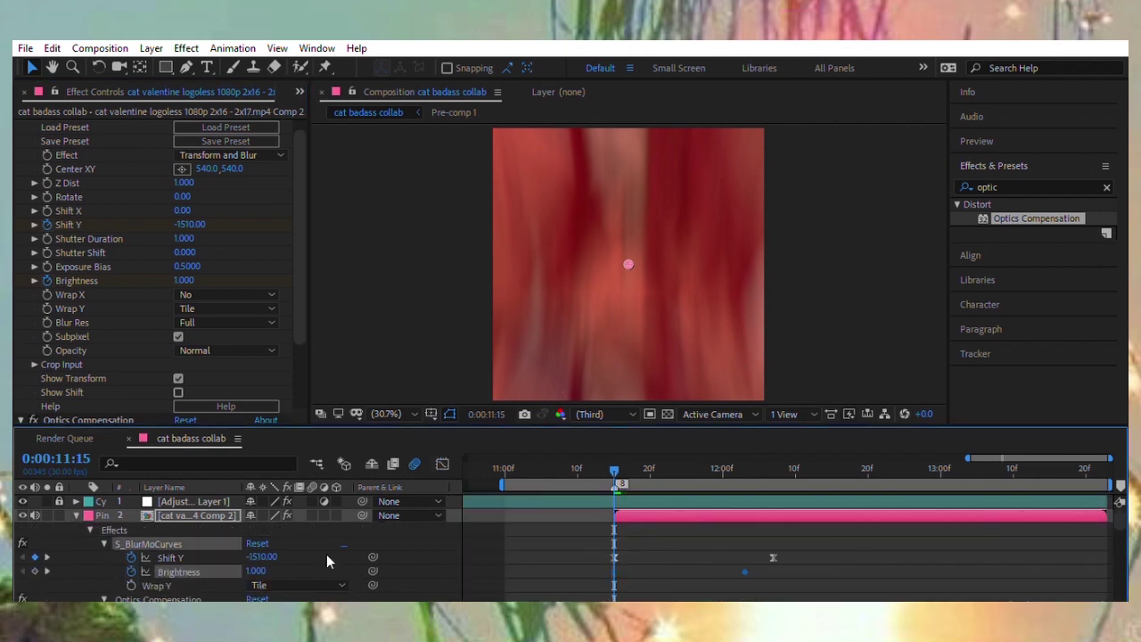
key(space)
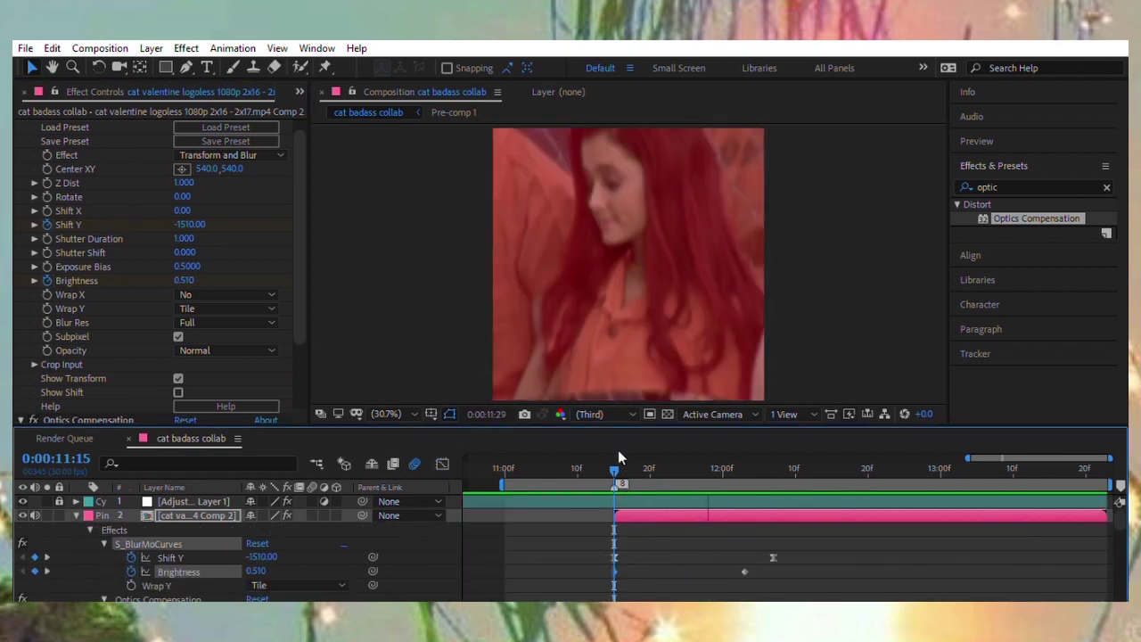
click(646, 514)
Add CC RepeTile and the slight squeeze warp shake preset to the clip.
click(971, 175)
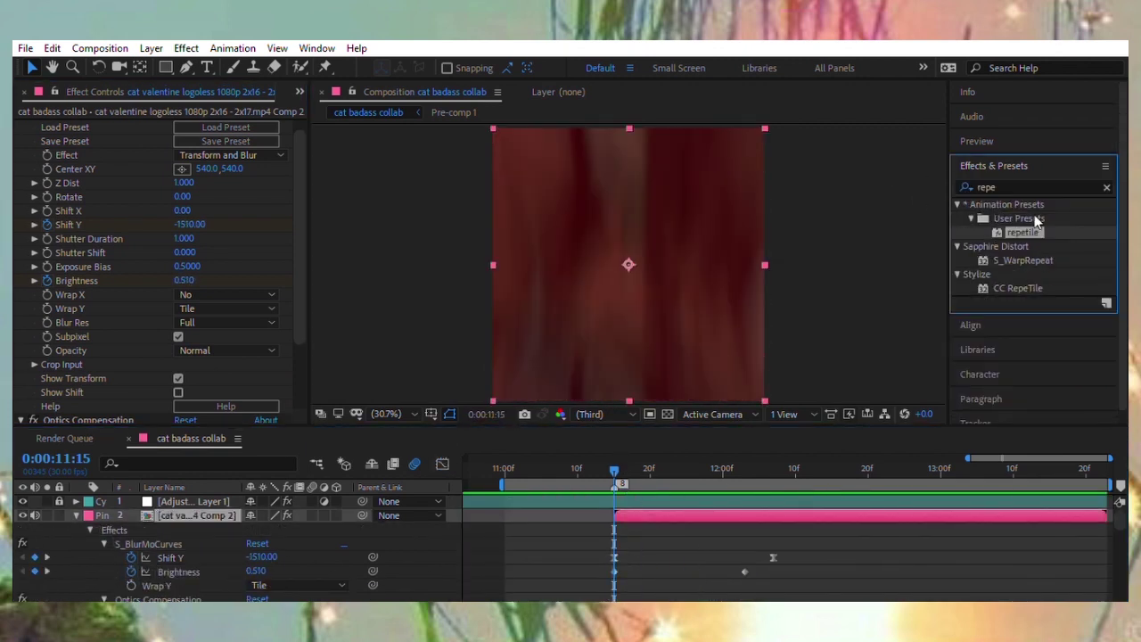
drag(1022, 231, 73, 234)
text(warp)
drag(1004, 372, 36, 329)
drag(1052, 315, 204, 339)
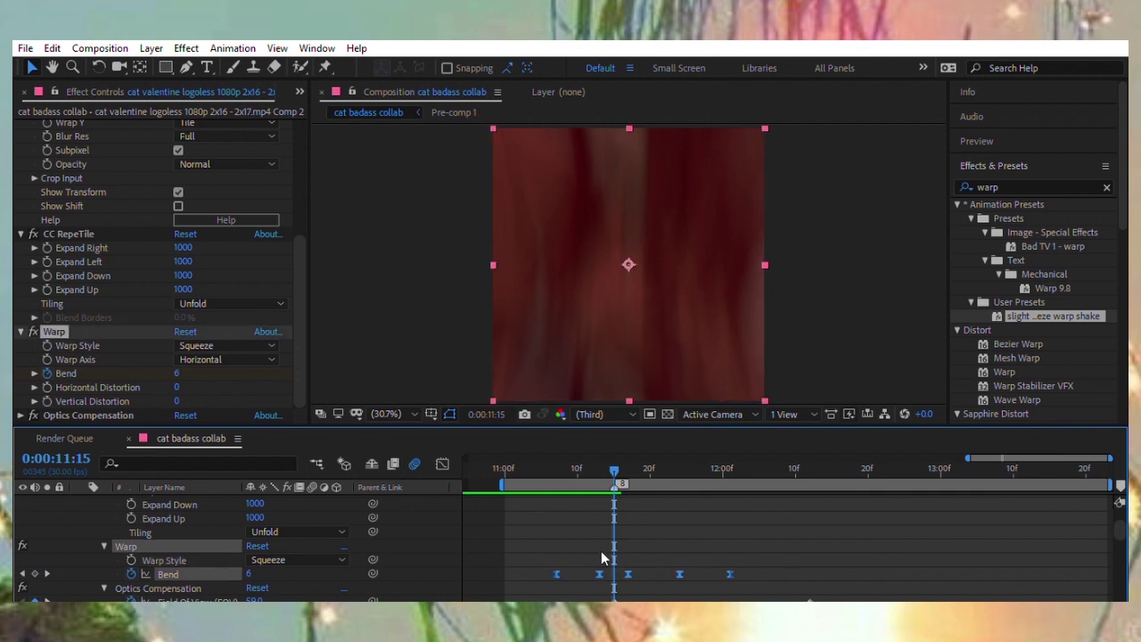
Preview the warp shake, then remove an accidental duplicate S_BlurMoCurves at 12:20.
scroll(323, 516, up, 10)
key(space)
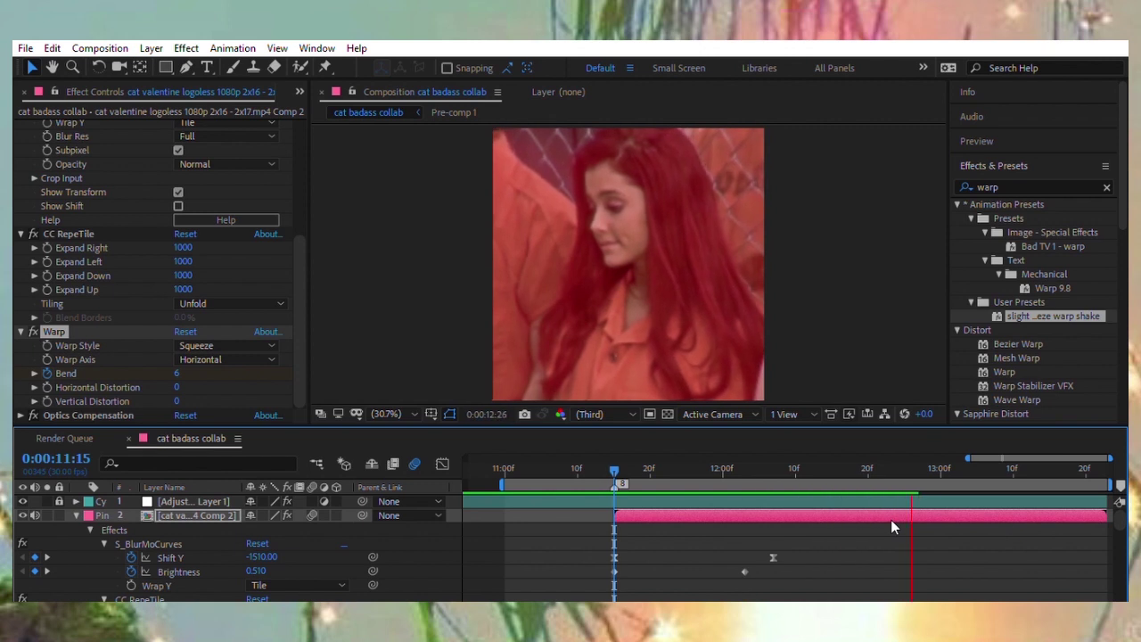
click(867, 465)
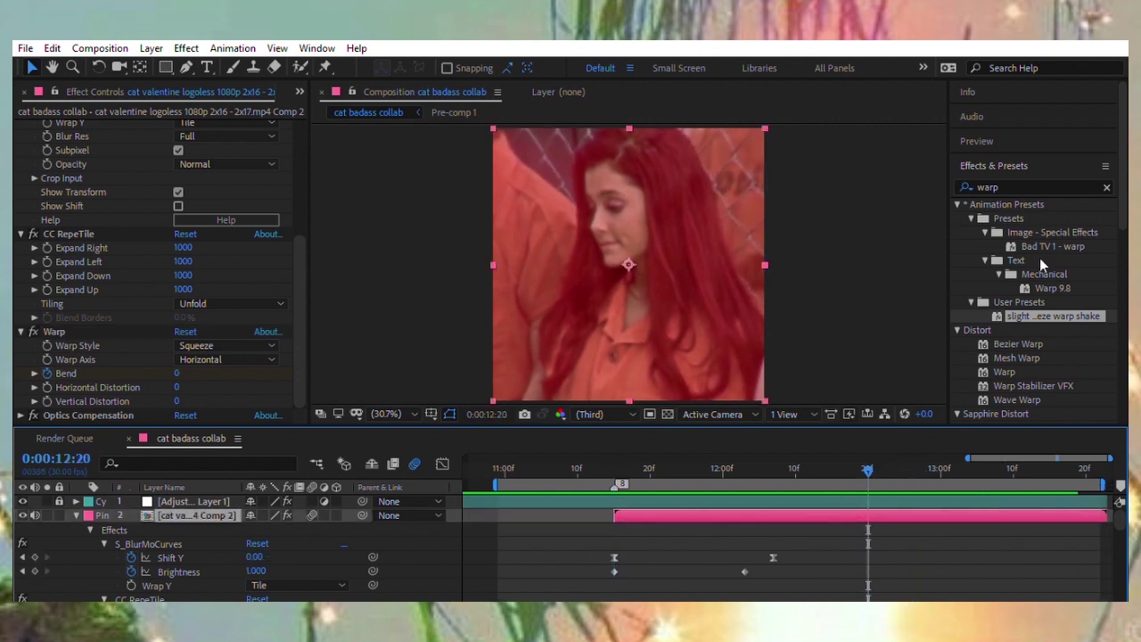
double_click(1033, 187)
text(blurm)
double_click(1025, 259)
click(1005, 187)
key(BackSpace)
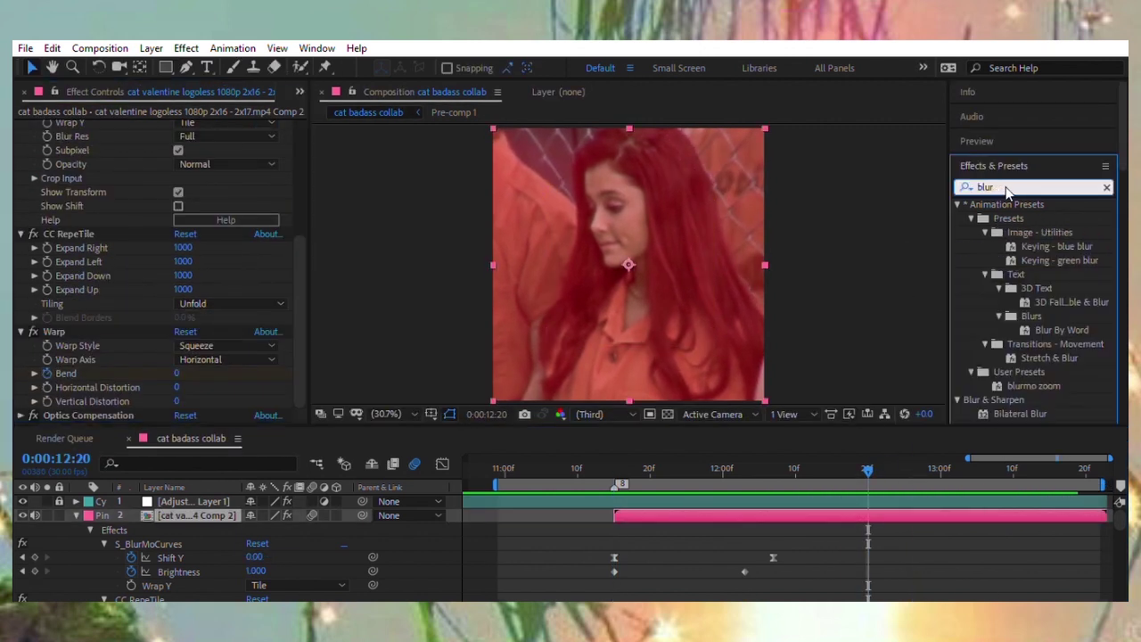
Add Gaussian Blur ramping Blurriness from 0 at 12:18 to 86.8, and apply uni.Glitch Transition.
text(gau)
double_click(1034, 219)
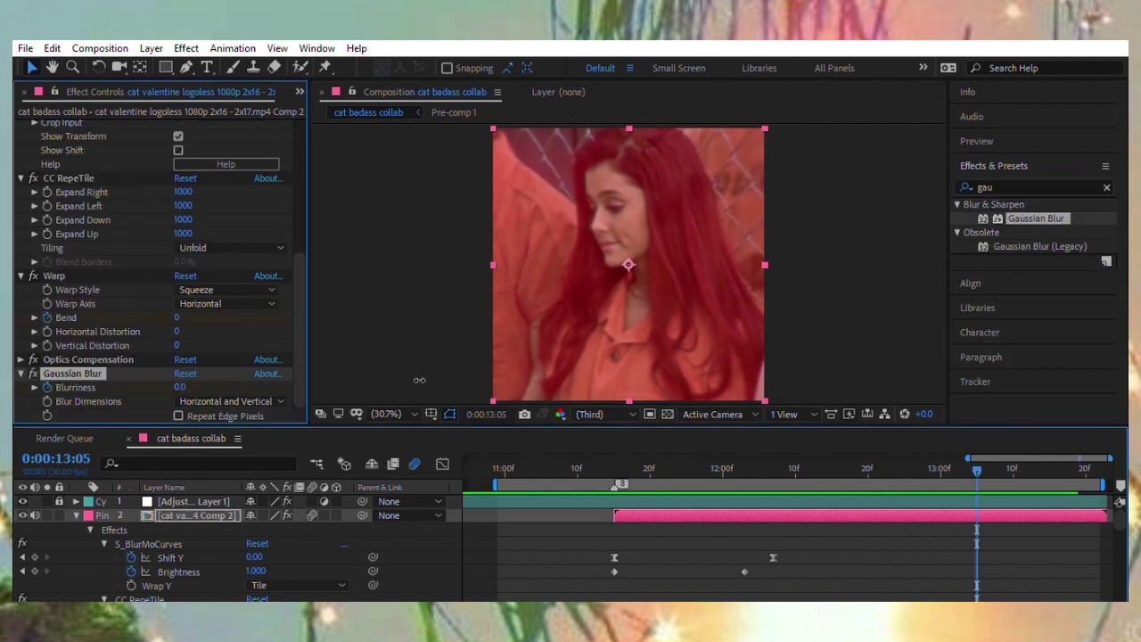
drag(180, 387, 195, 402)
click(853, 467)
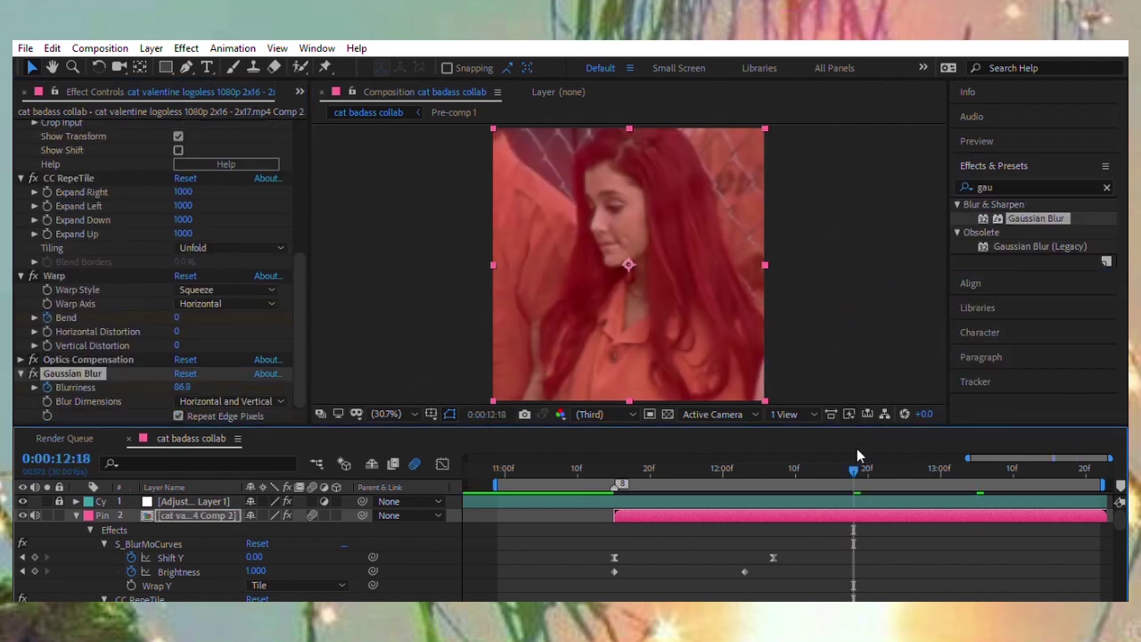
double_click(1025, 187)
text(glitc)
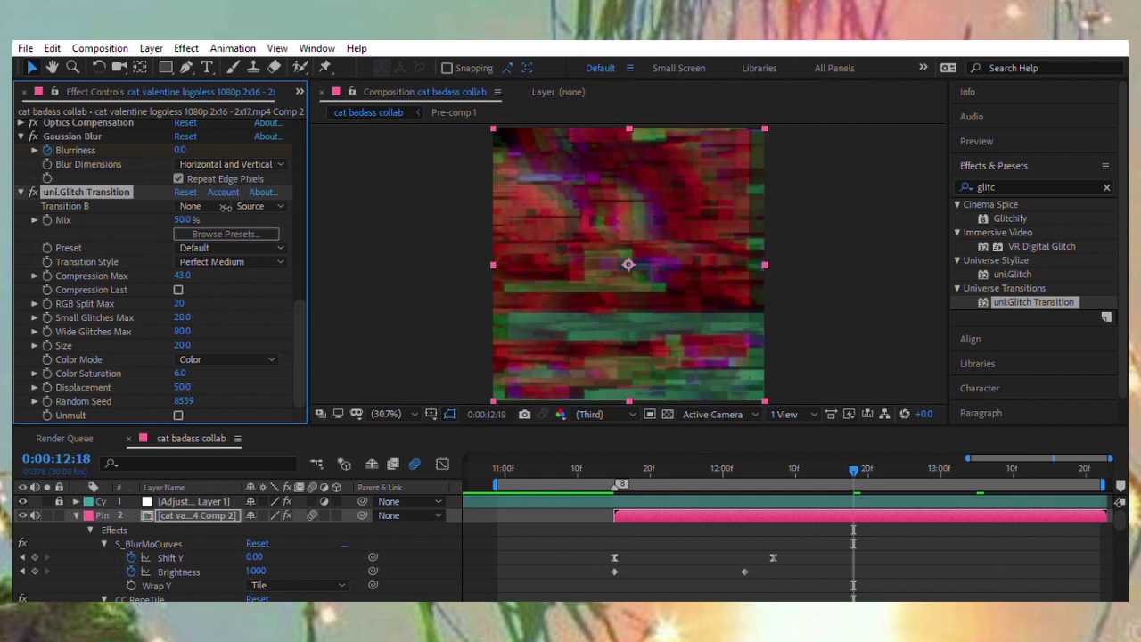
Set the uni.Glitch Transition Style to Medium & Wide and preview from 12:15.
click(984, 466)
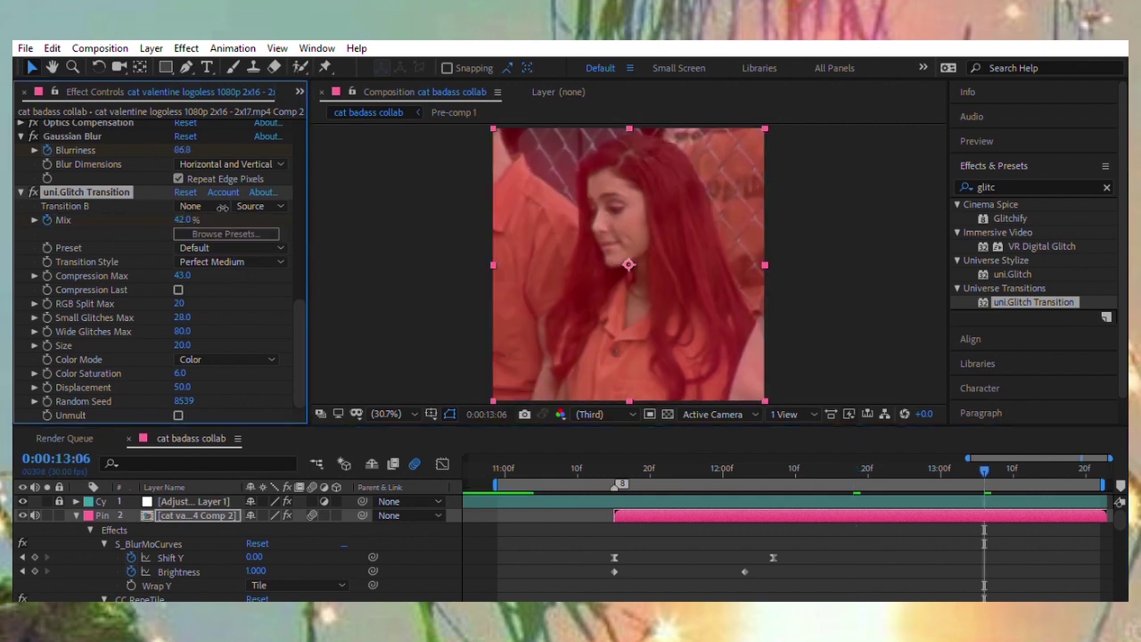
click(230, 261)
click(242, 278)
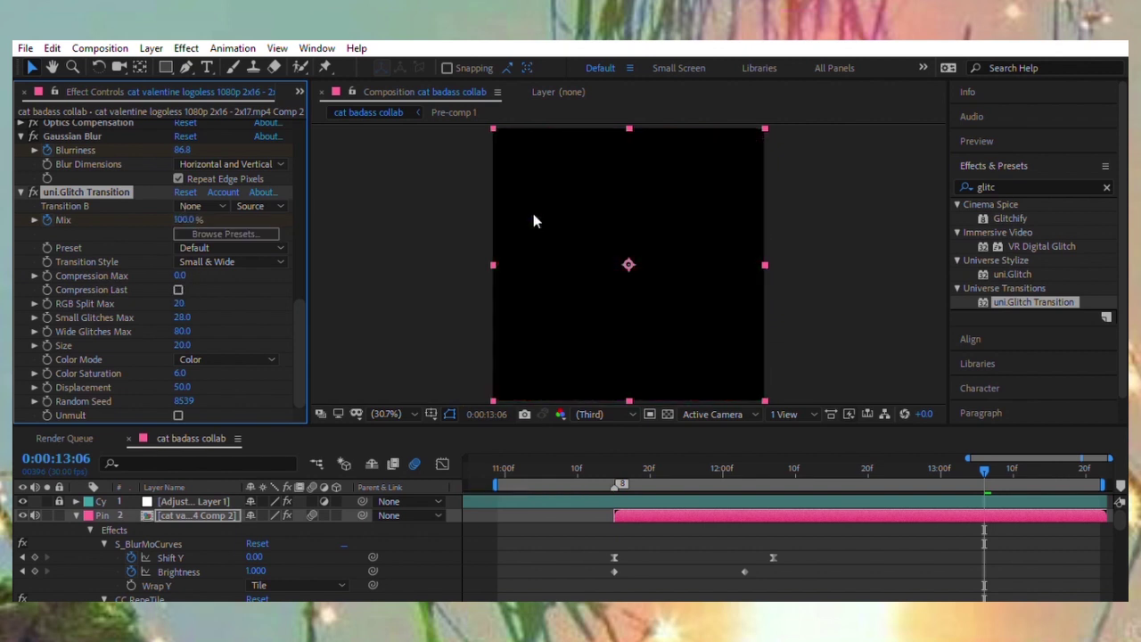
key(j)
key(space)
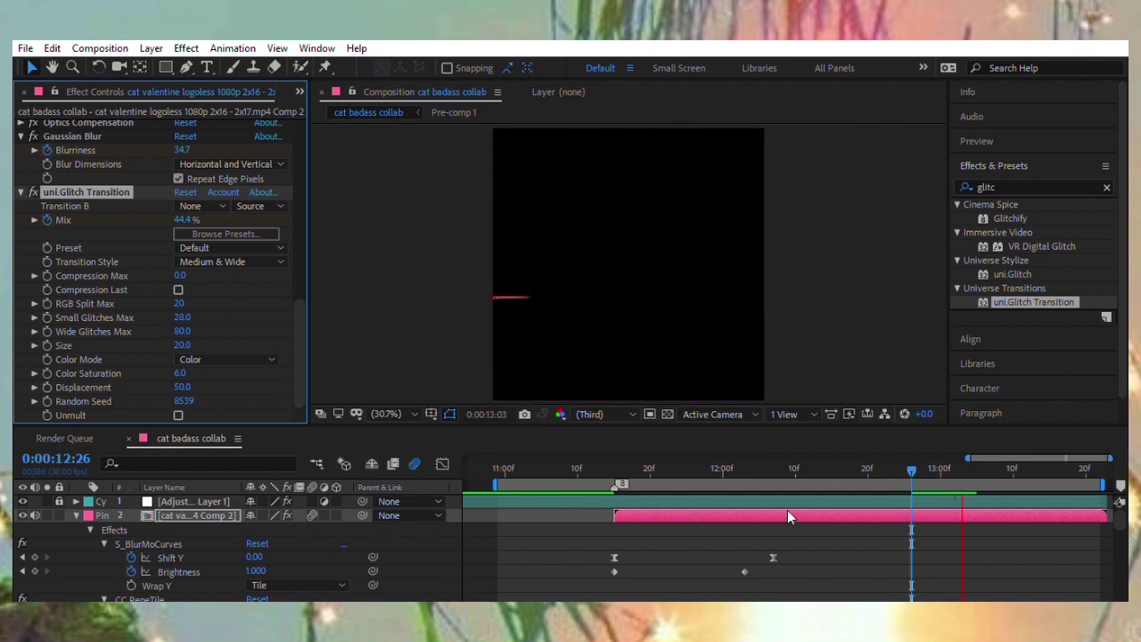
Place Gaussian Blur after the glitch and retime Mix and Blurriness keyframes to 13:00.
drag(832, 468, 867, 467)
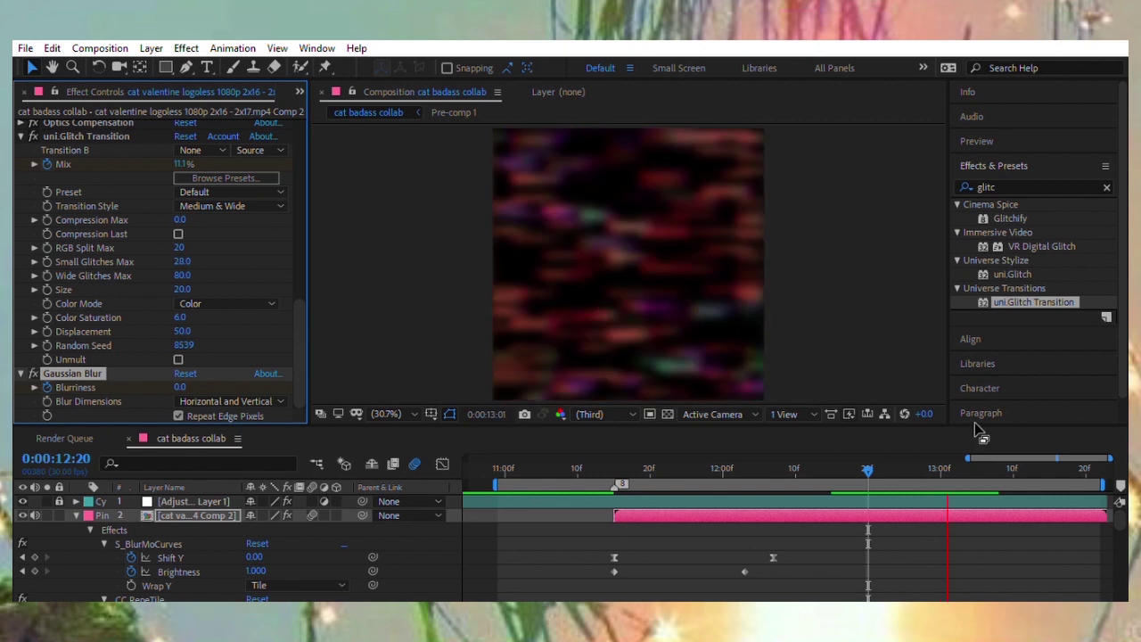
drag(873, 468, 944, 468)
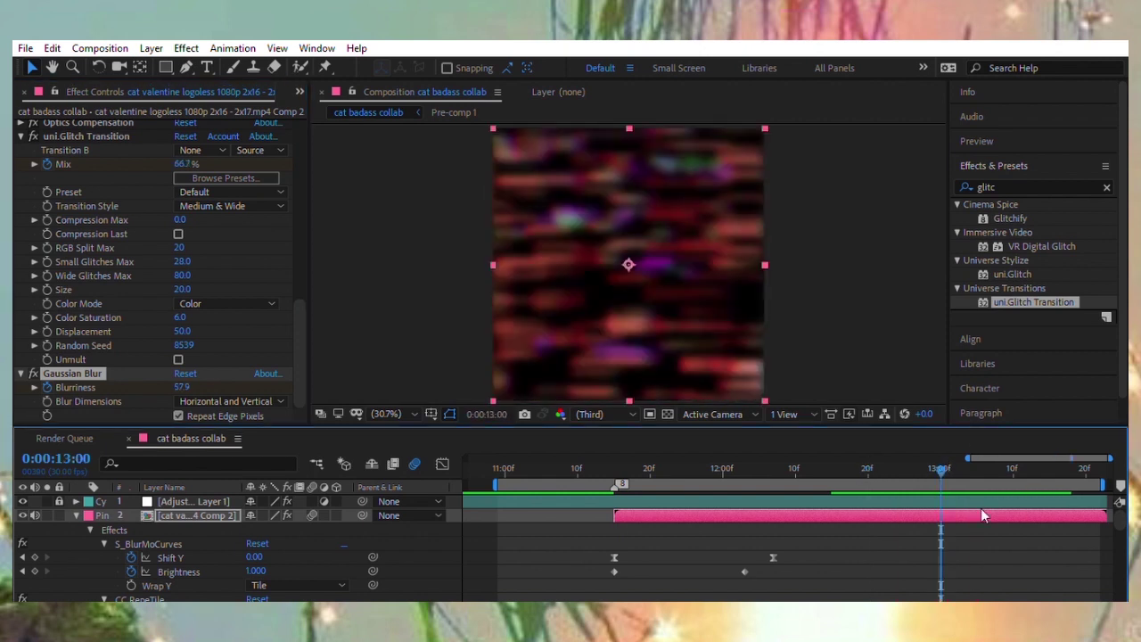
key(u)
drag(909, 541, 933, 541)
key(space)
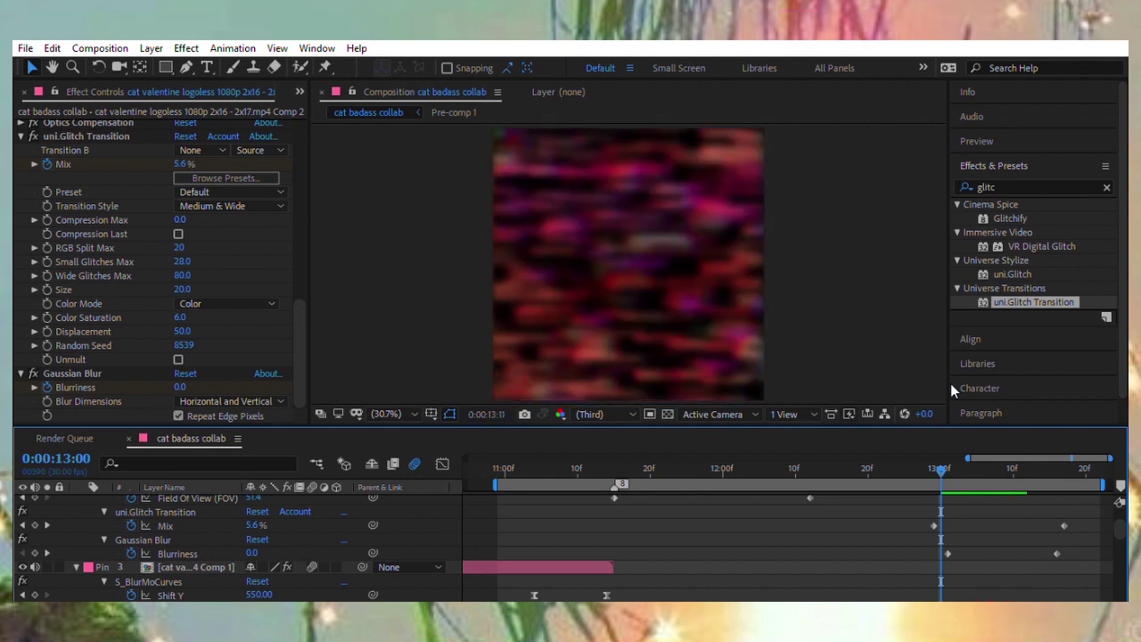
Collapse the blur-curve and glitch settings and select the Mix and Blurriness keyframes.
scroll(945, 481, up, 8)
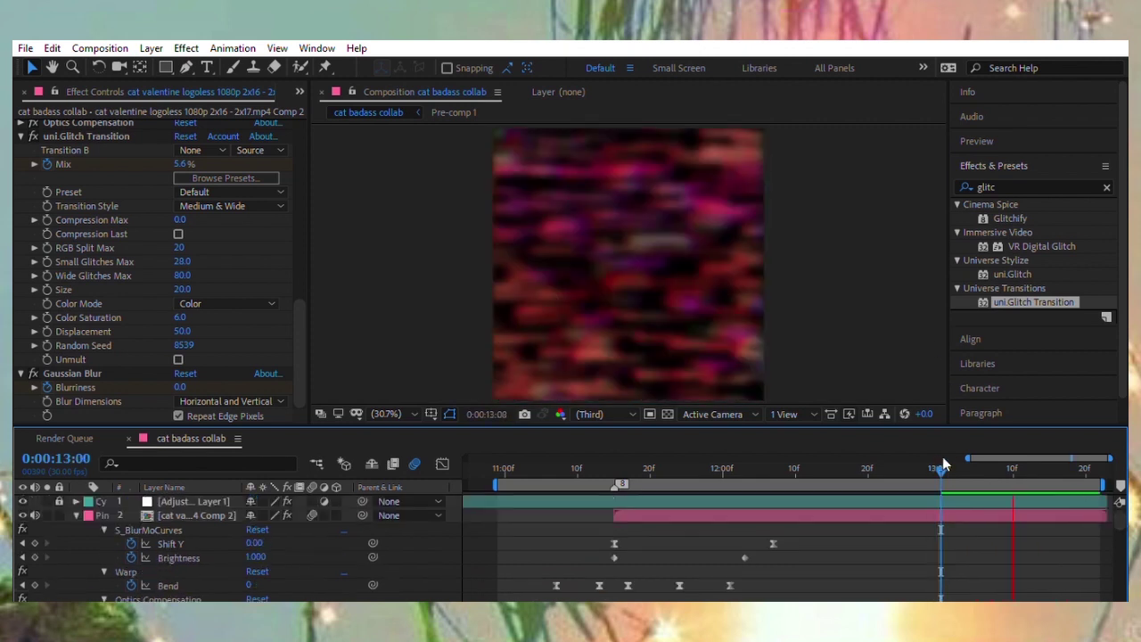
drag(943, 468, 614, 471)
click(628, 515)
scroll(266, 258, up, 10)
click(20, 126)
click(21, 182)
scroll(1114, 526, down, 5)
drag(911, 510, 1072, 556)
scroll(1070, 538, down, 3)
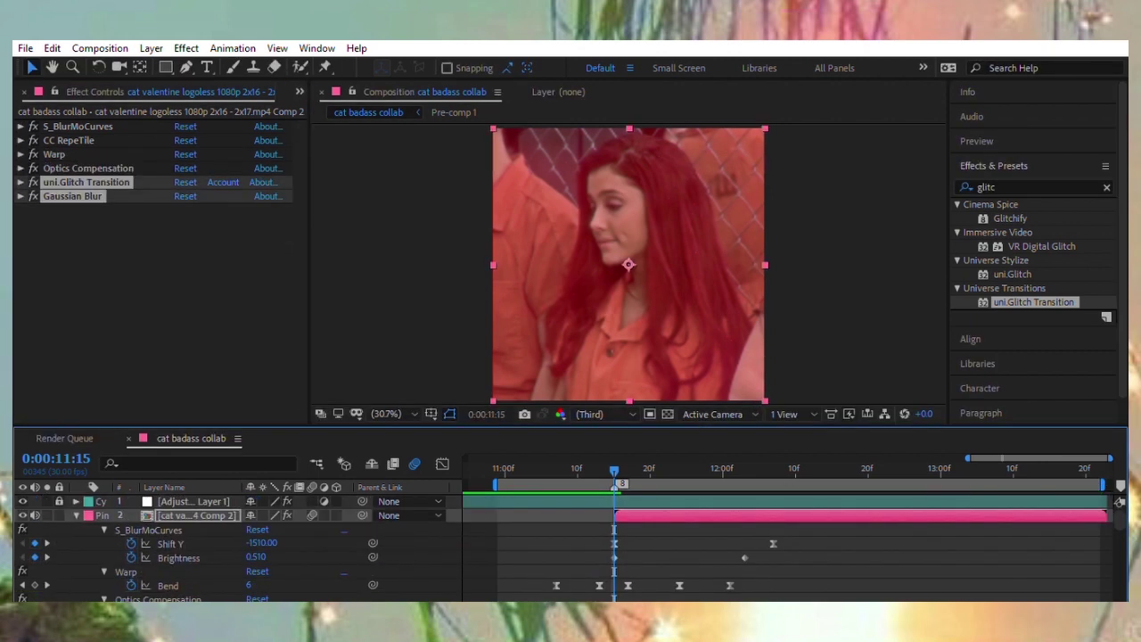
Cut the glitch and blur effects from the Comp 2 clip and paste them onto Comp 3.
scroll(1098, 508, up, 2)
key(ctrl+z)
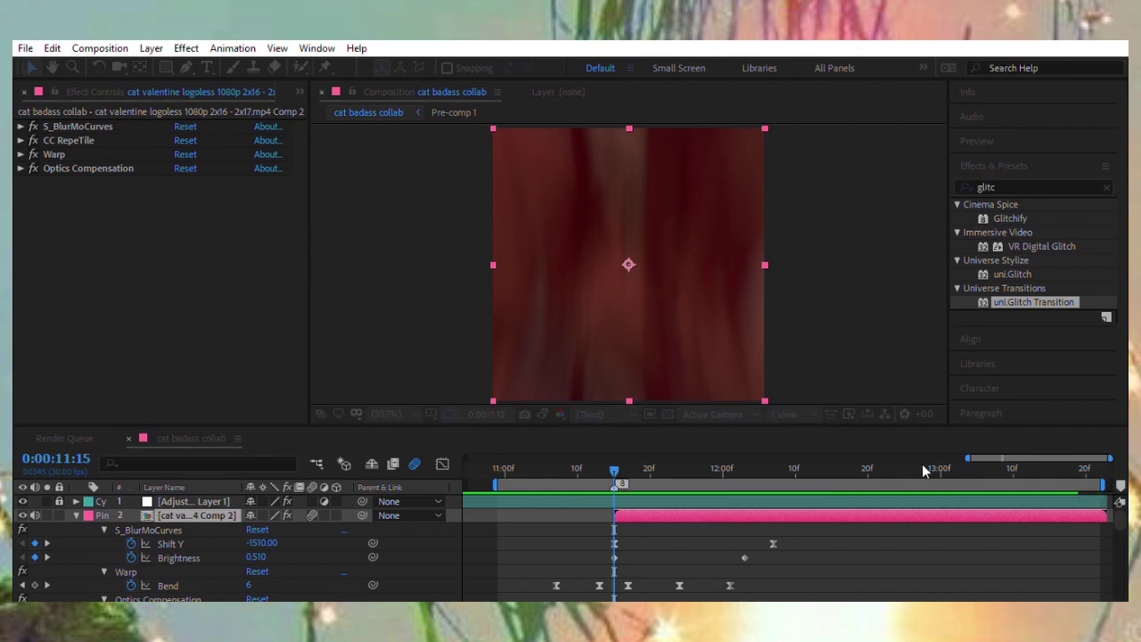
key(ctrl+shift+z)
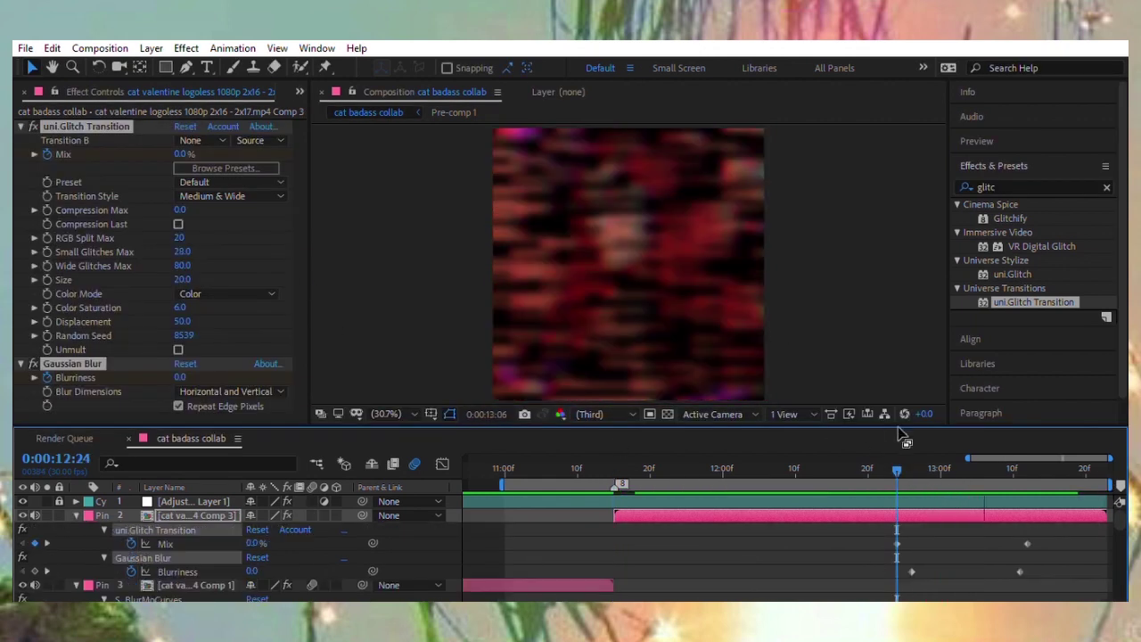
Check the transition at 13:07, then preview the edit from 11:15.
click(992, 465)
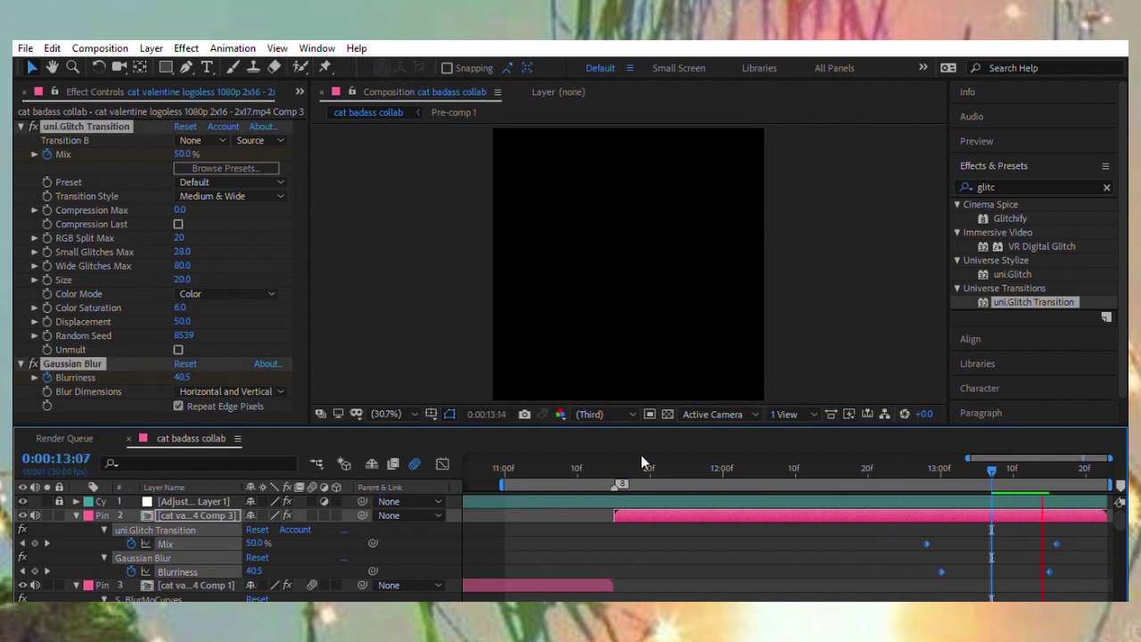
click(614, 468)
key(space)
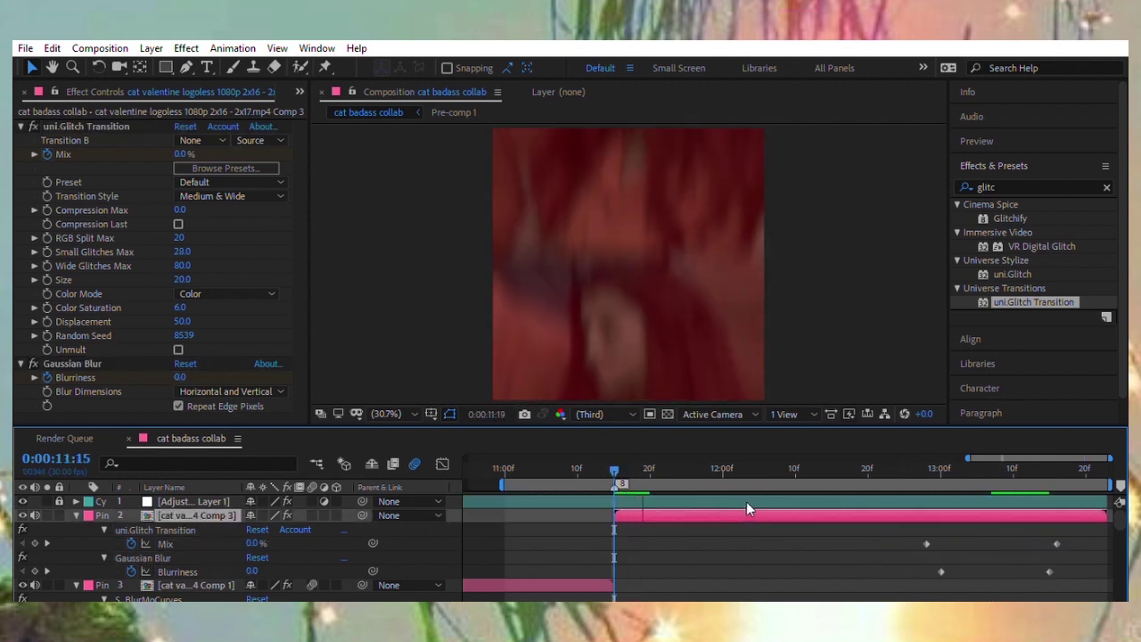